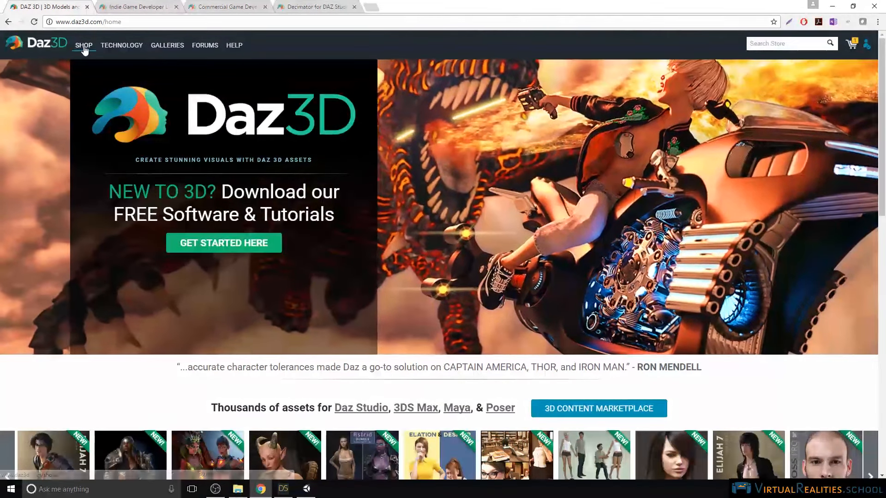
Step: Open the Daz3D shop and look through the figure and artist filter options for the model listing
left_click(84, 46)
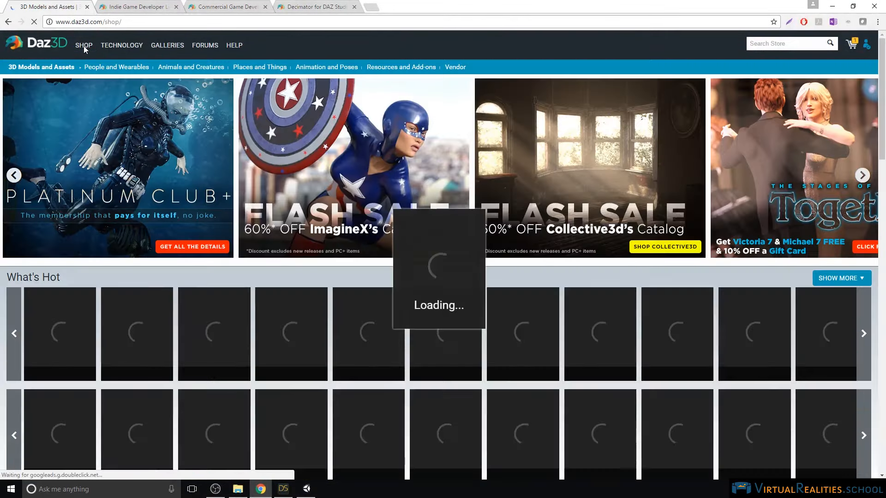
scroll(110, 171, "down", 8)
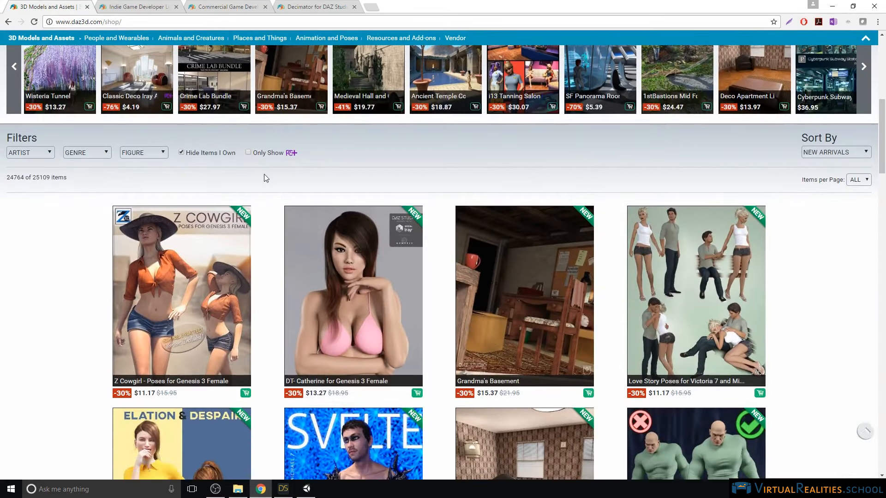
left_click(159, 155)
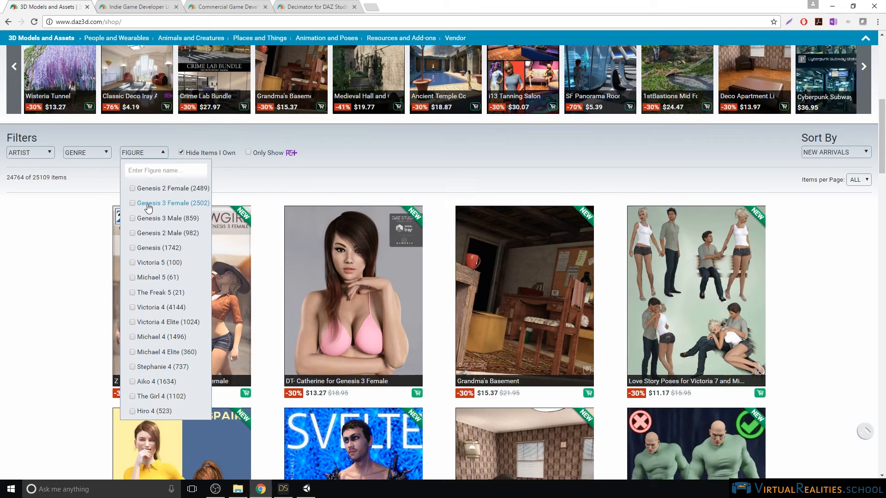
left_click(42, 154)
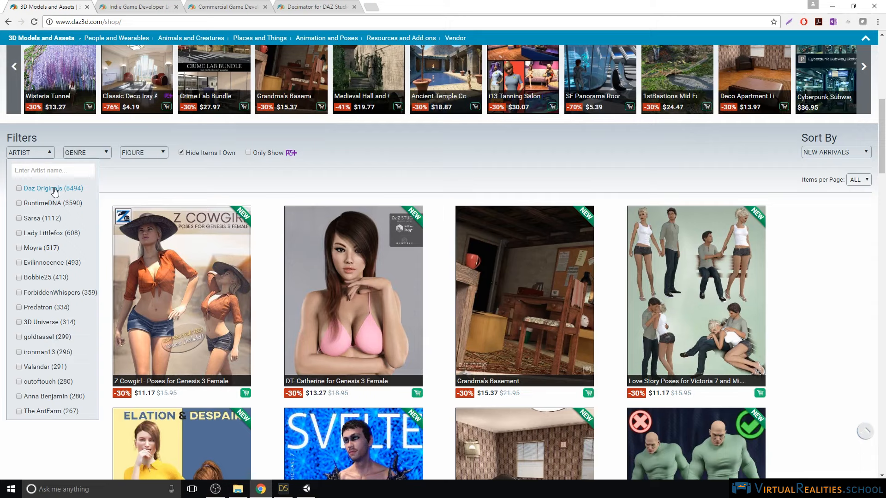
Step: Review the Indie and Commercial Game Developer License pages, including the commercial license's income condition
left_click(163, 4)
scroll(297, 193, "up", 3)
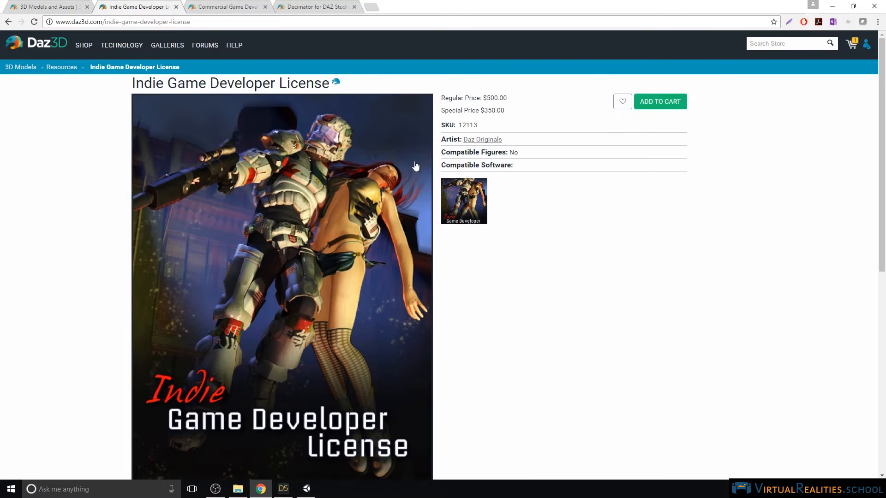
scroll(404, 180, "down", 2)
left_click(221, 6)
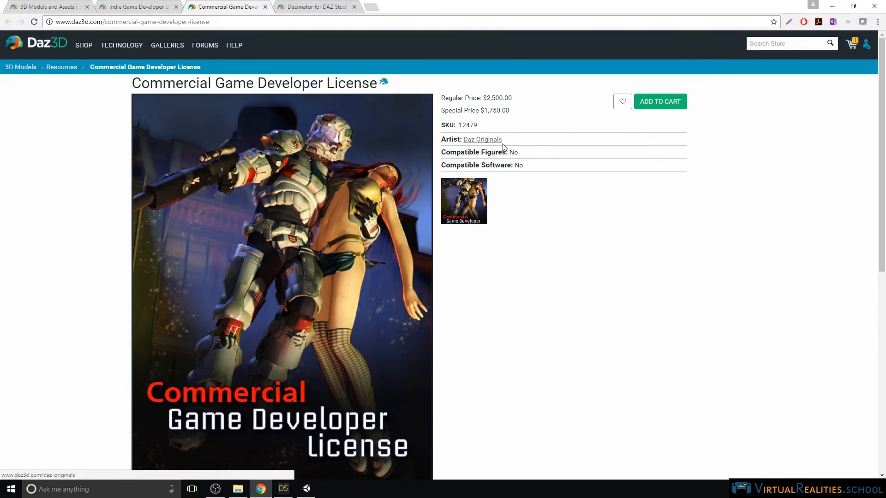
scroll(495, 251, "down", 4)
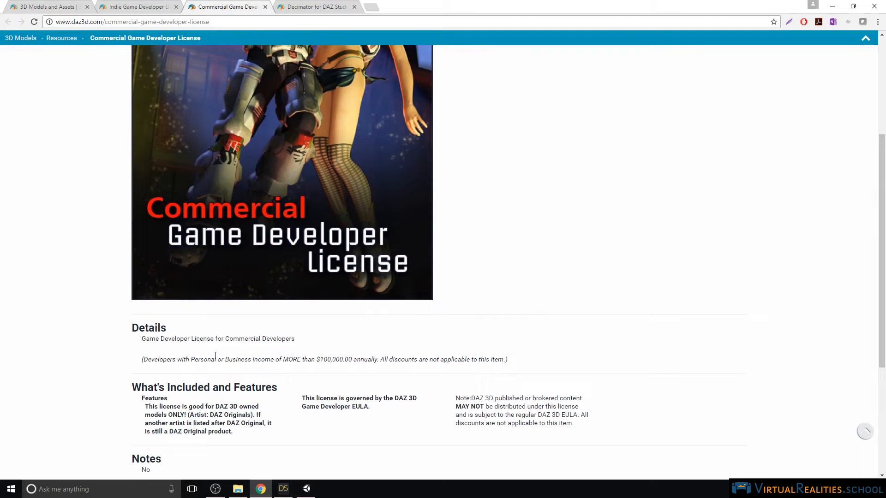
left_click_drag(134, 362, 380, 358)
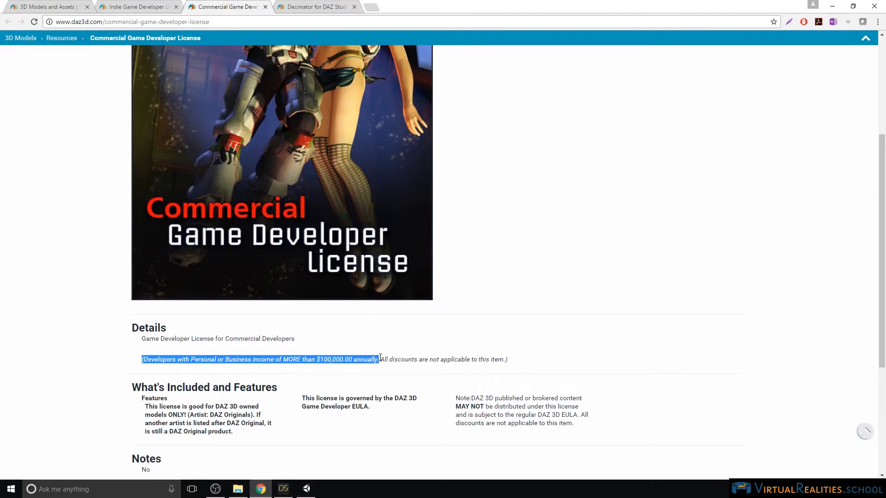
left_click(394, 359)
scroll(422, 263, "up", 4)
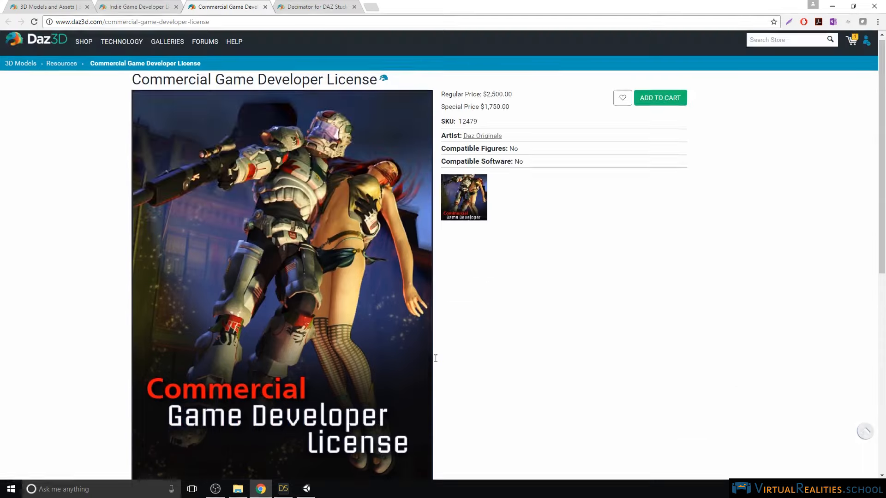
Step: Return to the shop's model listing and look over the artist filter, What's Hot items and sale banners
left_click(73, 6)
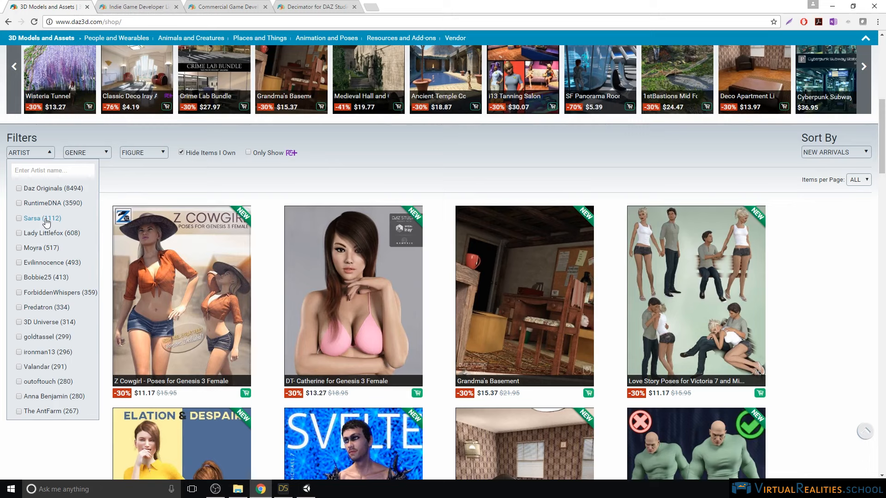
scroll(139, 229, "up", 5)
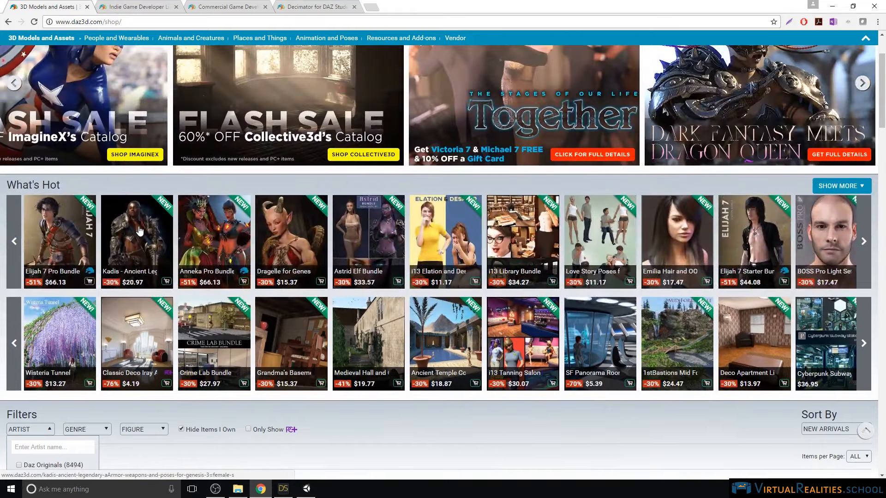
scroll(139, 230, "up", 2)
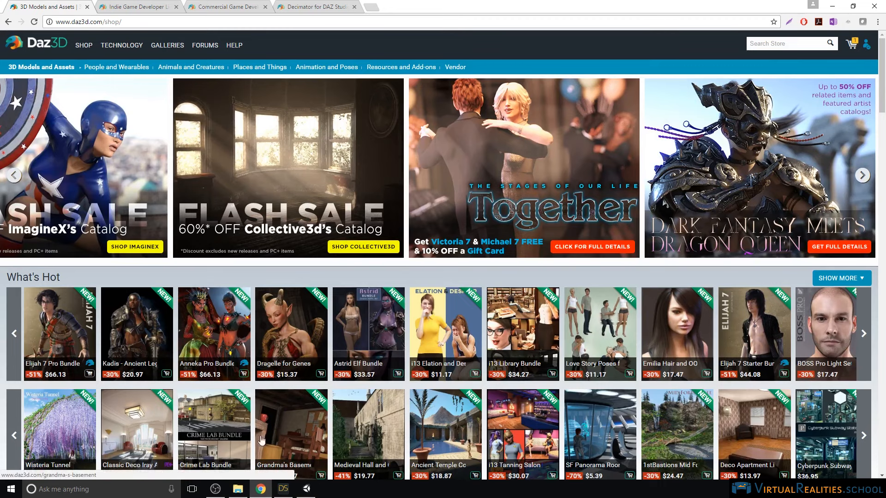
Step: Switch to DAZ Studio and load the Genesis 2 Base Male figure into the empty scene
left_click(284, 488)
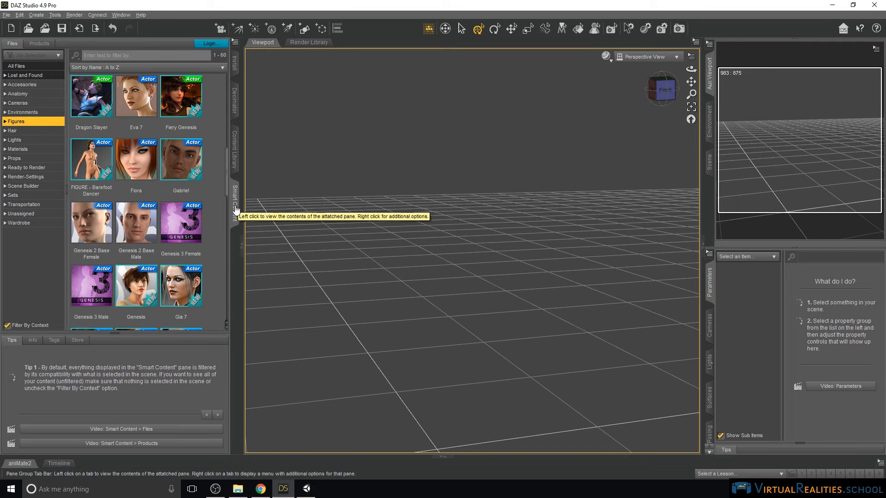
mouse_move(182, 228)
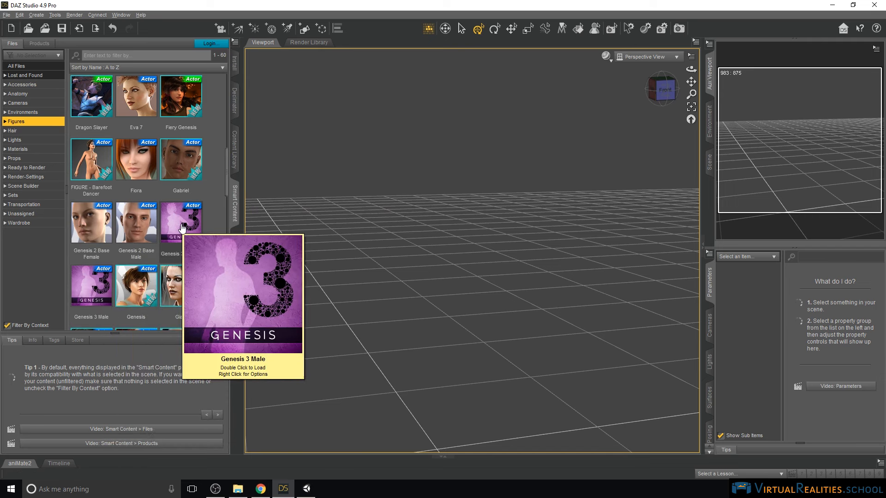
double_click(140, 223)
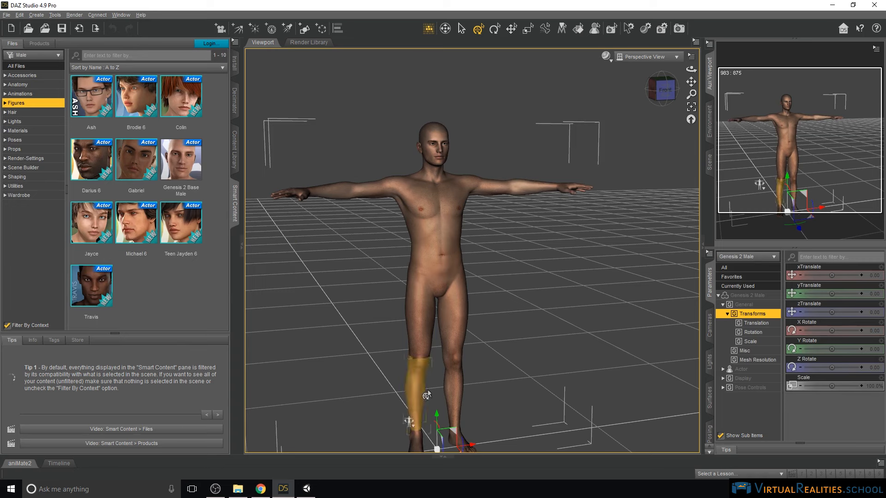
mouse_move(691, 82)
left_mouse_down()
mouse_move(729, 59)
mouse_move(678, 55)
mouse_move(655, 70)
mouse_move(715, 71)
mouse_move(691, 81)
mouse_move(691, 98)
left_mouse_up()
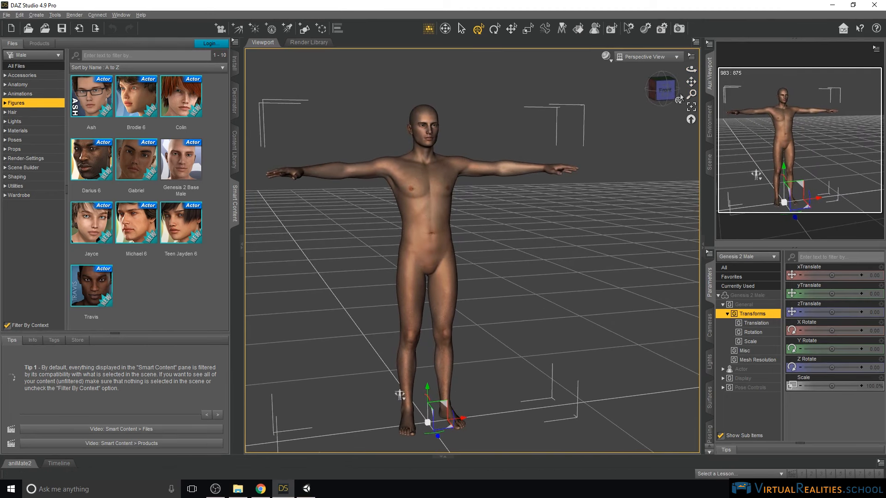
Step: Browse the hair compatible with the male figure and add Brit Hair to him
left_click(14, 112)
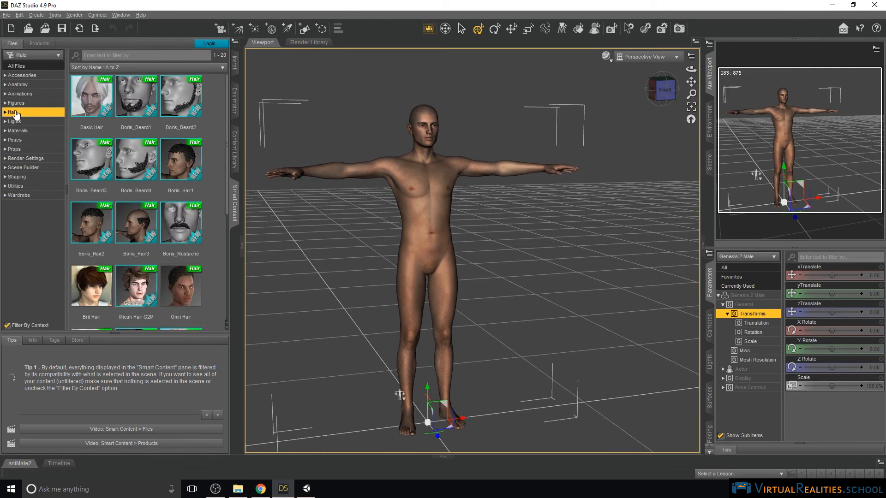
scroll(147, 164, "down", 3)
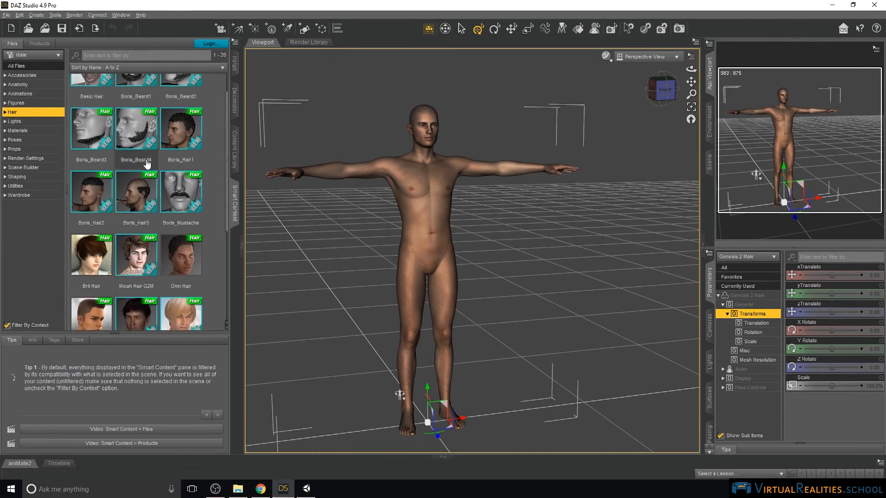
scroll(147, 163, "up", 3)
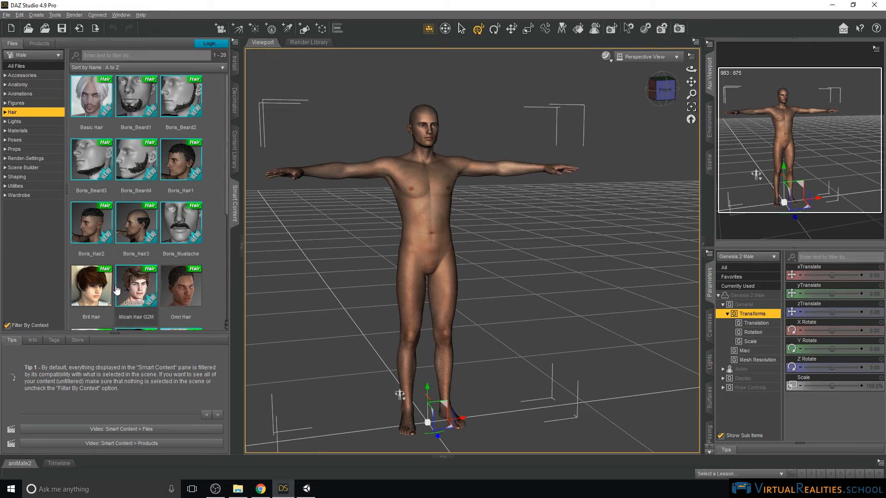
double_click(94, 285)
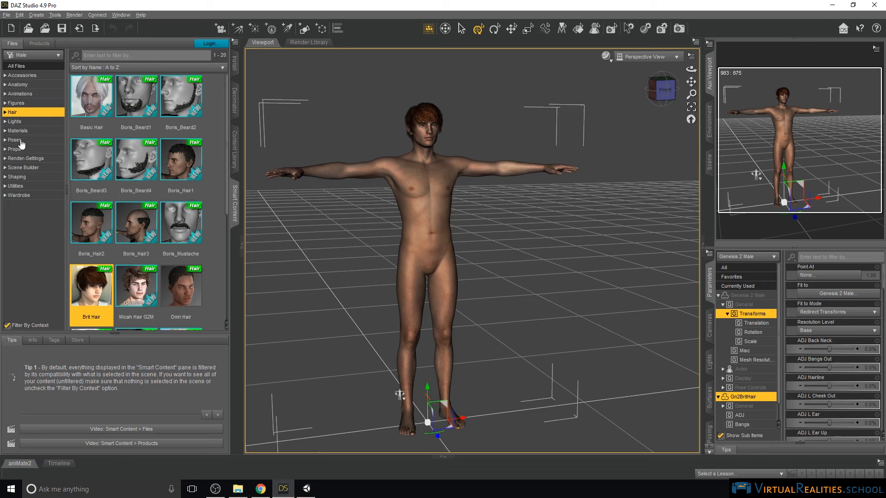
Step: Dress the male figure in the Newport_Shirt and the Urban Metro Pants from the wardrobe content
left_click(13, 195)
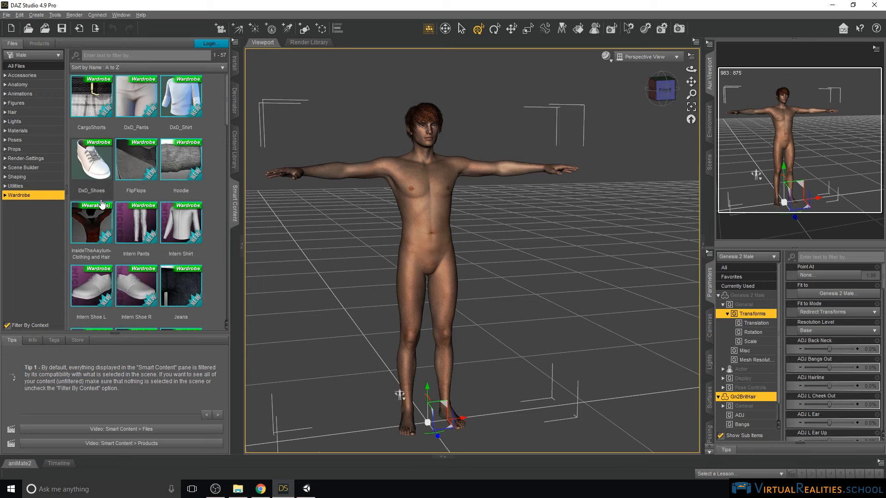
left_click(5, 196)
left_click(19, 269)
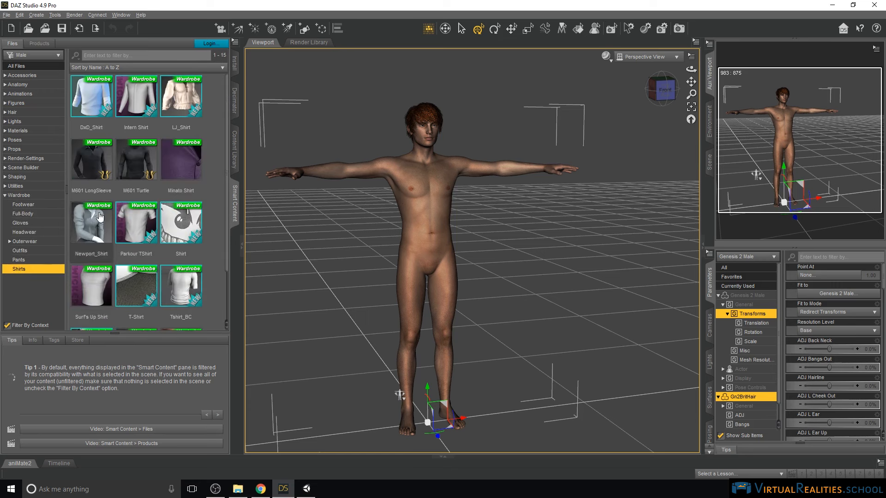
double_click(91, 225)
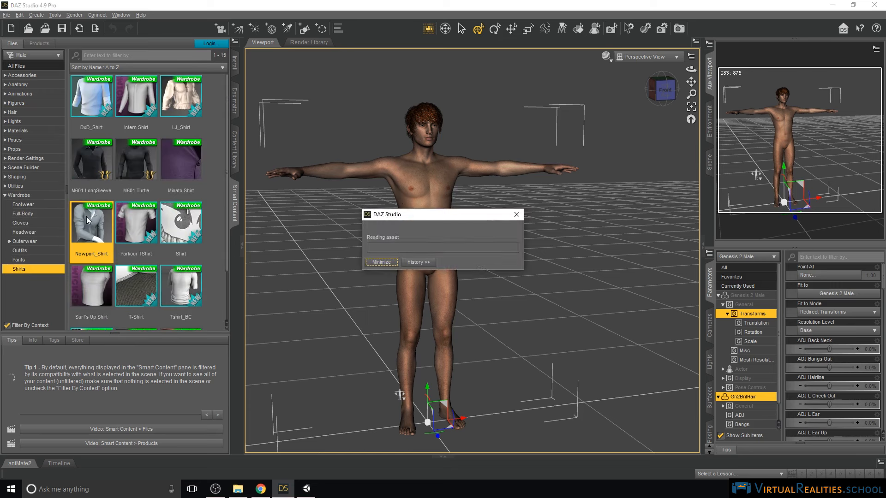
left_click(18, 261)
double_click(92, 296)
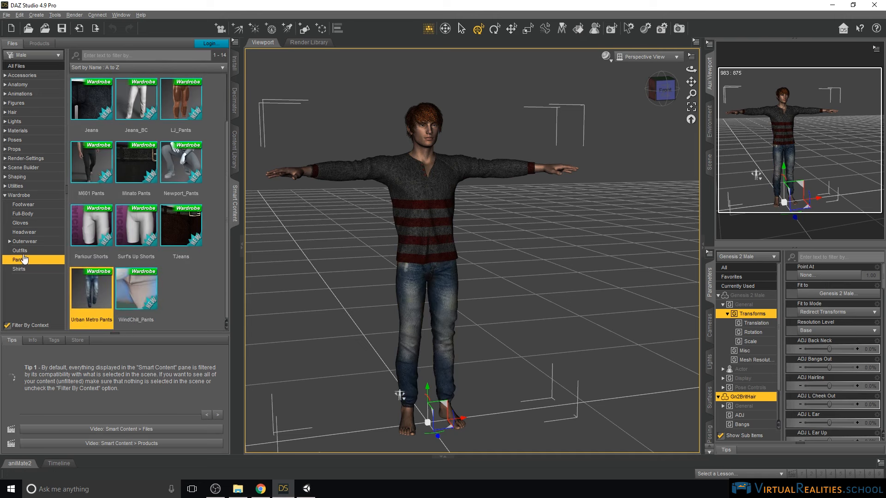
Step: Add the DxD_Shoes footwear and the Glasses accessory to the male figure
left_click(22, 204)
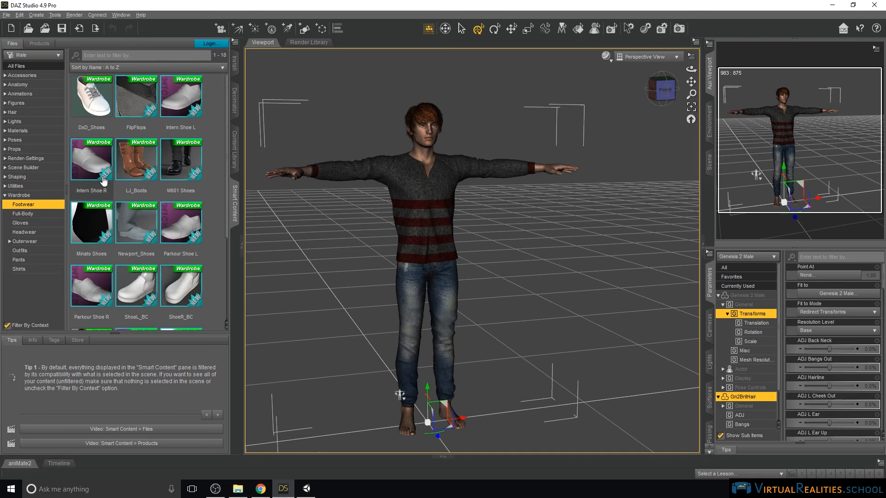
double_click(94, 104)
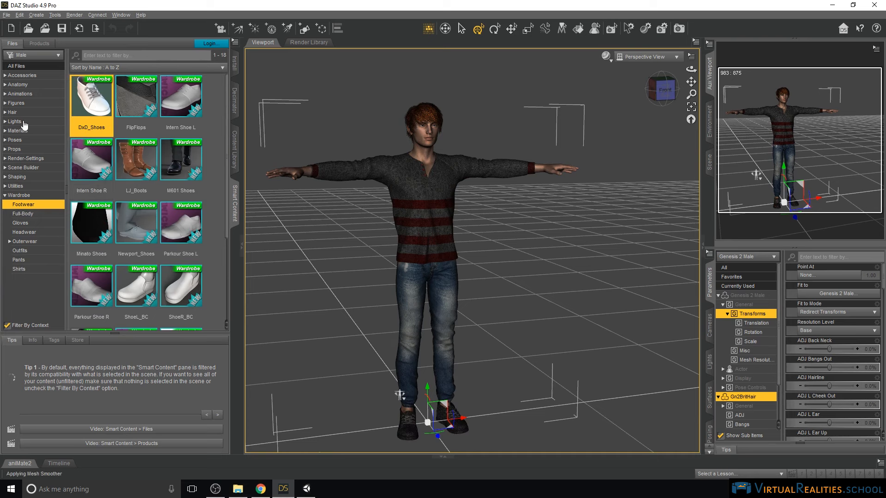
left_click(20, 75)
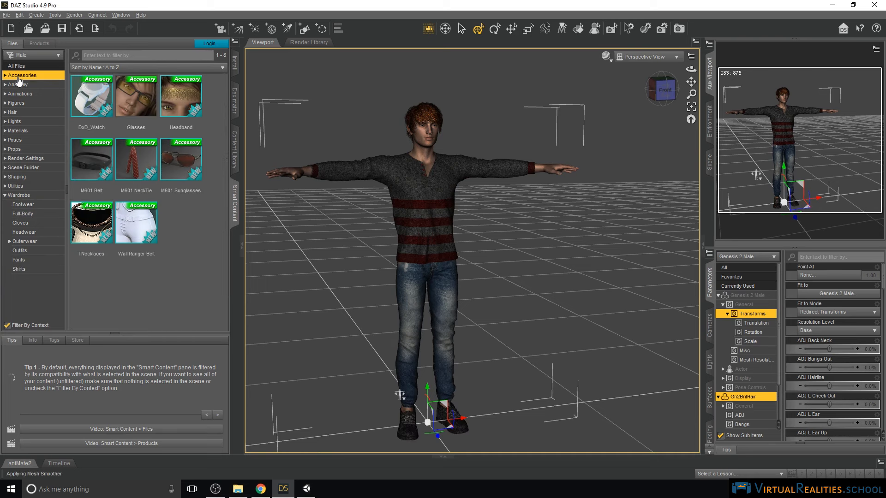
double_click(139, 99)
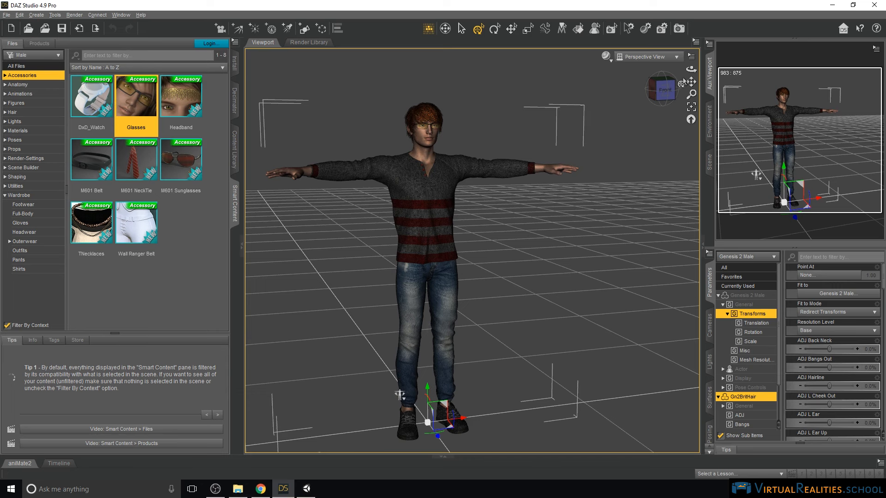
Step: Move the Genesis 2 Male figure to the floor so his shoes rest on the ground, and check him from the side and front
left_click_drag(690, 82, 662, 70)
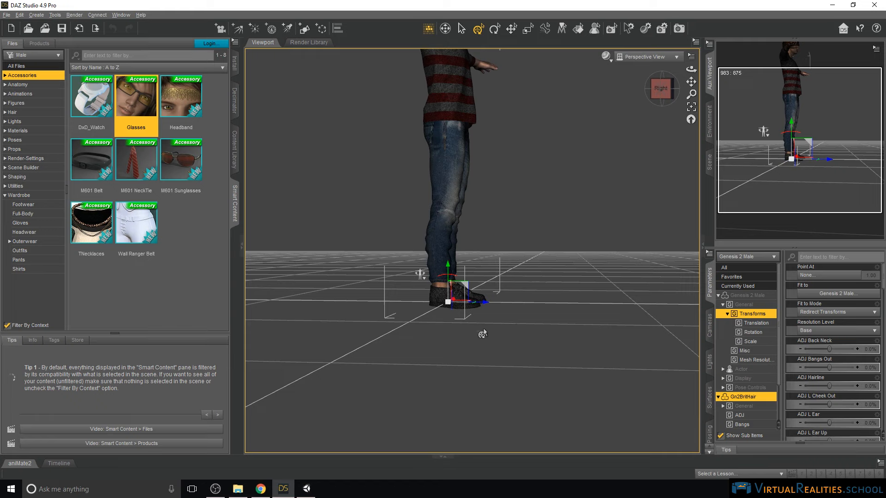
left_click(20, 15)
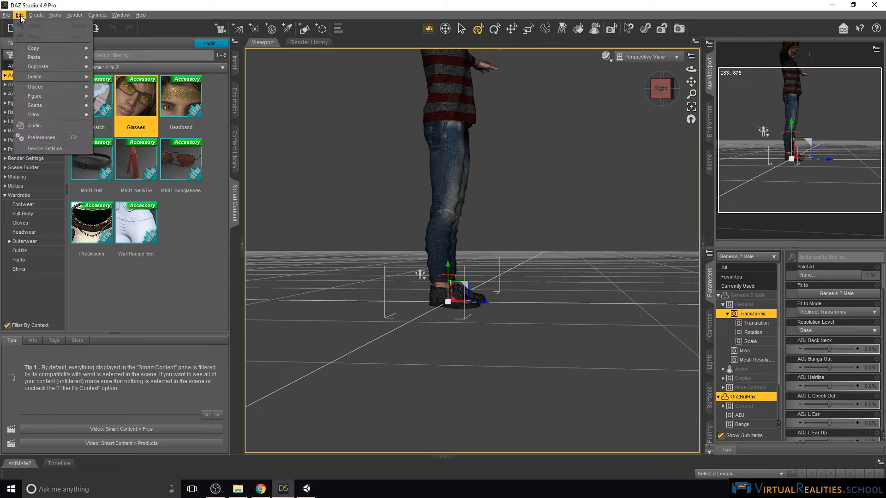
mouse_move(37, 97)
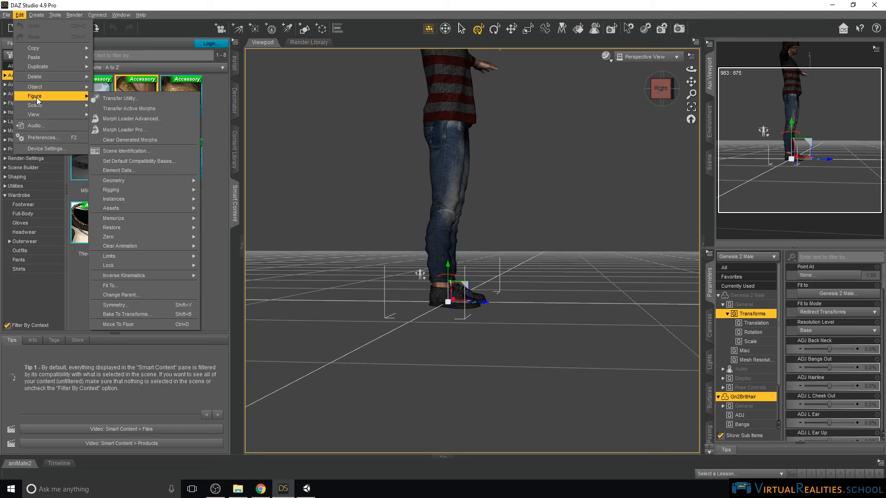
left_click(118, 324)
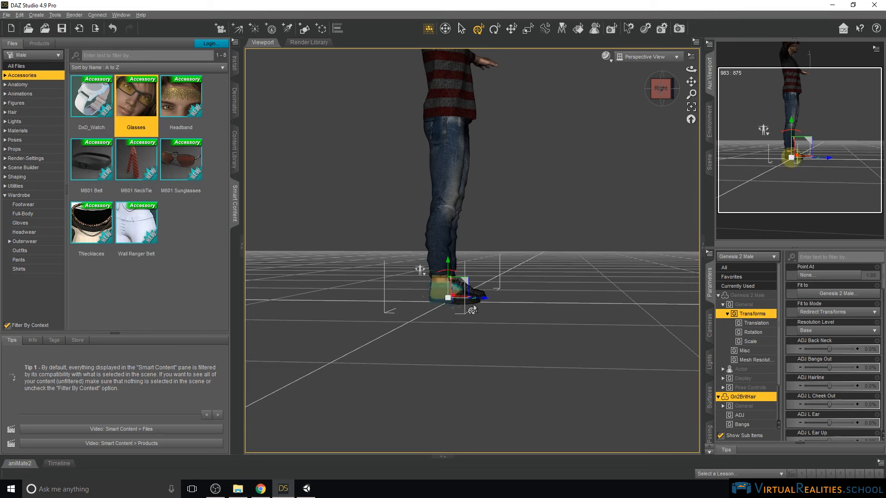
mouse_move(691, 68)
left_mouse_down()
mouse_move(691, 120)
mouse_move(691, 52)
left_mouse_up()
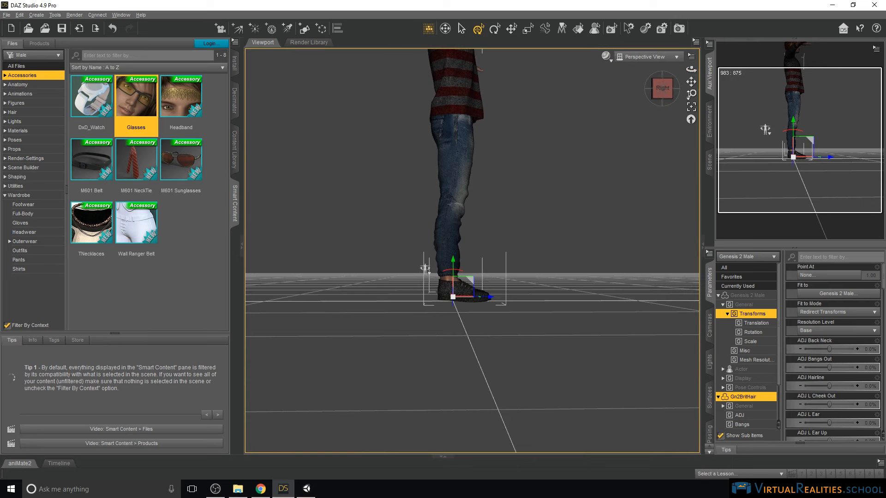
left_click_drag(694, 80, 694, 207)
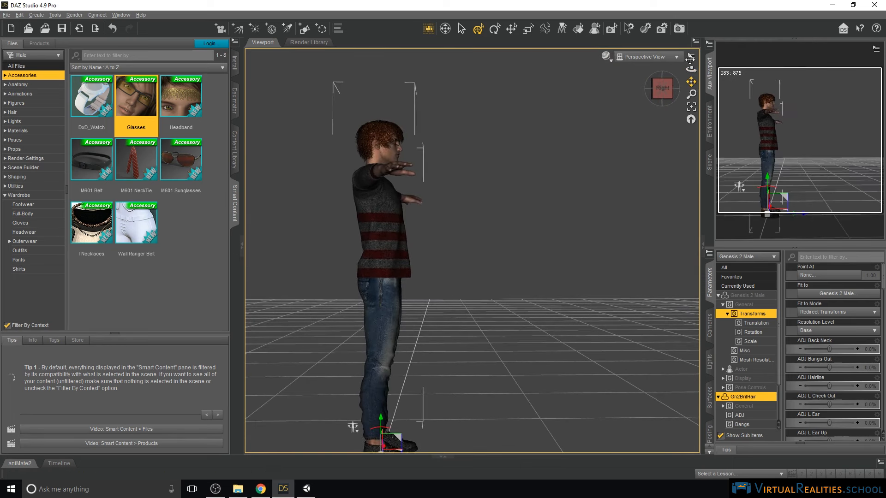
left_click_drag(691, 68, 671, 68)
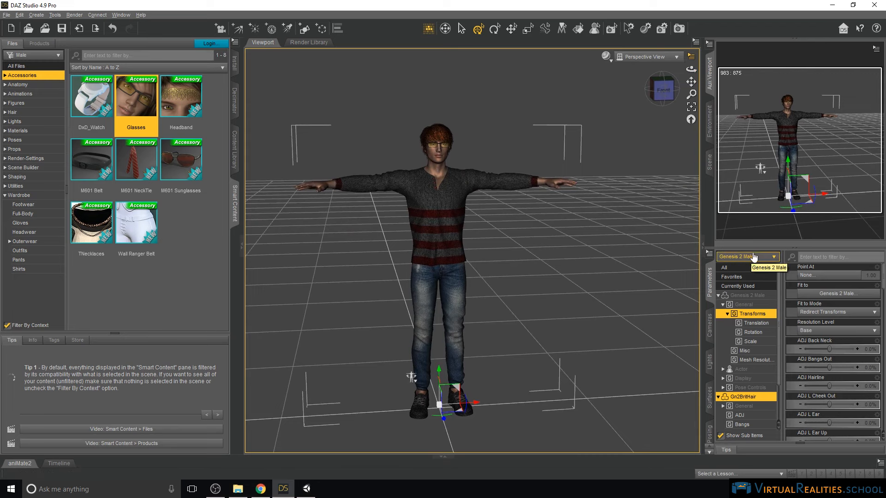
Step: Select Gn2BritHair and apply the black 12_BritHair material to it
left_click(774, 258)
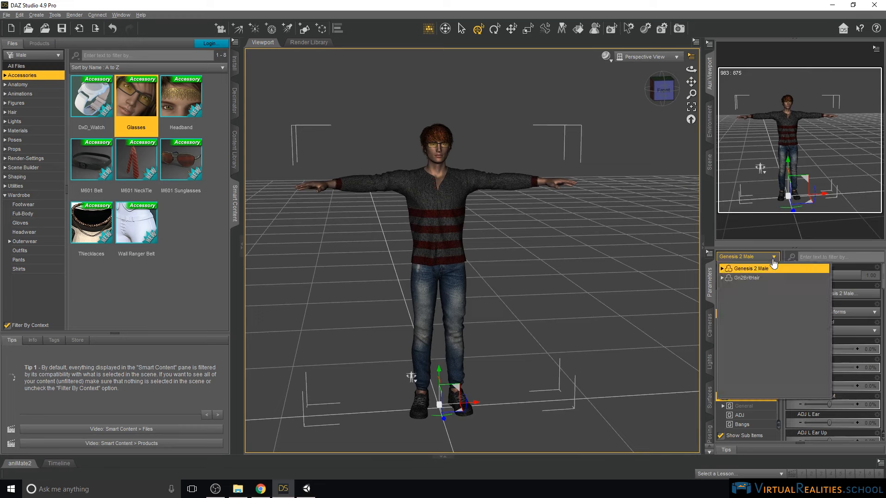
left_click(745, 279)
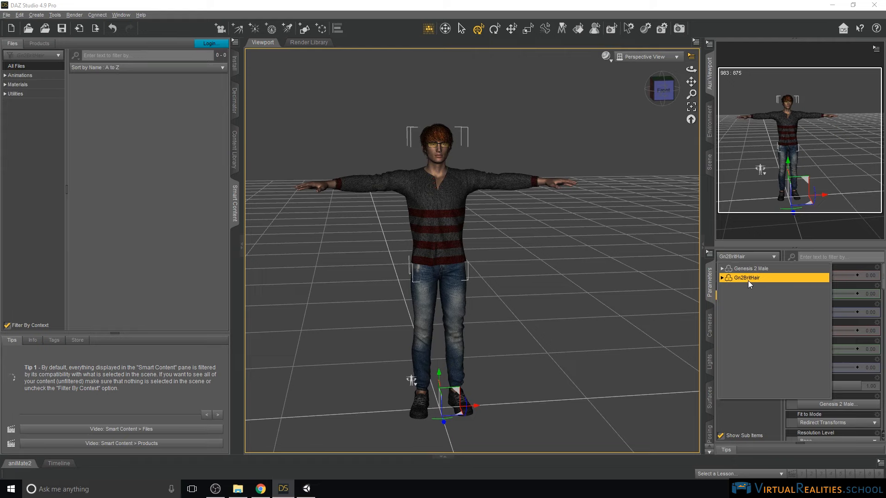
left_click(748, 279)
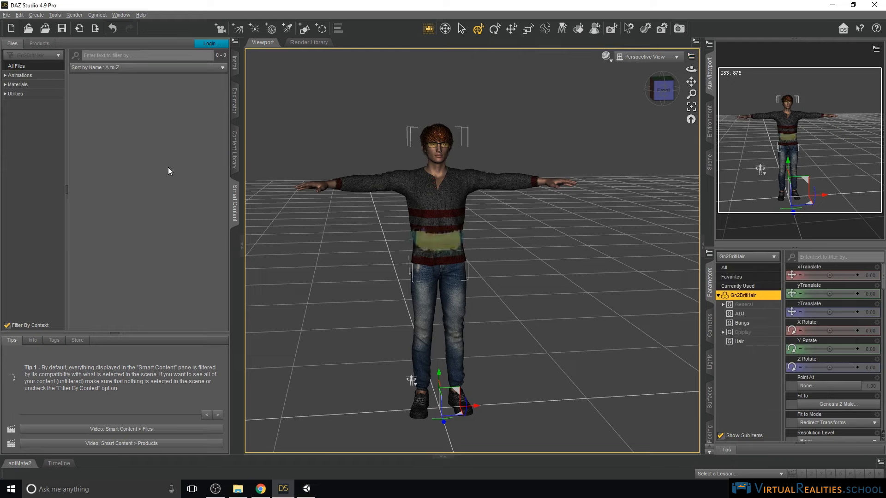
left_click(19, 85)
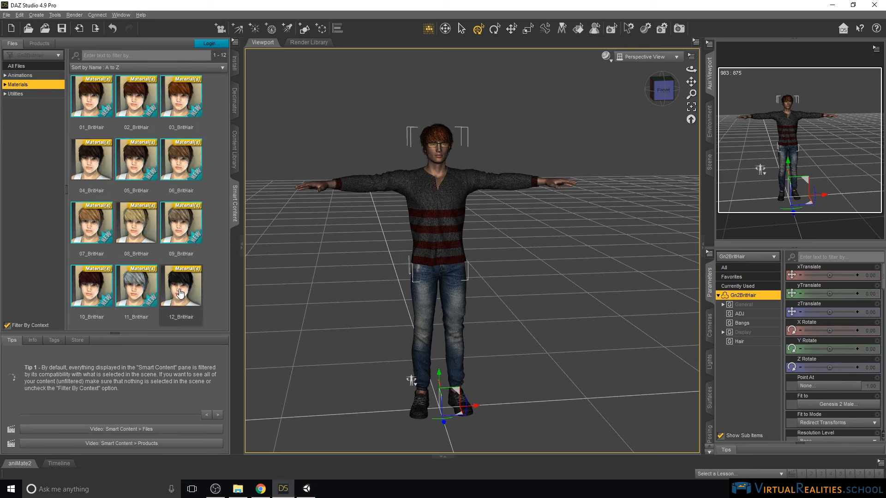
double_click(180, 293)
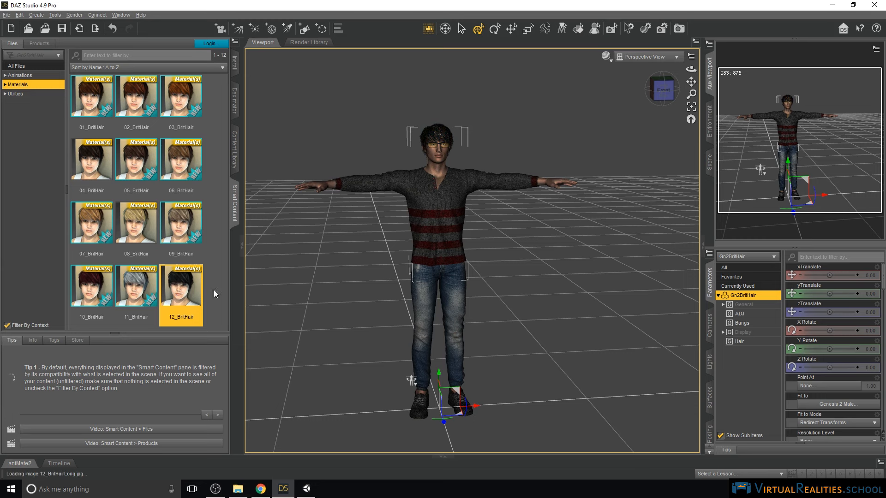
Step: Look through the Brit hair's parameters, from its transforms and ADJ adjustments to the bangs and display settings
left_click(722, 296)
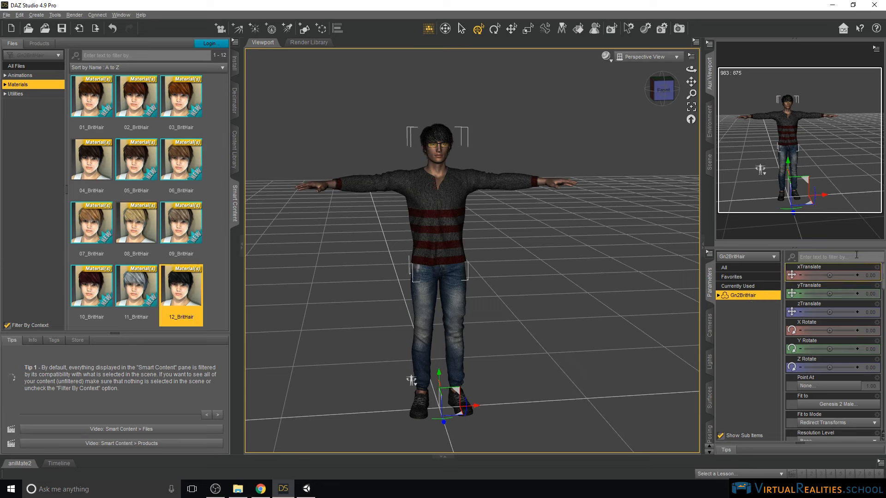
scroll(879, 307, "down", 3)
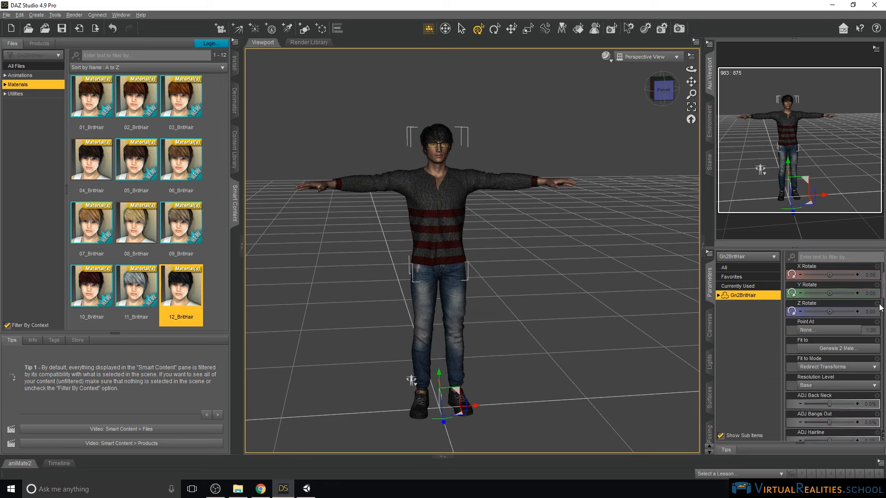
scroll(880, 308, "up", 3)
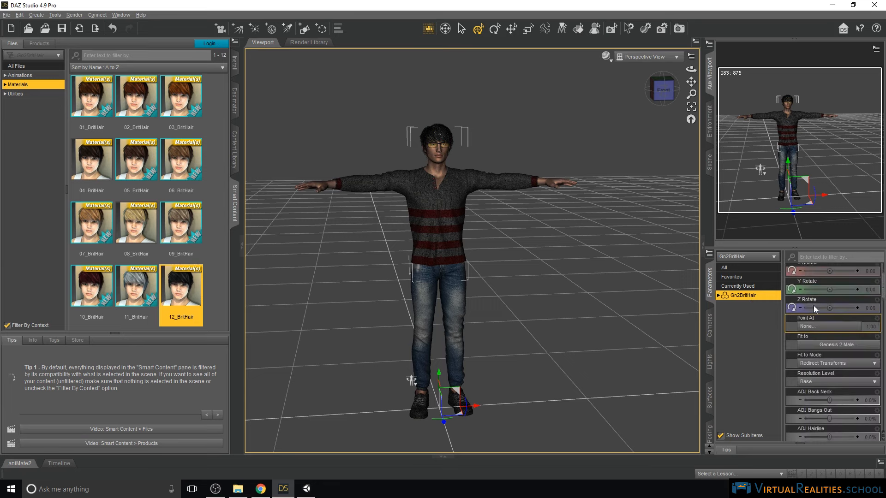
scroll(844, 339, "down", 3)
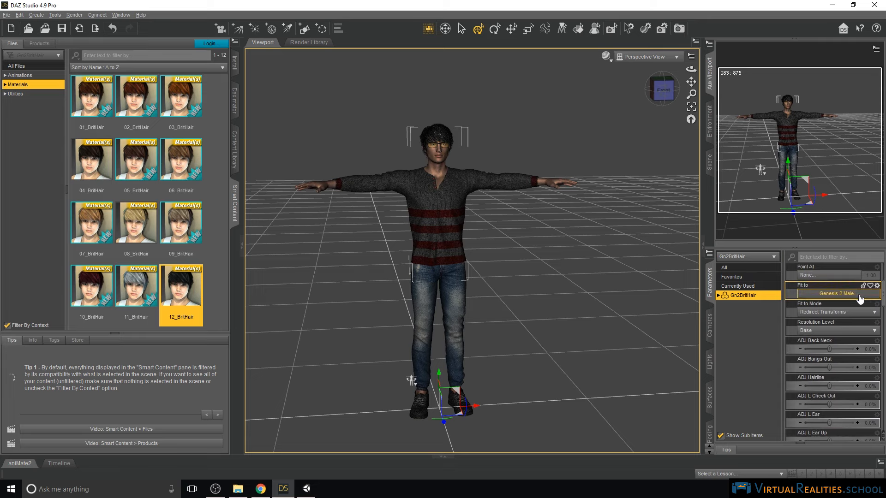
scroll(826, 353, "down", 6)
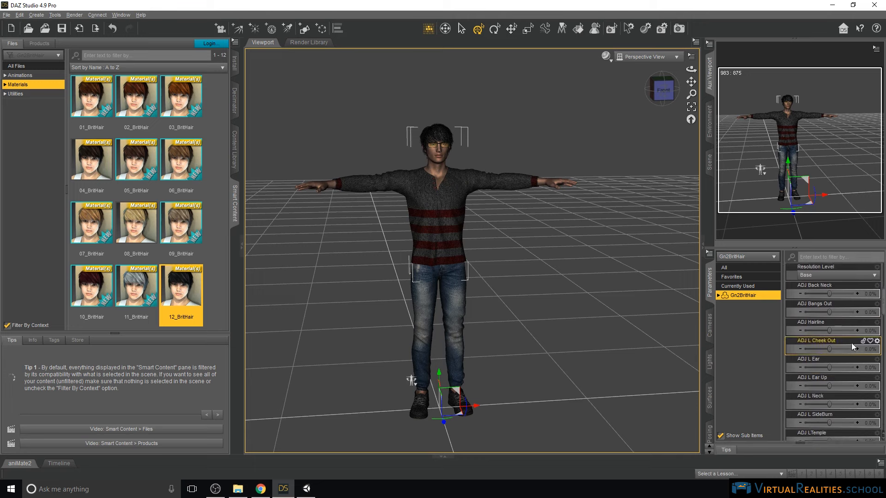
scroll(833, 352, "down", 12)
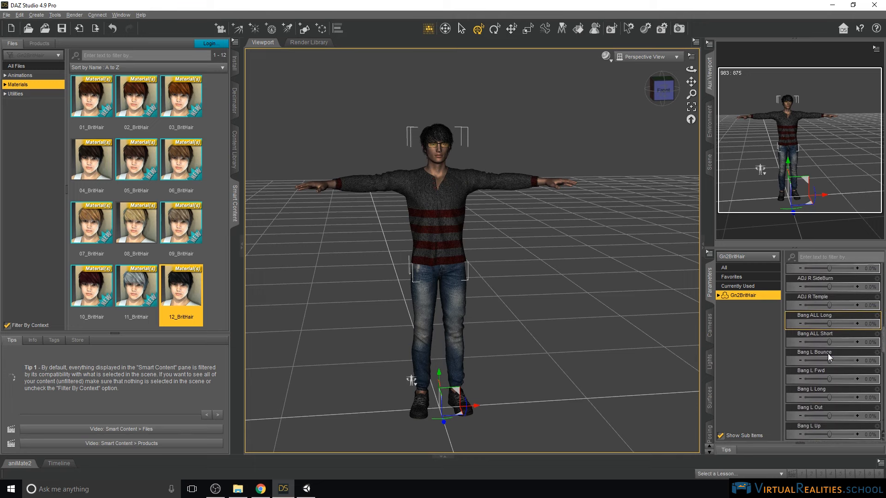
scroll(829, 356, "down", 15)
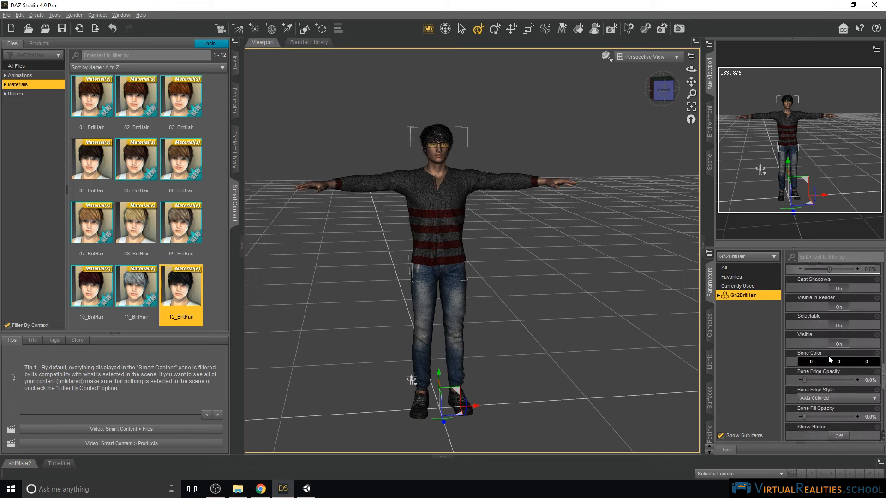
scroll(828, 356, "down", 1)
left_click_drag(829, 331, 840, 332)
scroll(836, 351, "down", 4)
scroll(837, 350, "up", 20)
scroll(817, 301, "up", 2)
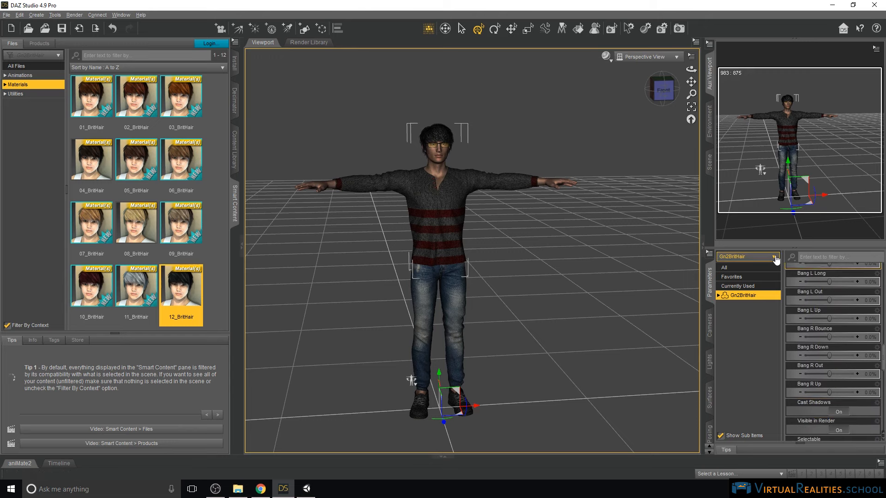
Step: Expand Genesis 2 Male and check the materials offered for the figure, his shirt, pants and shoes
left_click(774, 256)
left_click(721, 269)
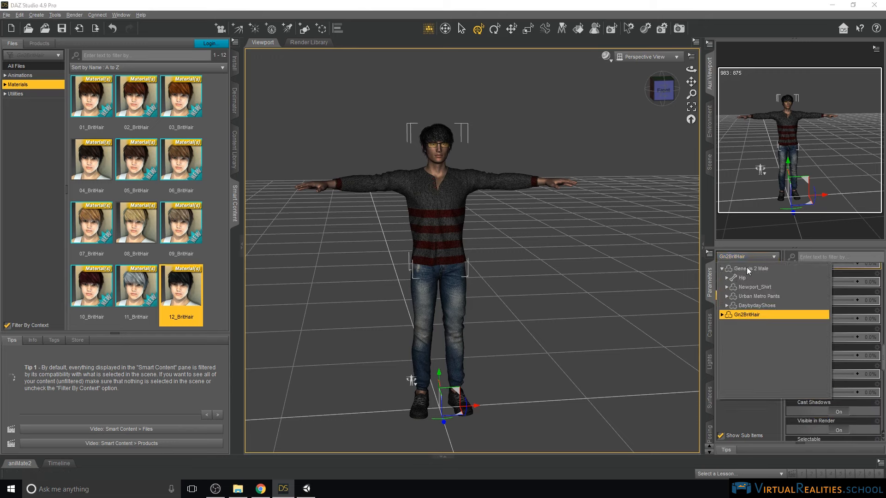
left_click(757, 269)
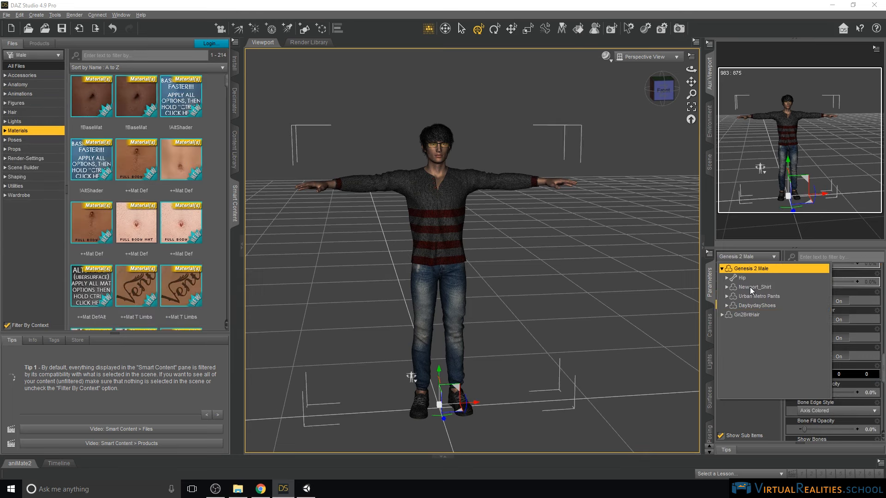
left_click(749, 287)
left_click(754, 298)
left_click(756, 306)
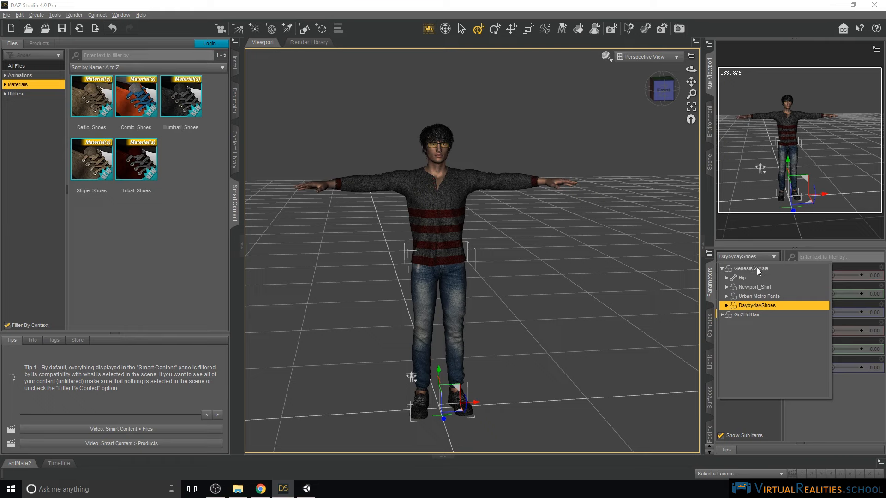
Step: Select the Newport_Shirt, apply the red 03_Shirt material to it, and collapse its parameter groups
left_click(751, 289)
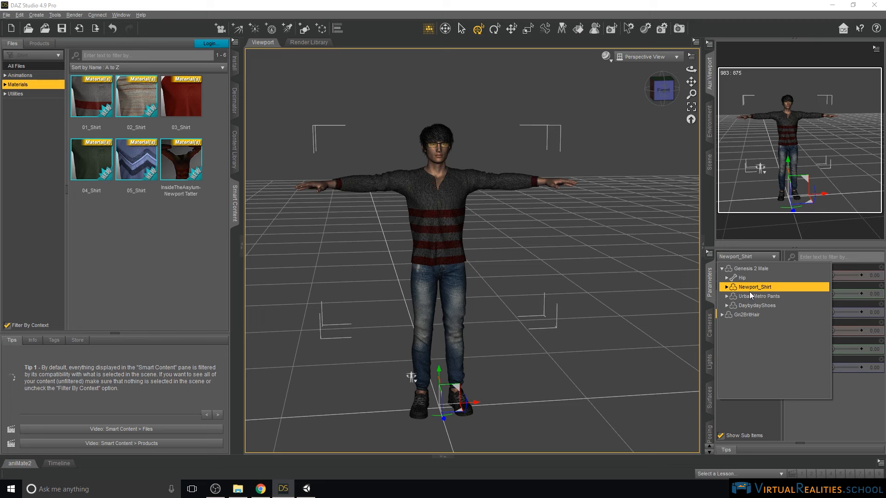
left_click(755, 290)
double_click(180, 94)
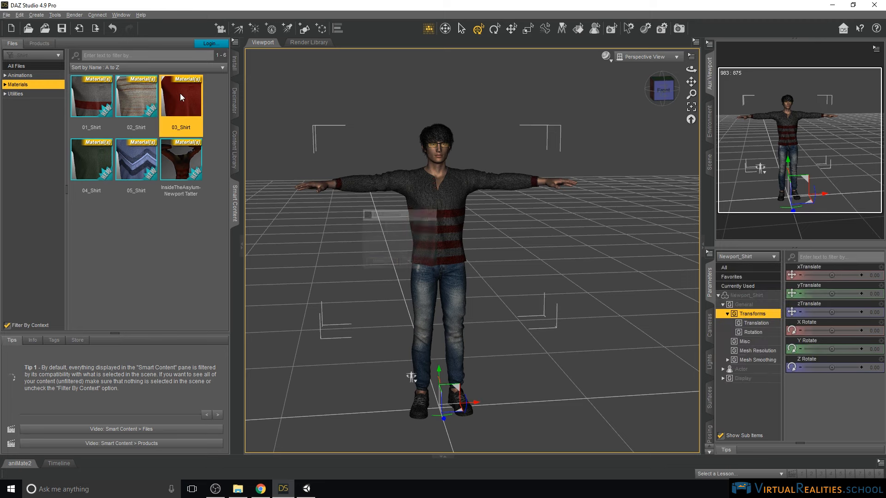
left_click(723, 305)
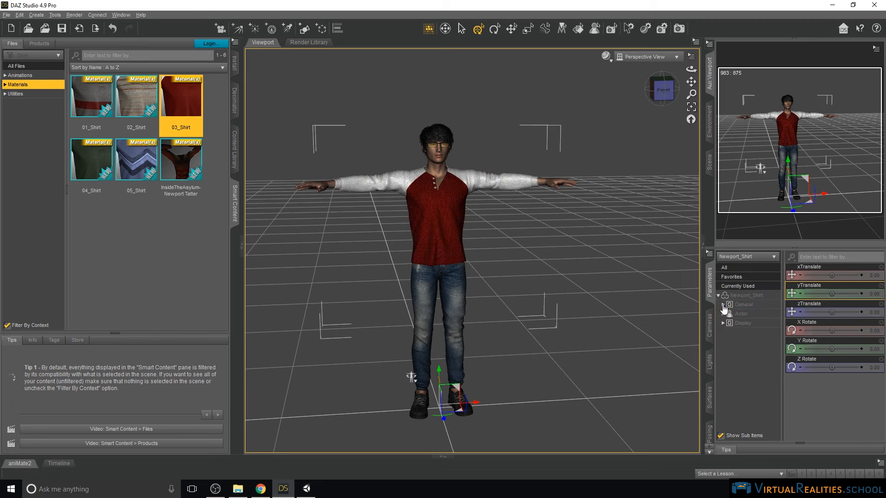
left_click(718, 295)
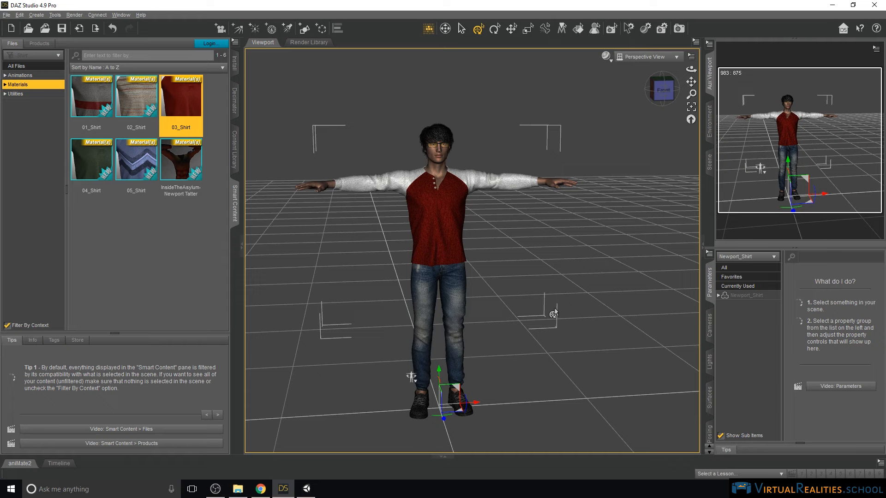
Step: Bring up the Decimator, review the Decimator for DAZ Studio product page in Chrome, and switch to the Unity project
left_click(234, 107)
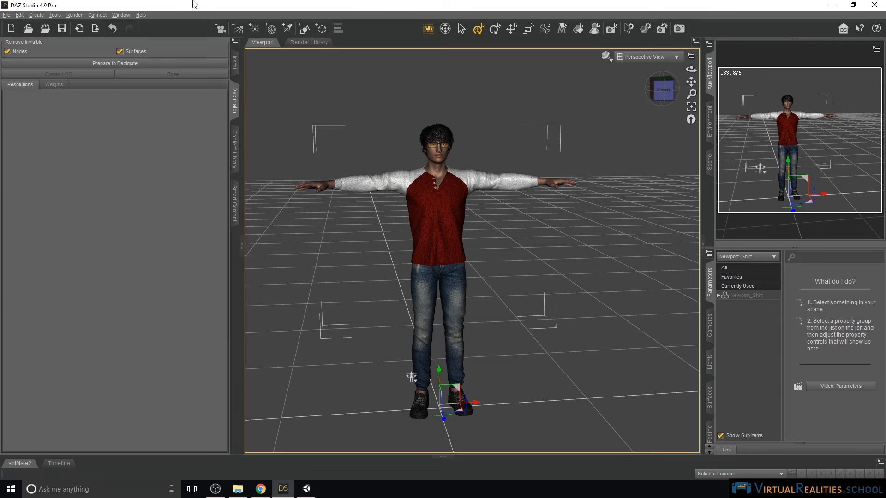
left_click(260, 489)
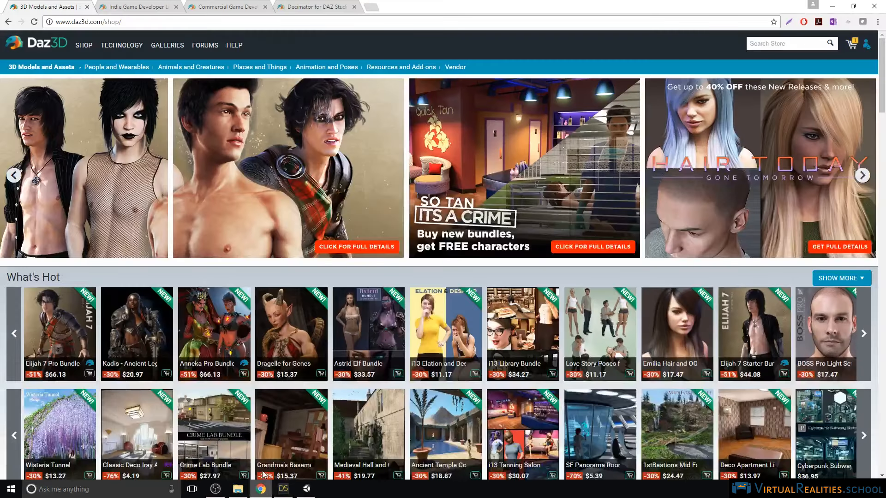
left_click(309, 7)
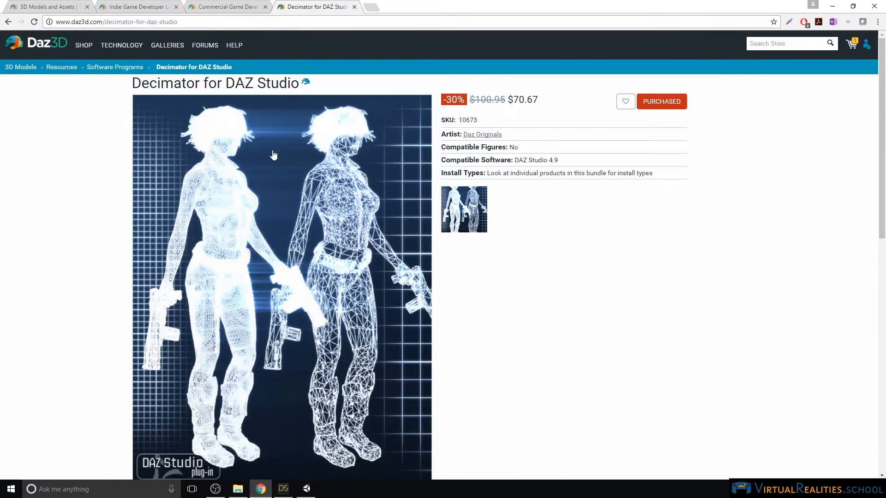
scroll(576, 277, "down", 4)
scroll(575, 279, "up", 4)
left_click(312, 489)
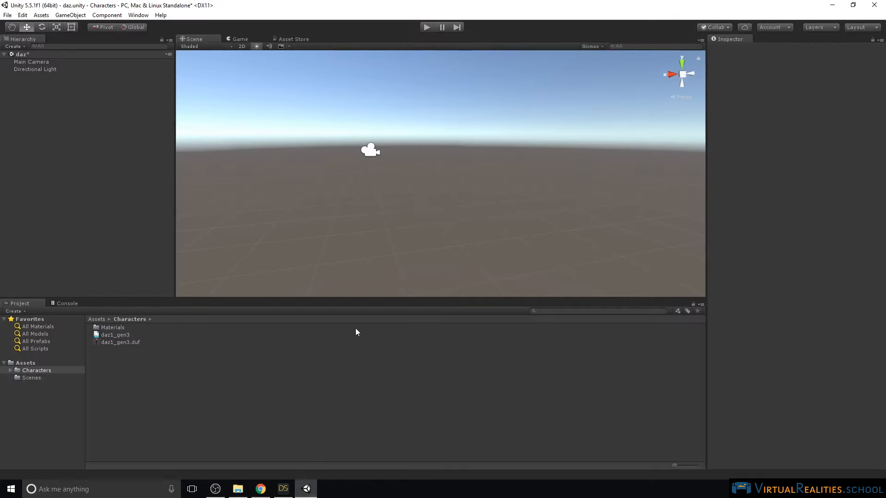
Step: Switch back to DAZ Studio, select the whole Genesis 2 Male figure and prepare it for decimation
left_click(283, 488)
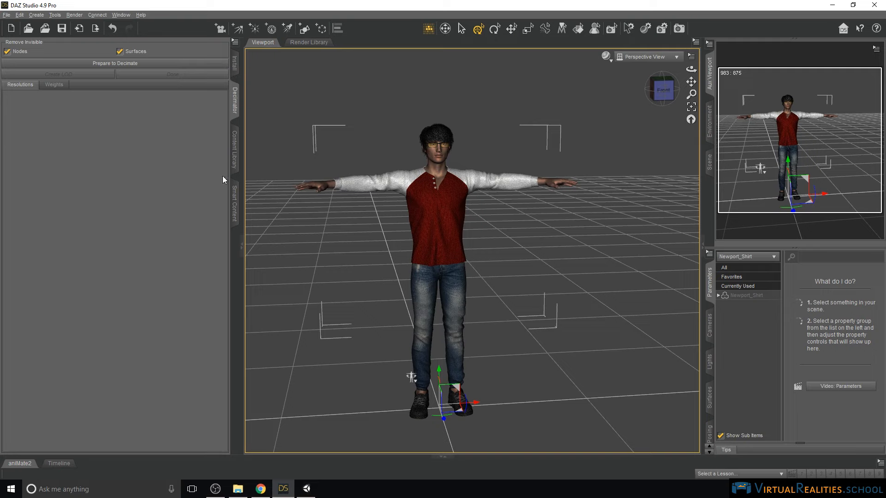
left_click(749, 257)
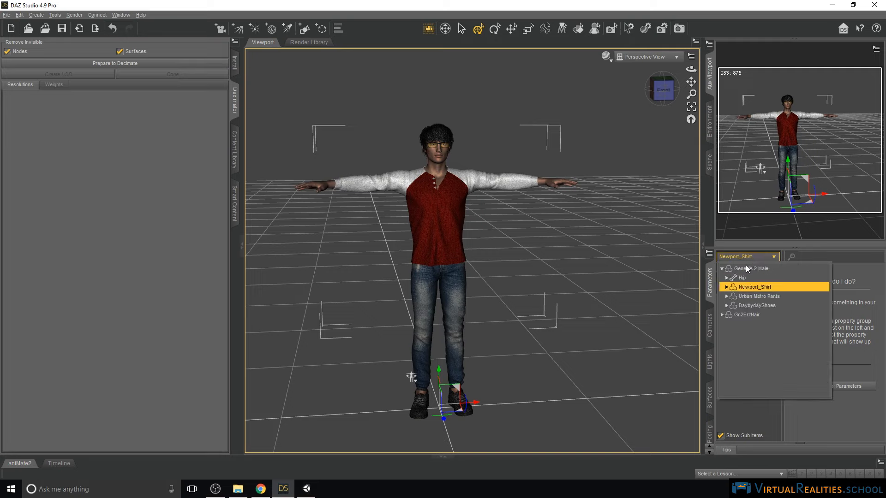
left_click(749, 269)
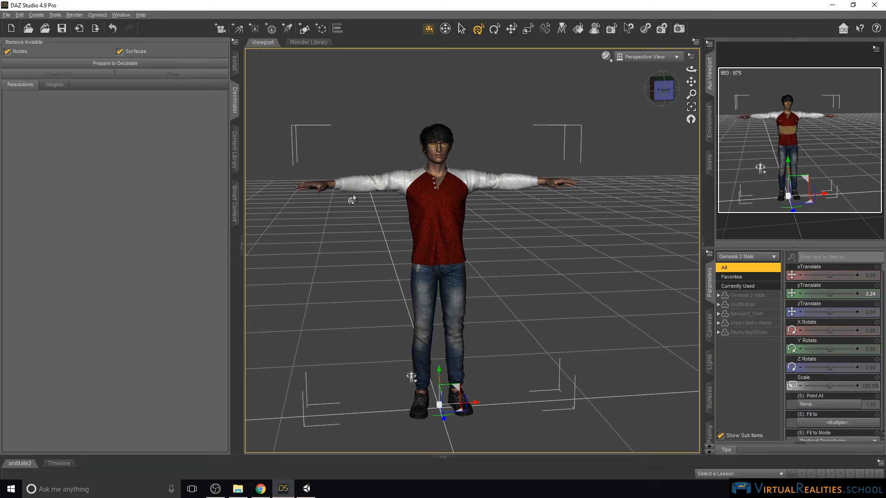
left_click(114, 64)
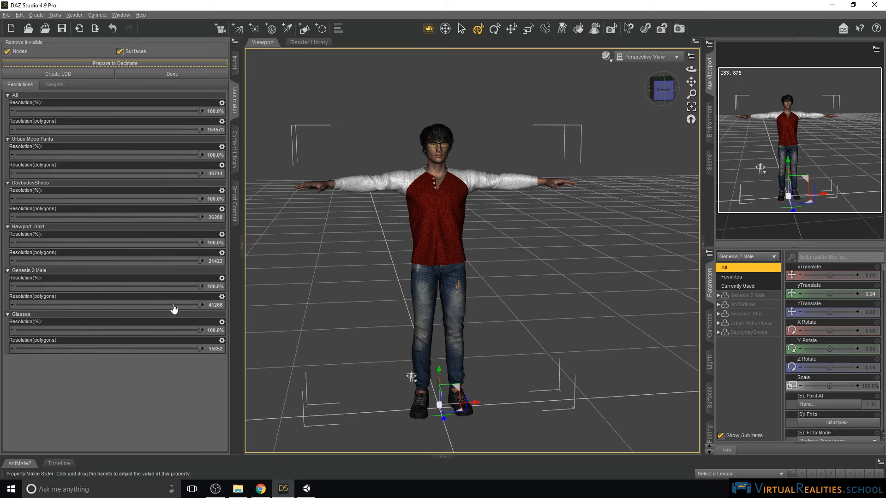
Step: Check in the scene's object list how the hair sits relative to the Genesis 2 Male's clothing items
left_click(762, 257)
left_click(722, 269)
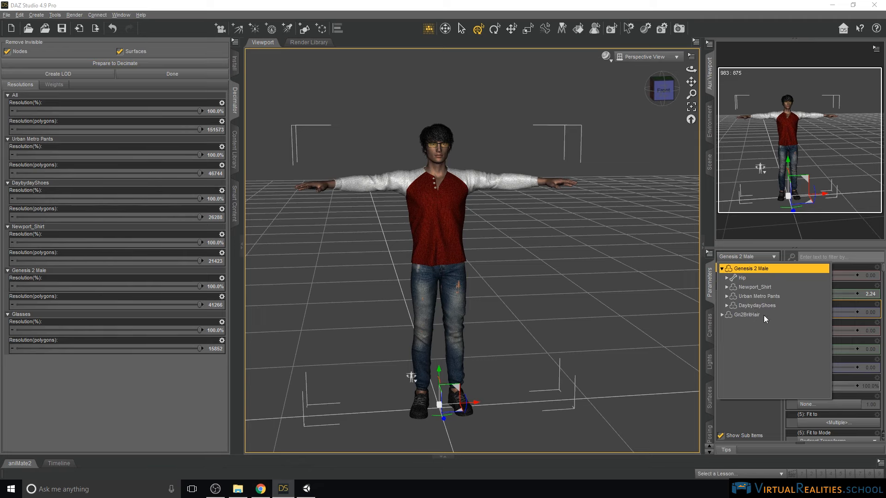
left_click(655, 302)
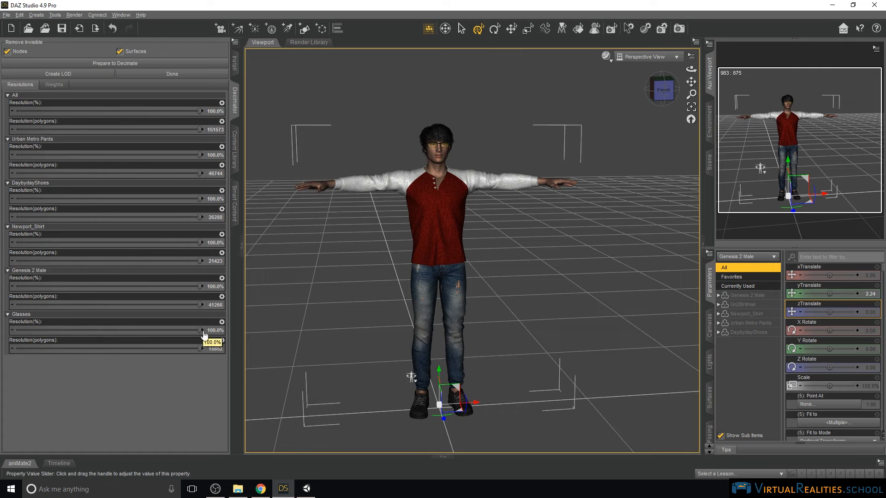
Step: Reduce the Glasses to a resolution of 2000 polygons and inspect them close up on the figure's face
left_click(215, 350)
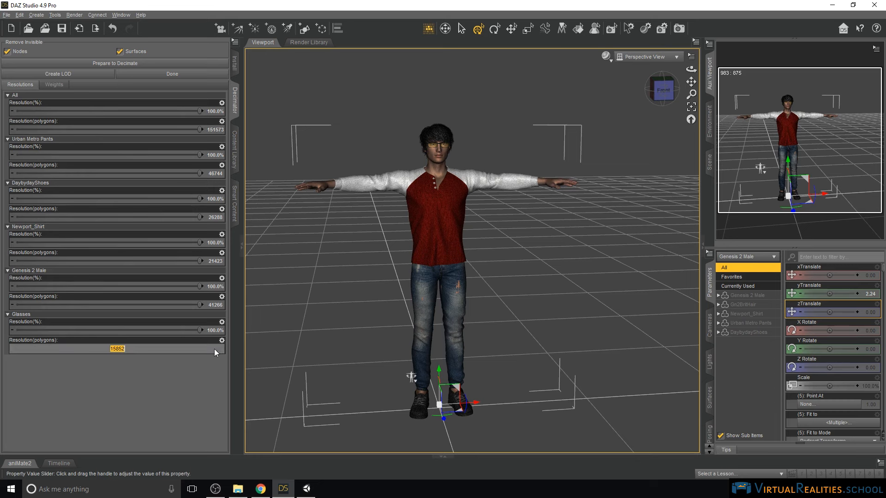
scroll(466, 113, "up", 5)
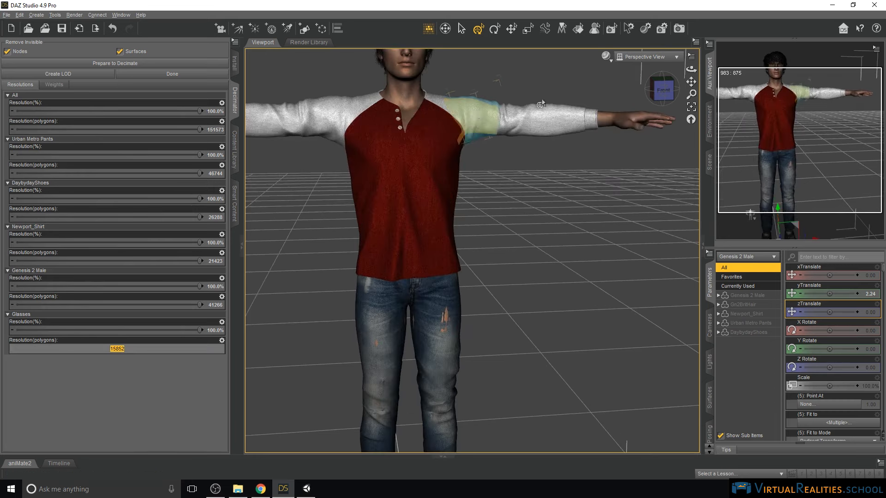
left_click_drag(691, 82, 715, 203)
scroll(468, 99, "up", 3)
left_click(215, 349)
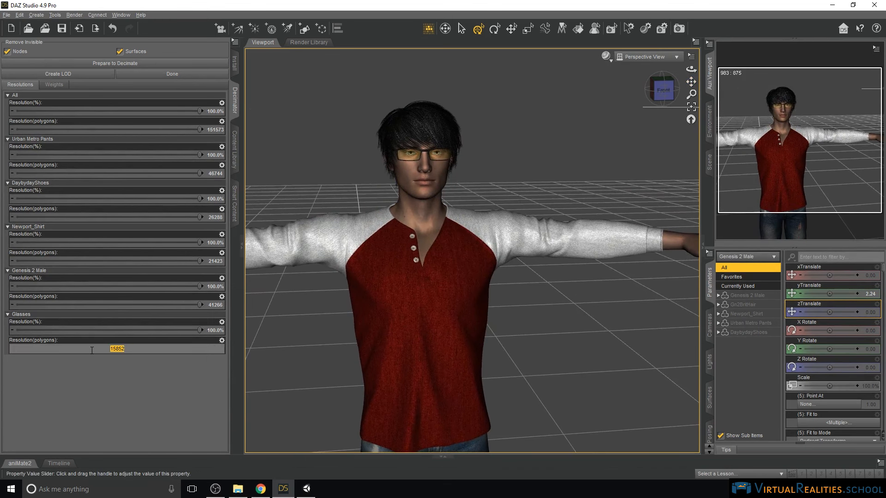
type("2000")
key("Return")
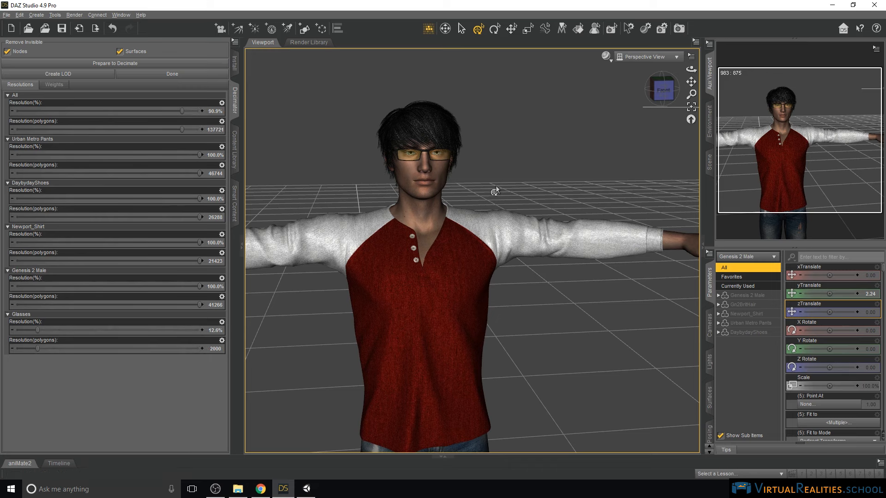
scroll(505, 148, "up", 4)
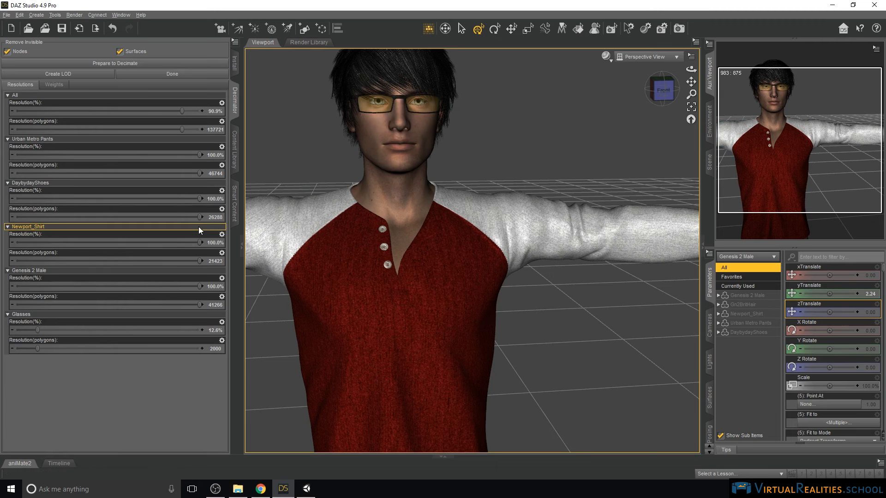
Step: Reduce the Genesis 2 Male body to a resolution of 20000 polygons and inspect the face and neck up close
left_click(217, 306)
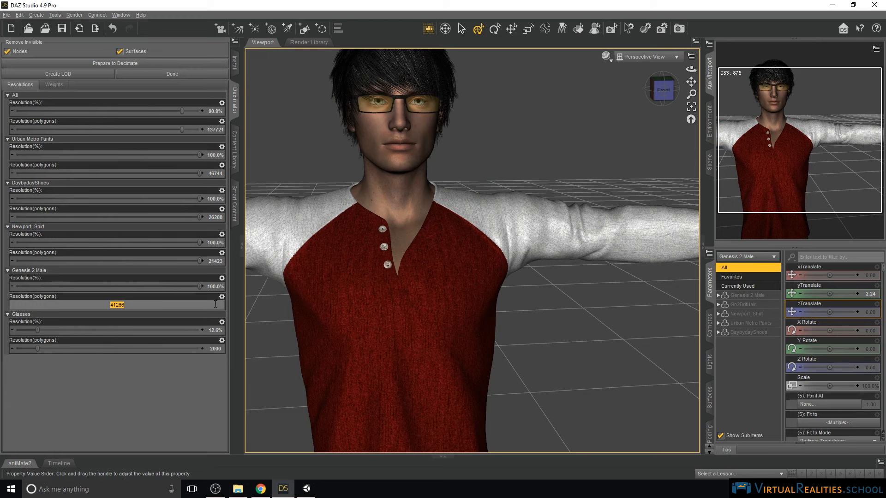
type("20000")
key("Return")
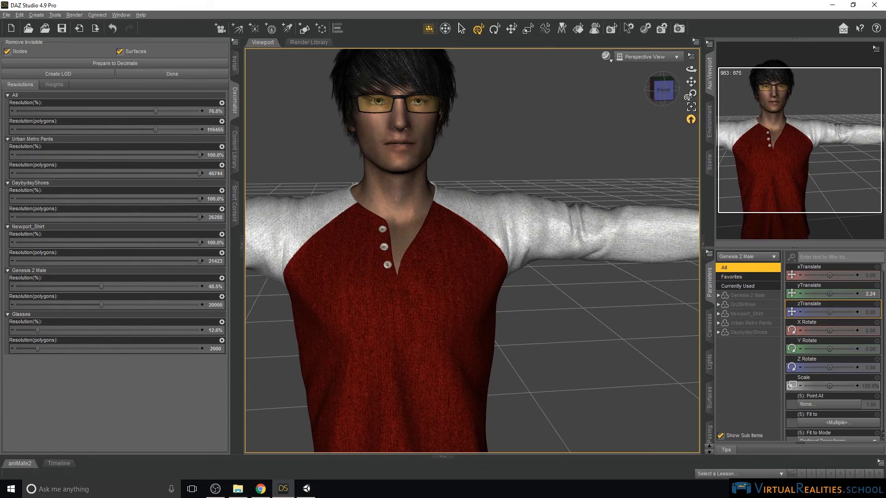
left_click_drag(691, 81, 768, 150)
scroll(570, 179, "up", 2)
scroll(570, 179, "up", 3)
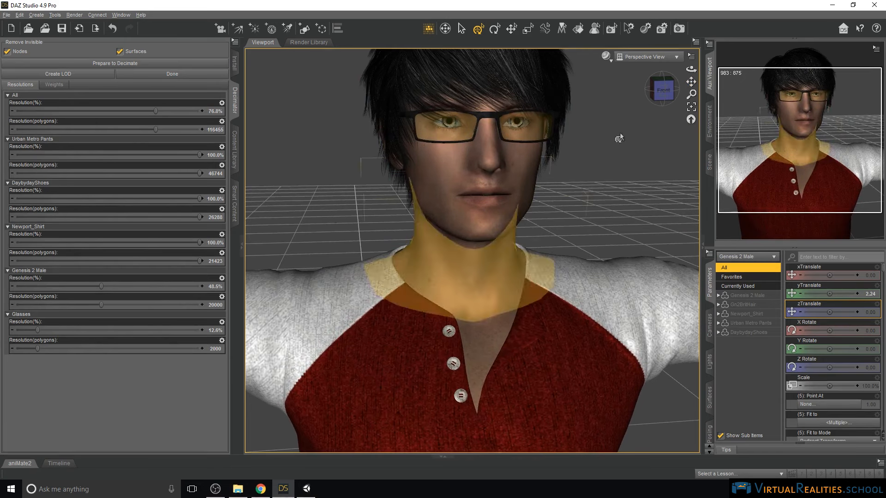
left_click_drag(692, 82, 673, 97)
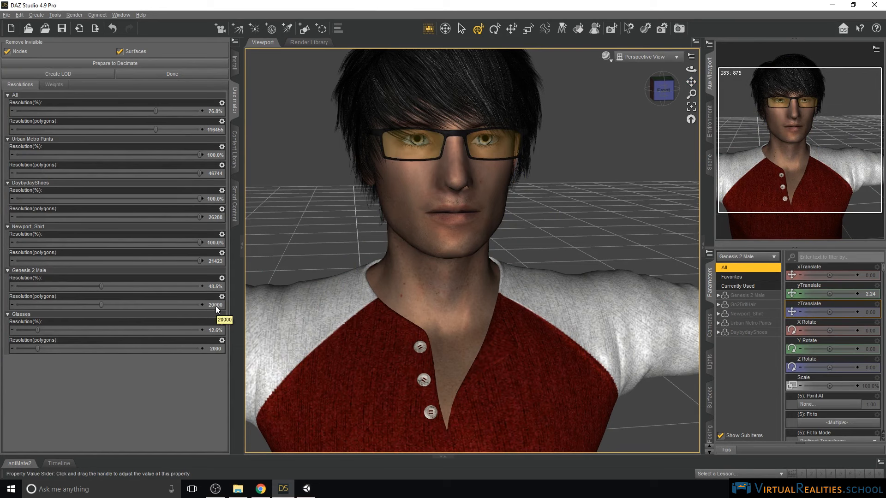
Step: Set the Genesis 2 Male's decimation surface weights to 0.5 for Legs, 0.1 for Toenails and 0.7 for Torso
left_click(52, 87)
left_click(10, 136)
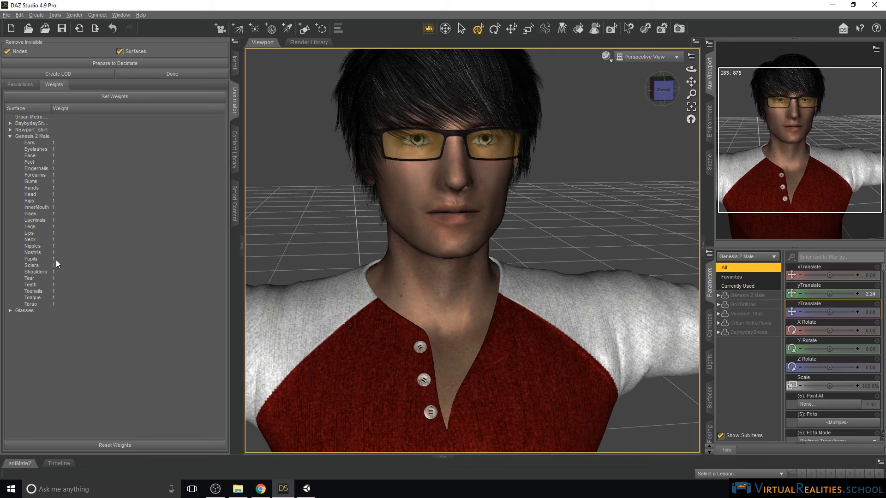
double_click(54, 227)
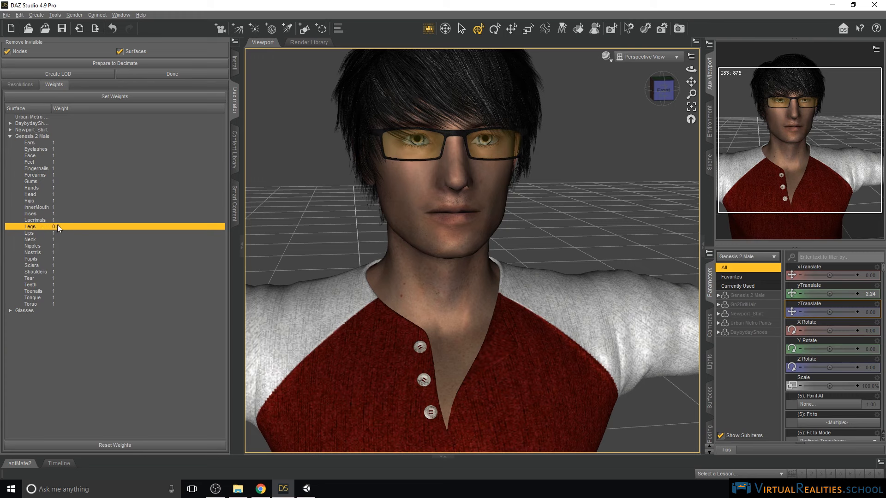
double_click(54, 291)
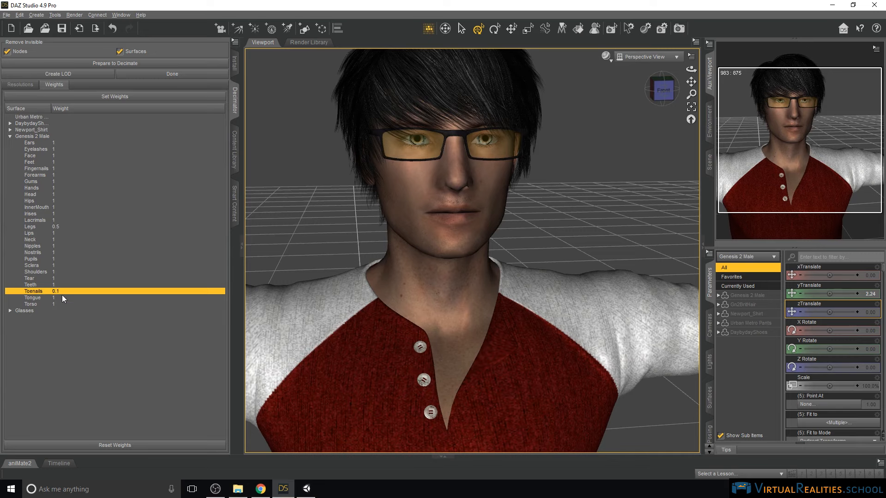
double_click(57, 298)
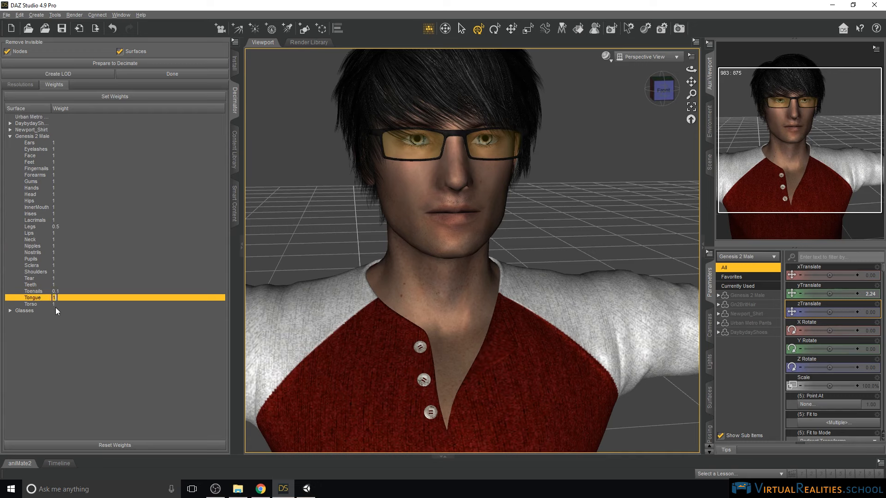
double_click(56, 305)
type("0.7")
key("Return")
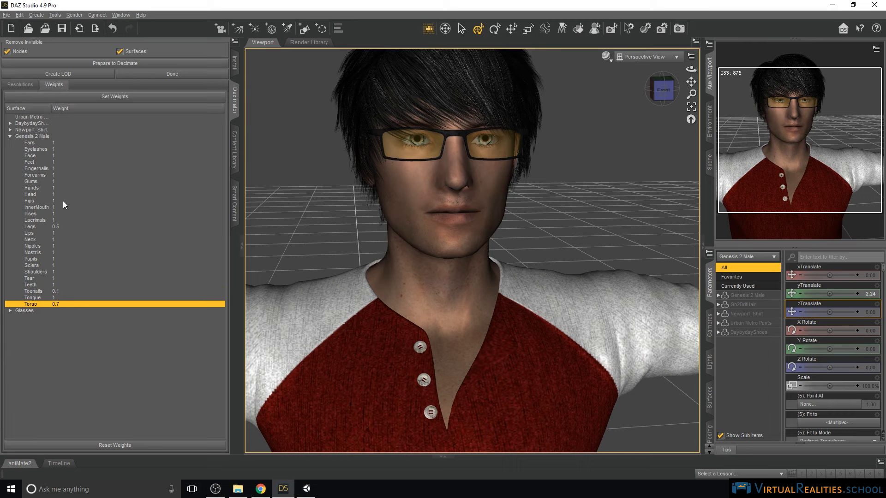
Step: Give the Genesis 2 Male's Face and Head surfaces a weight of 2, apply the weights and inspect the face
double_click(54, 156)
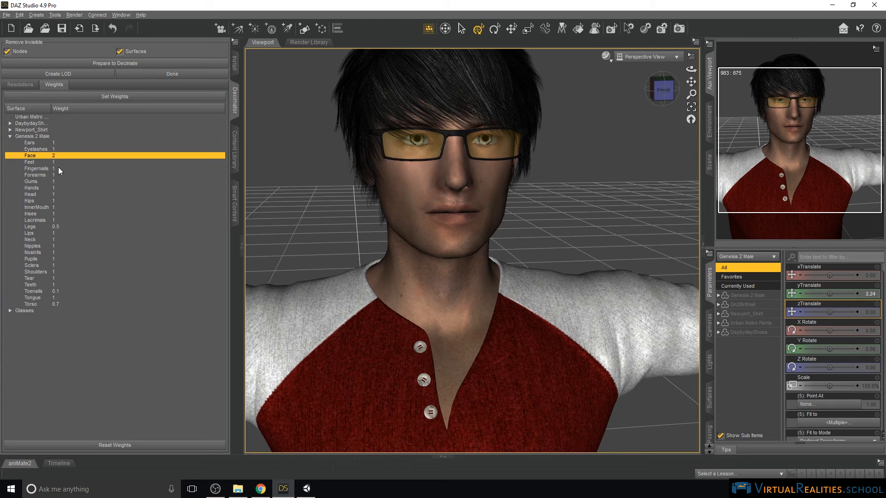
double_click(54, 195)
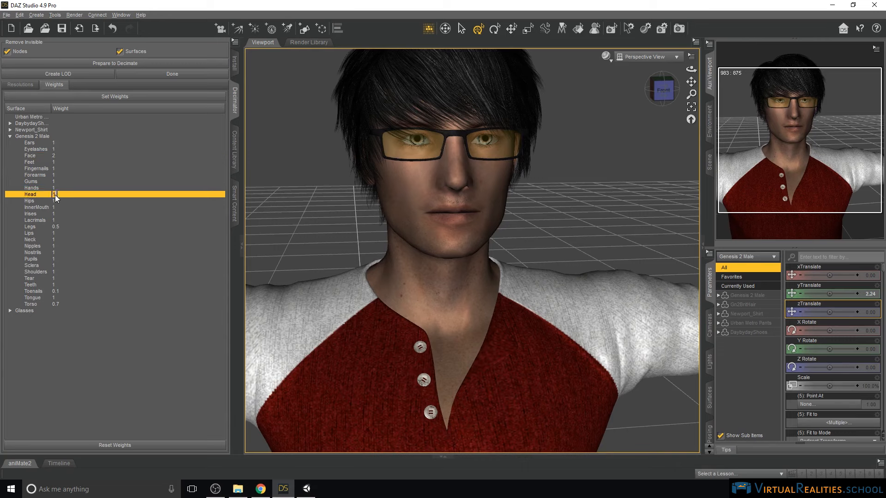
left_click(100, 96)
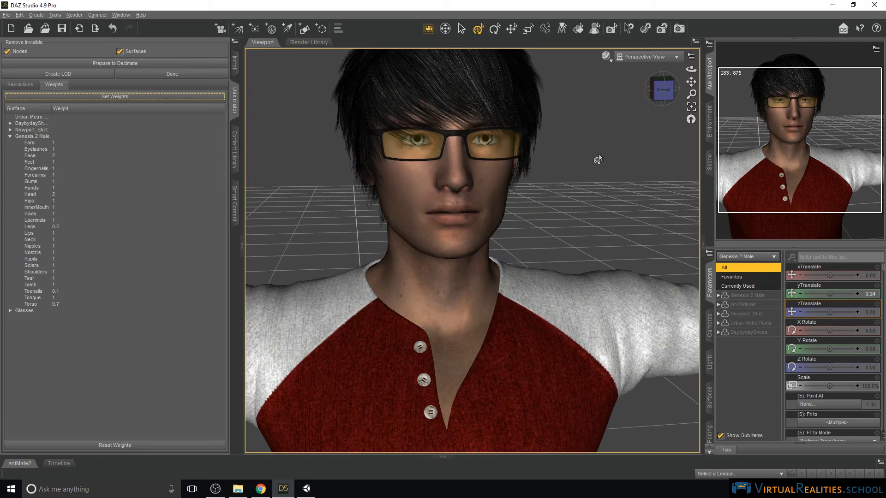
scroll(582, 148, "up", 5)
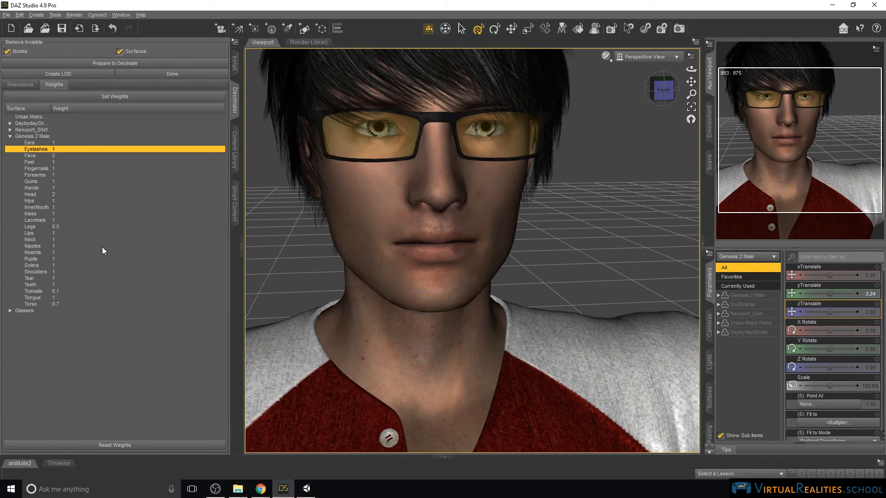
Step: Raise the weights of the Genesis 2 Male's Irises and Pupils to 5 and apply them to the mesh
double_click(55, 214)
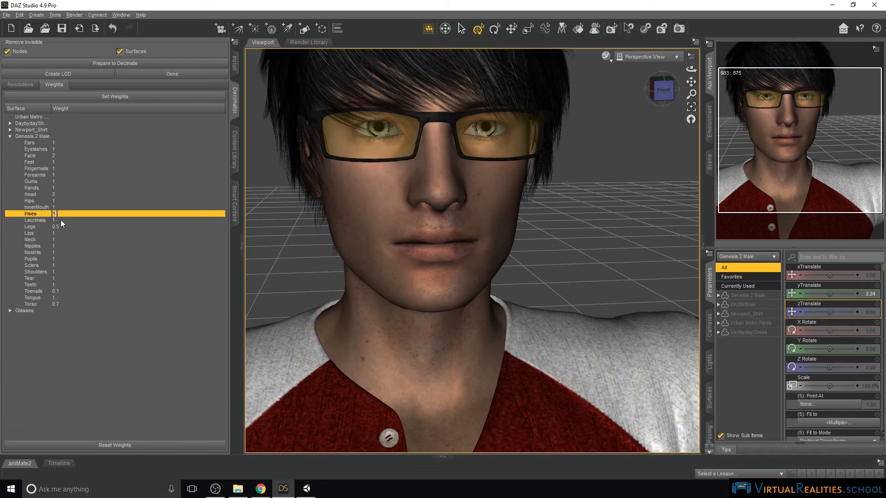
left_click(117, 96)
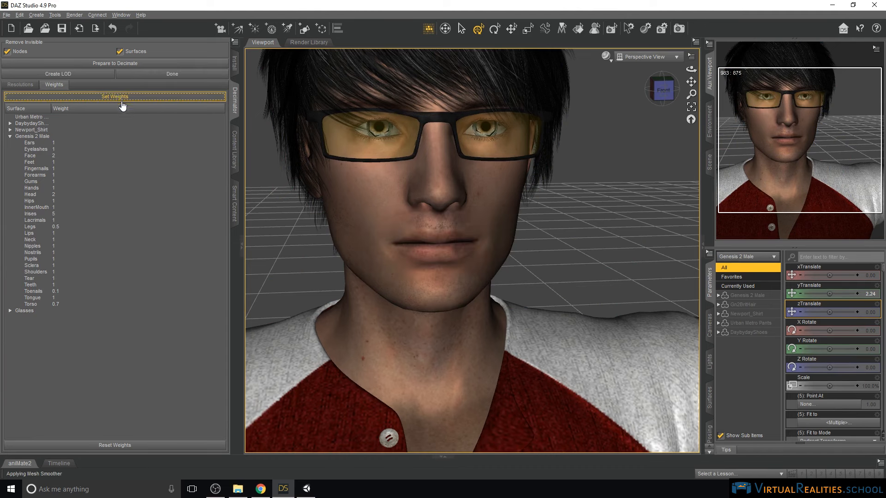
double_click(57, 259)
type("5")
key("Return")
left_click(93, 98)
Step: Return to the resolution settings and reduce the Newport_Shirt to 8000 polygons
left_click(26, 87)
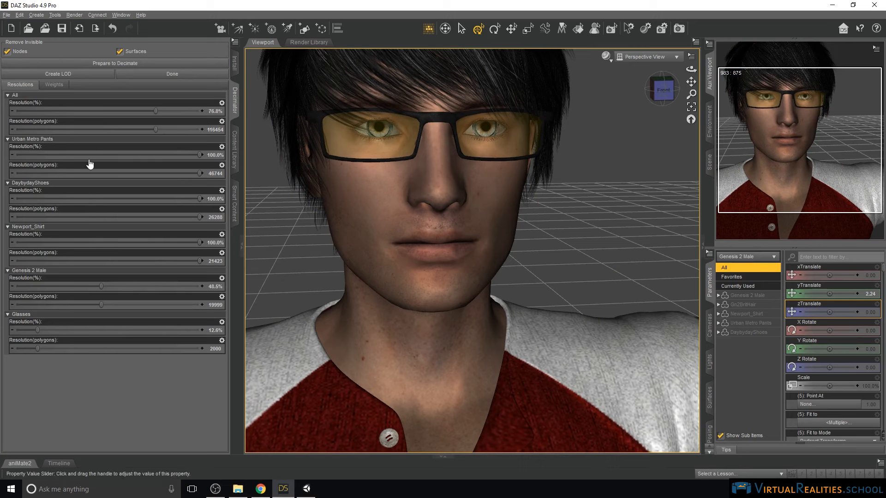
left_click(215, 261)
scroll(430, 298, "down", 10)
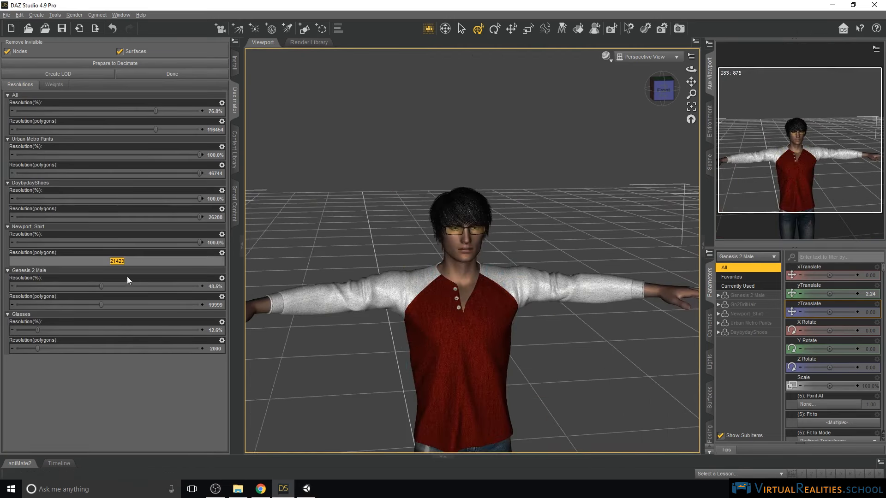
type("8000")
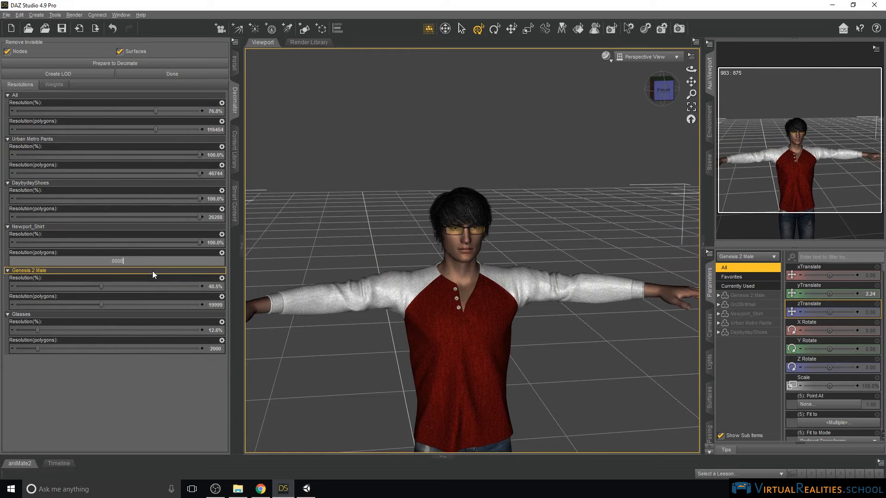
key("Return")
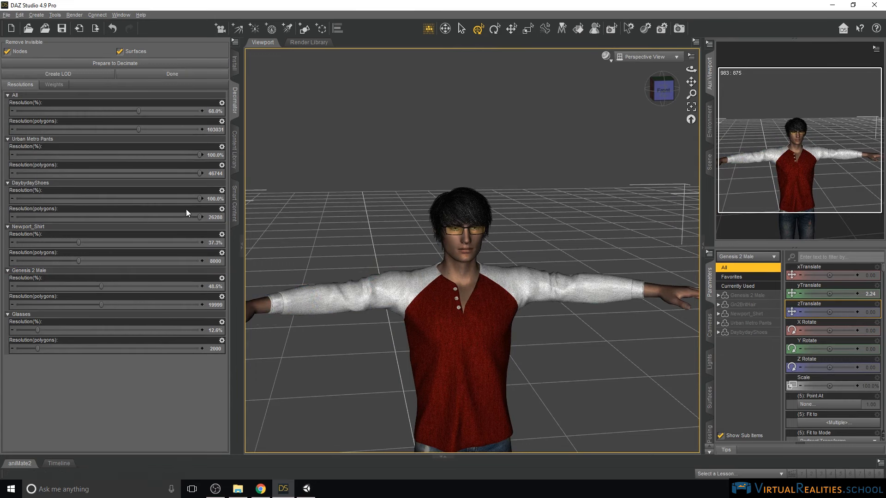
Step: Bring the legs and feet into view and reduce the DaybydayShoes first to 5000 and finally to 3000 polygons
left_click_drag(691, 82, 677, 64)
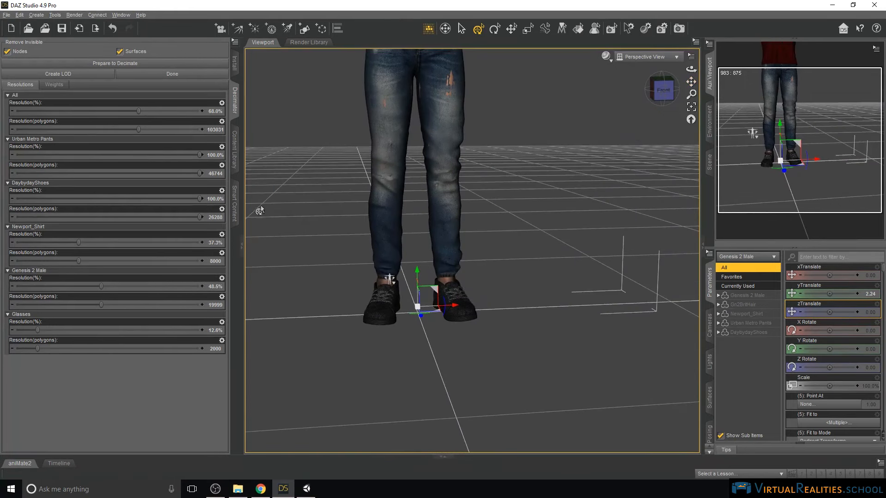
double_click(210, 220)
type("5000")
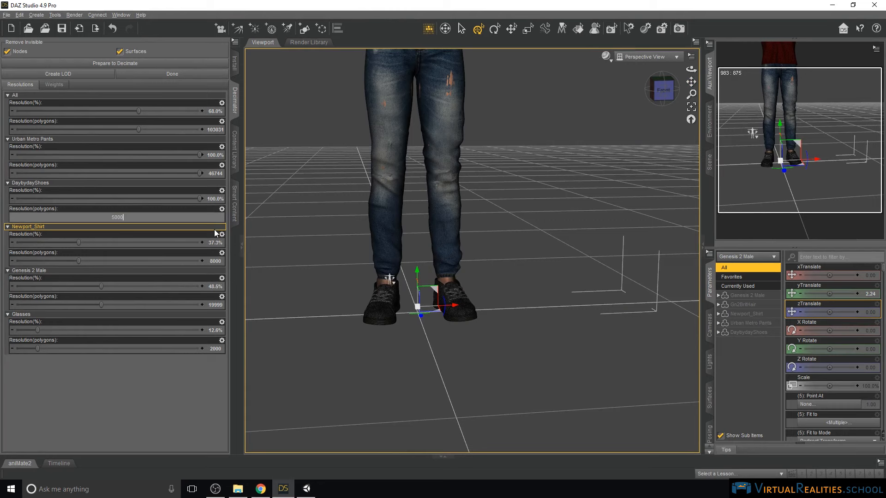
key("Return")
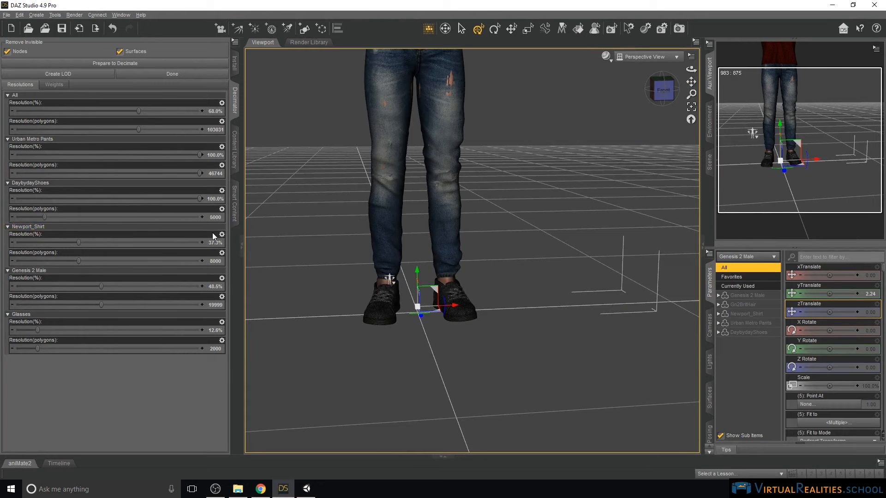
type("3000")
key("Return")
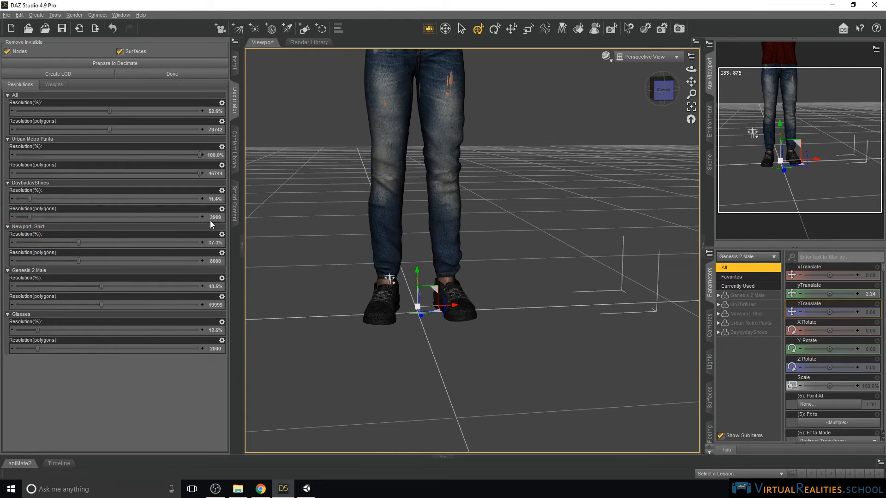
Step: Reduce the Urban Metro Pants to 10000 polygons, check the legs and finish the decimation
double_click(216, 175)
type("10000")
key("Return")
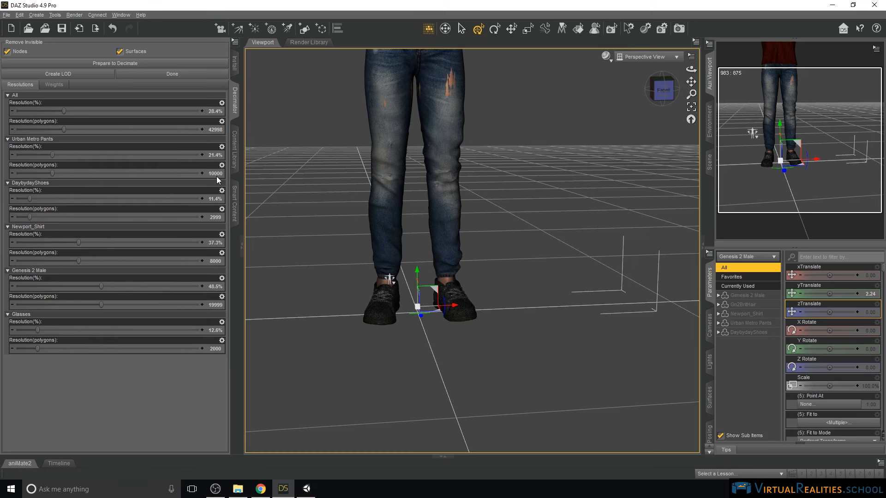
left_click_drag(691, 81, 694, 146)
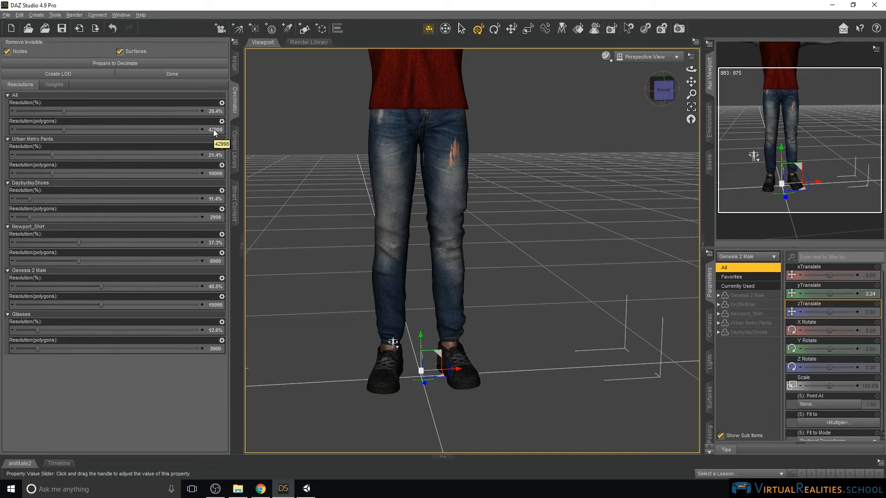
left_click(172, 73)
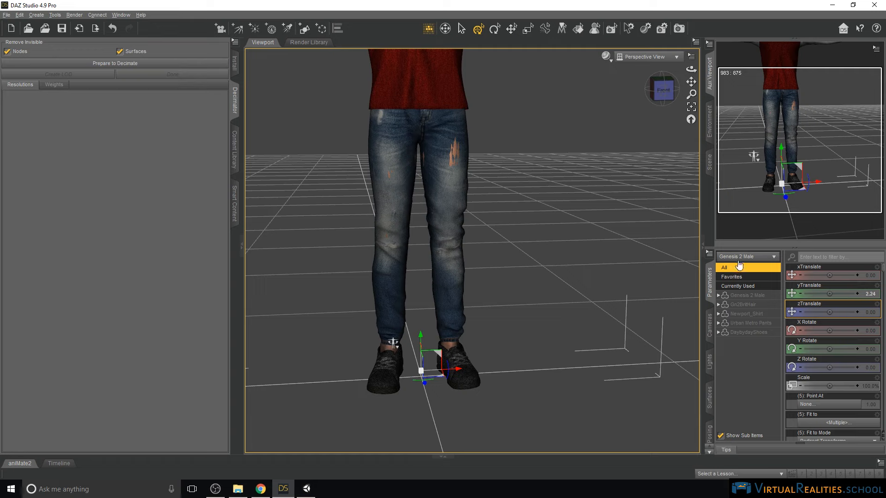
Step: Select the Urban Metro Pants in the scene and turn off their Enable Smoothing option
left_click(740, 258)
left_click(722, 269)
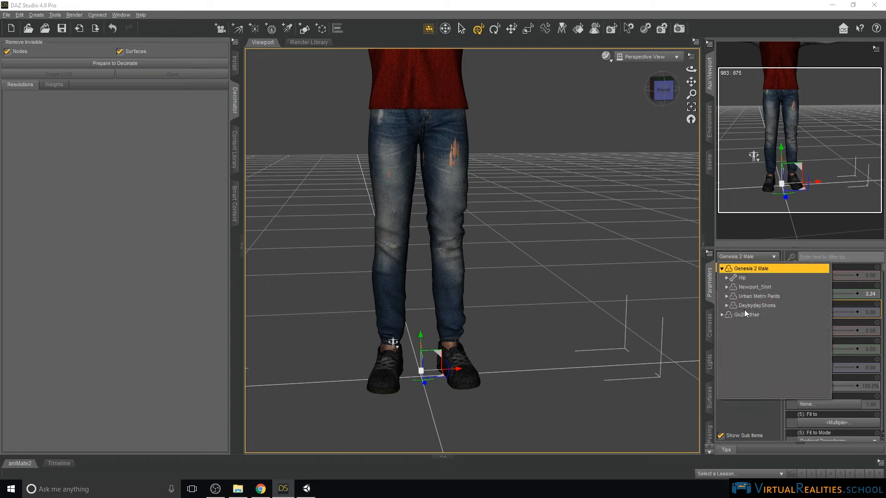
left_click(760, 295)
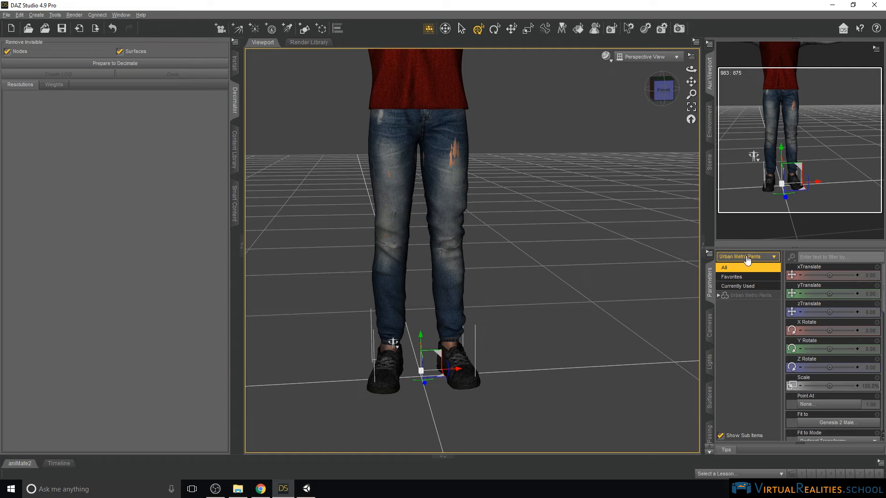
scroll(833, 329, "down", 5)
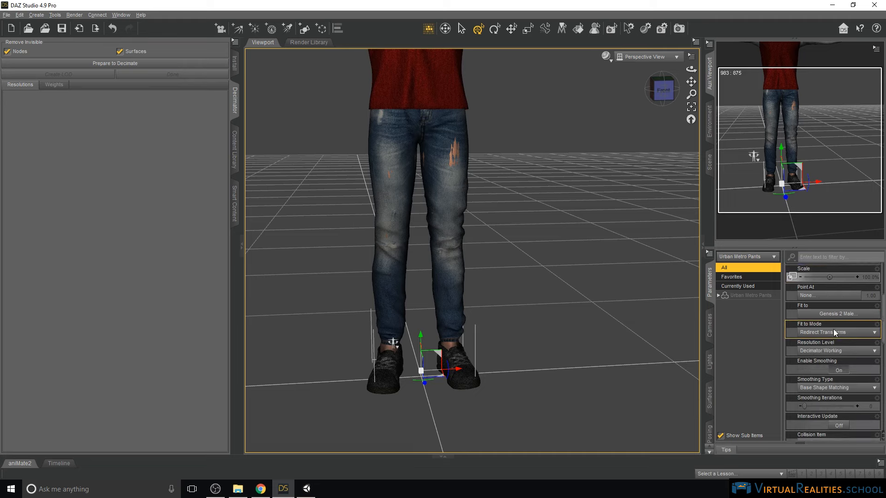
scroll(833, 328, "down", 2)
scroll(818, 326, "up", 2)
scroll(818, 326, "down", 2)
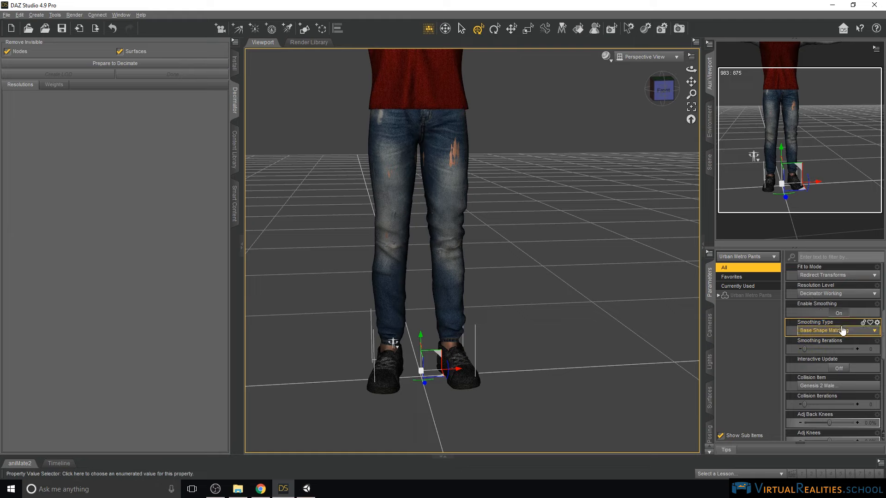
left_click(839, 315)
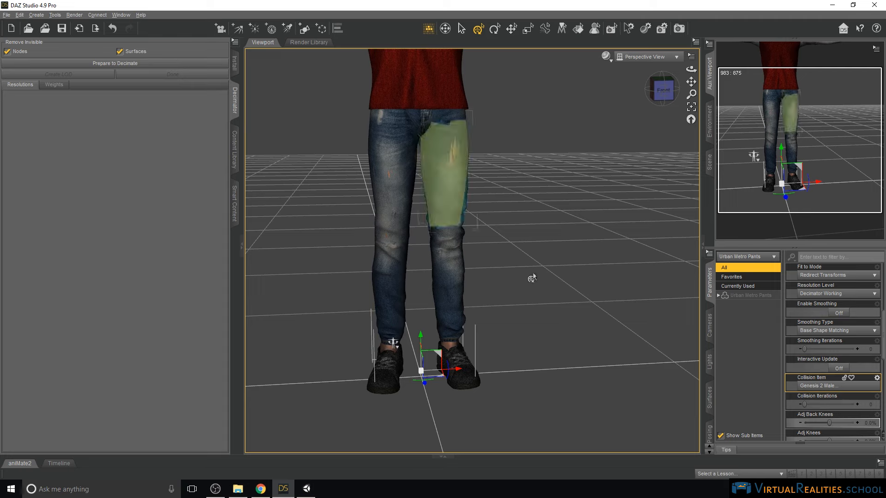
Step: Expand the Urban Metro Pants with Expand All, trying 40% and 45% before setting it to 50%
scroll(844, 358, "down", 10)
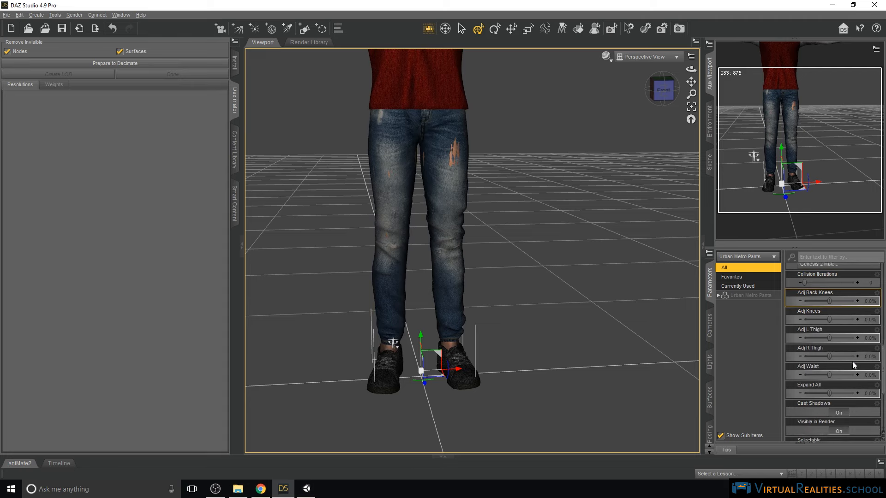
scroll(851, 359, "down", 1)
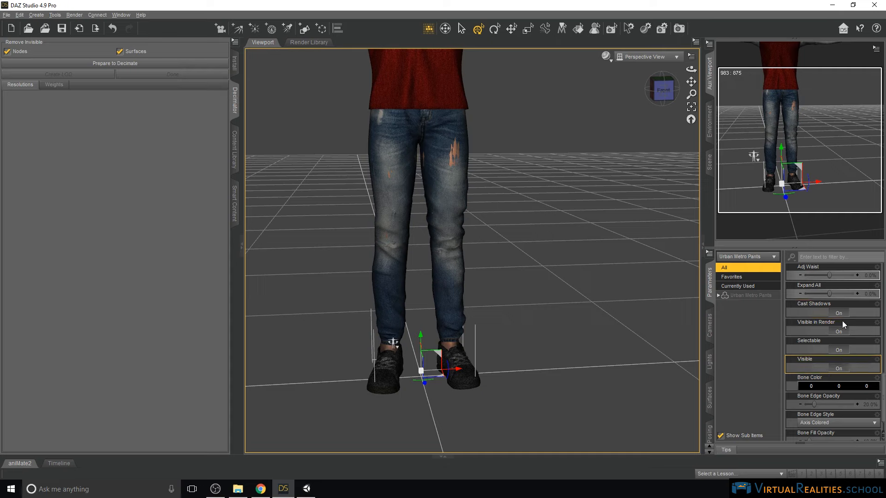
left_click_drag(829, 294, 834, 295)
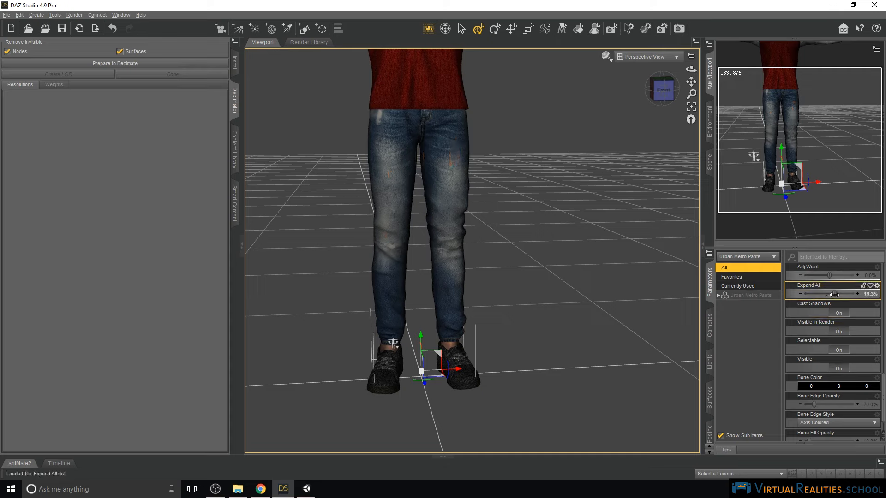
mouse_move(691, 69)
left_mouse_down()
mouse_move(731, 69)
mouse_move(699, 69)
left_mouse_up()
left_click(874, 294)
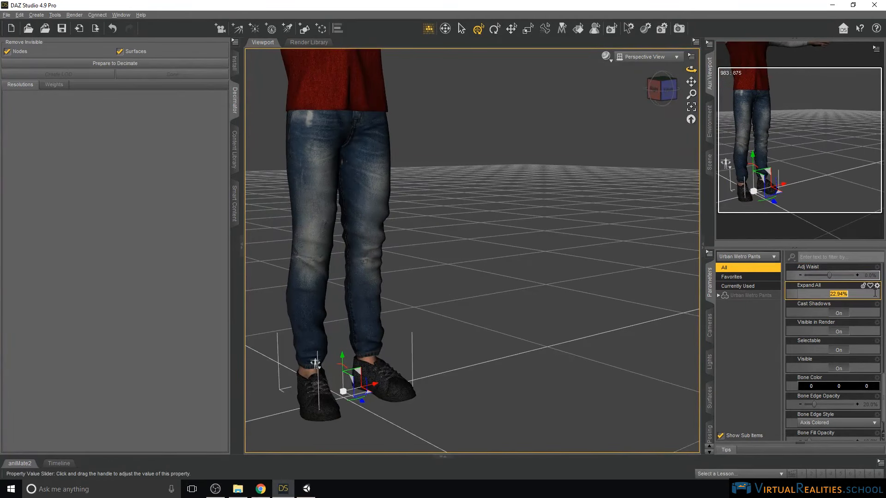
type("40")
key("Return")
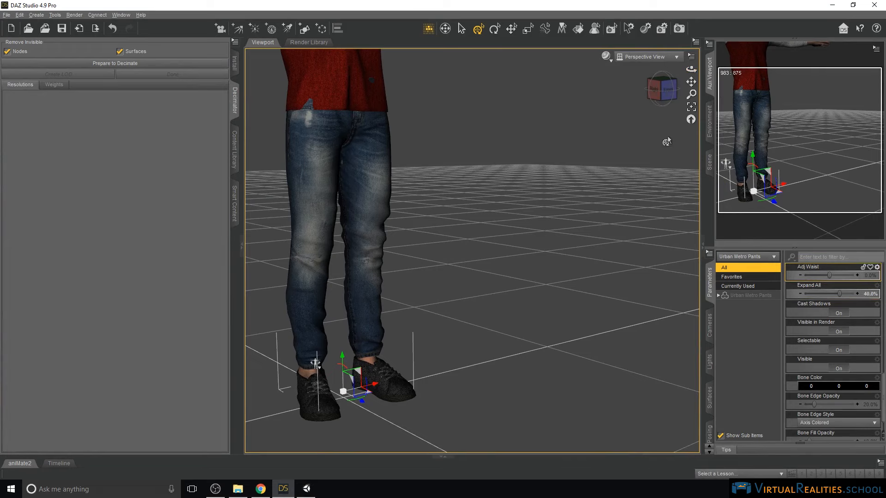
left_click(873, 295)
type("45")
key("Return")
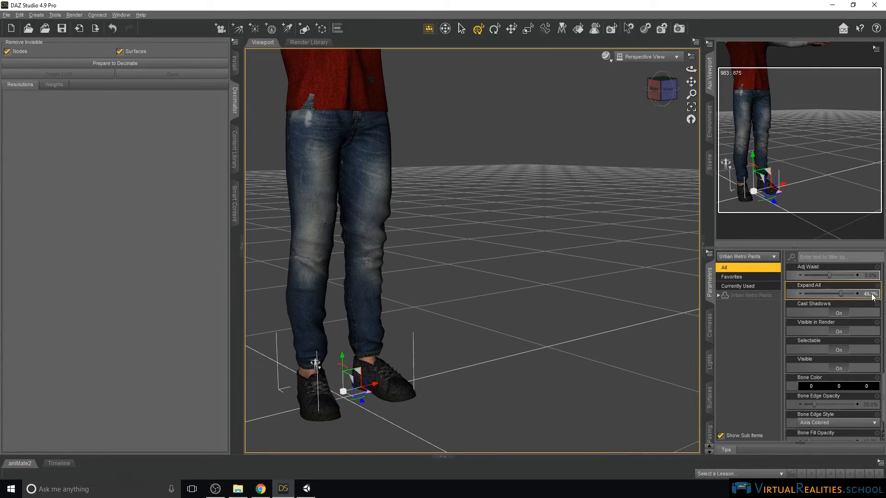
left_click(875, 295)
type("50")
key("Return")
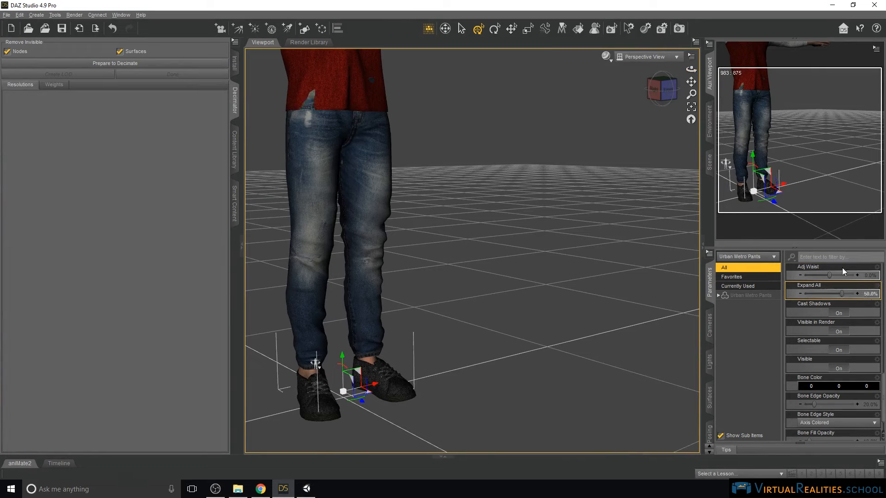
Step: Move the Newport_Shirt outward over the pants, setting Adjust_FrontOut to about 0.30 and Adjust_BackOut to about 0.13
left_click_drag(692, 82, 774, 86)
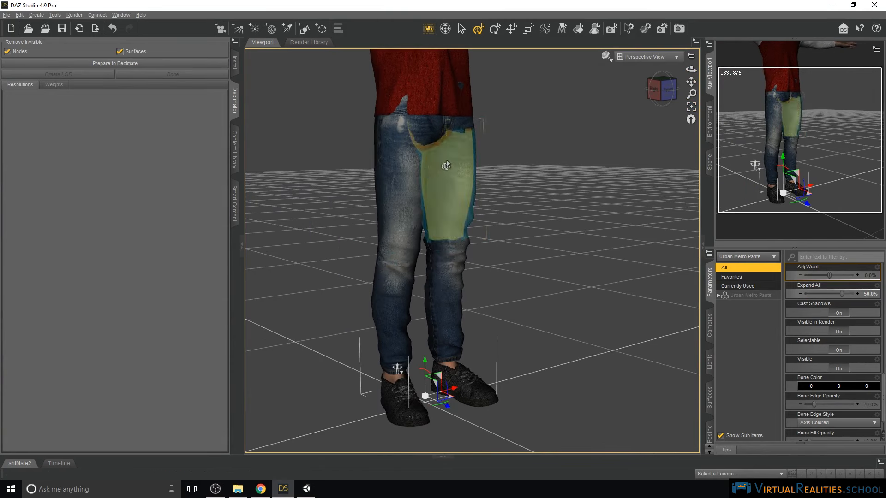
left_click_drag(690, 71, 620, 73)
left_click_drag(691, 69, 682, 180)
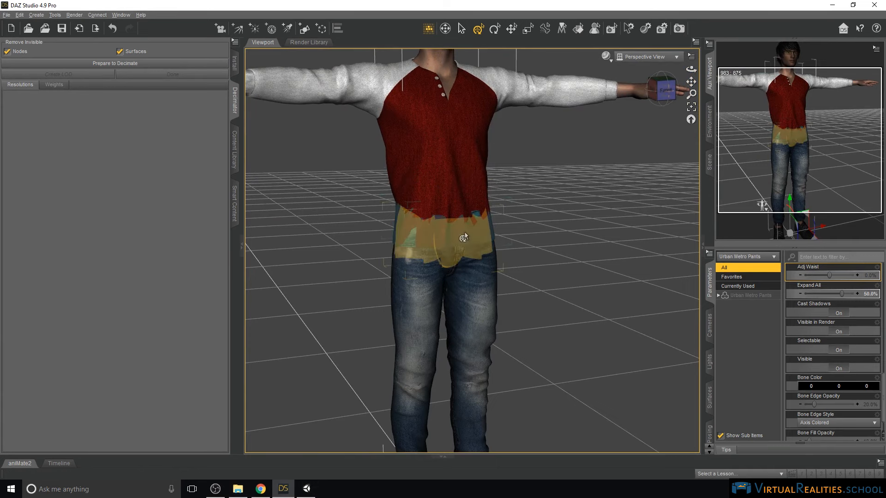
left_click(770, 257)
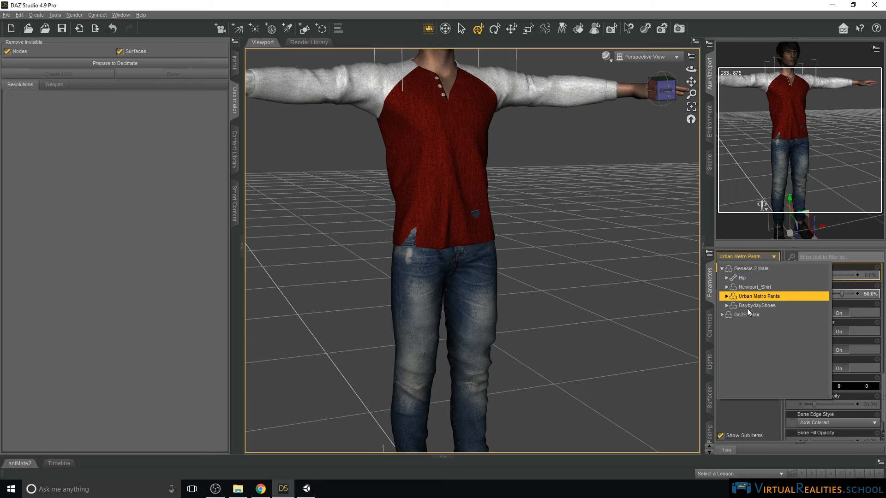
left_click(757, 287)
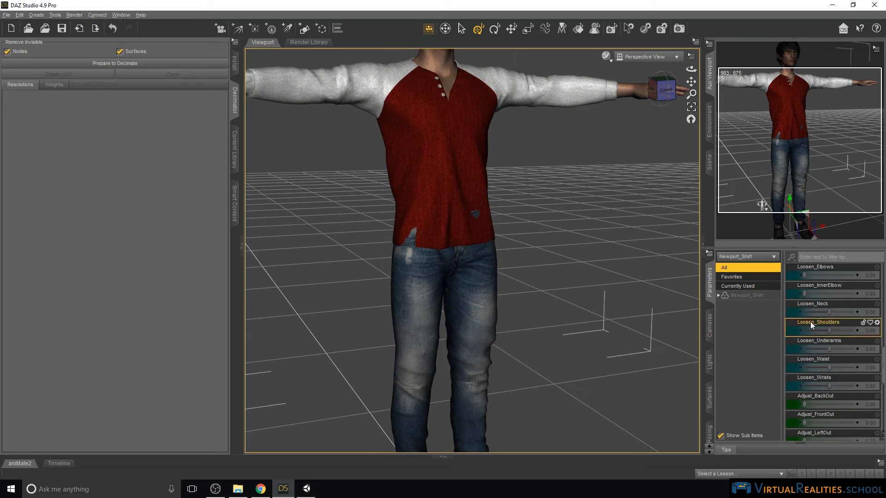
scroll(843, 354, "down", 3)
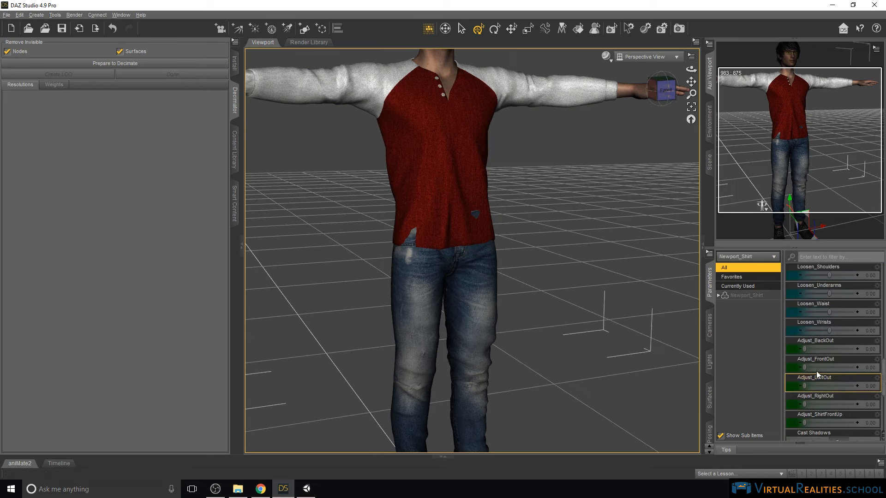
left_click_drag(804, 368, 817, 367)
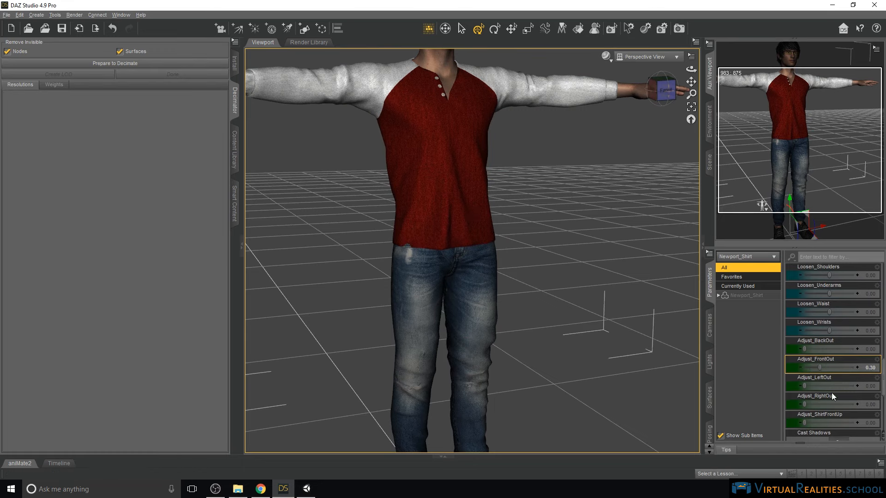
left_click_drag(691, 69, 731, 58)
left_click_drag(805, 348, 811, 347)
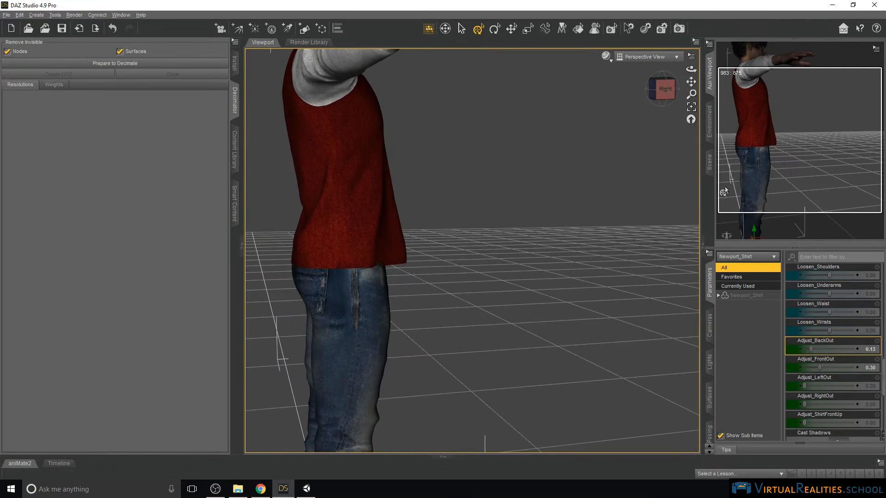
Step: Select the Gn2BritHair, prepare it for decimation and reduce it to about 15000 polygons
left_click_drag(692, 81, 720, 88)
left_click_drag(747, 60, 606, 140)
scroll(474, 272, "down", 5)
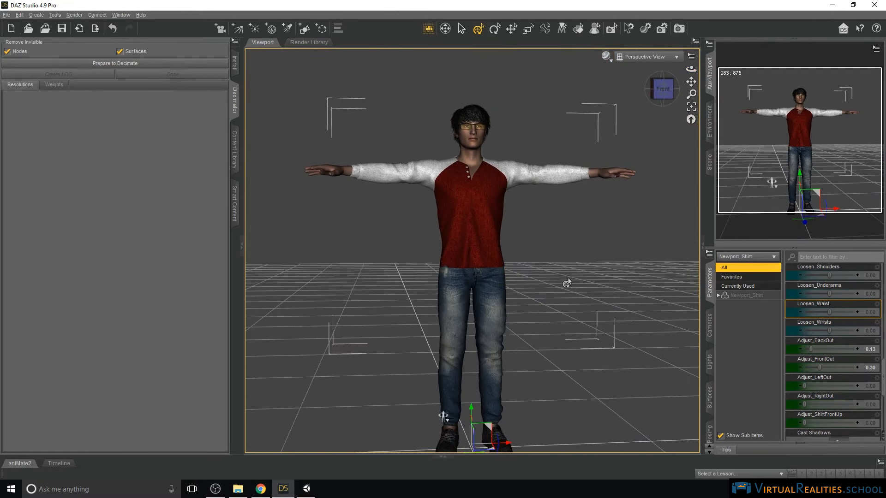
left_click_drag(691, 81, 691, 63)
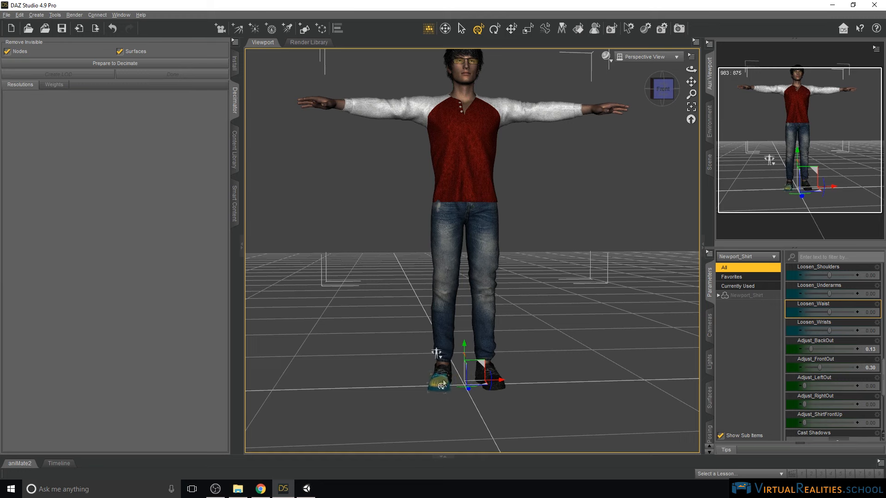
left_click_drag(694, 80, 670, 170)
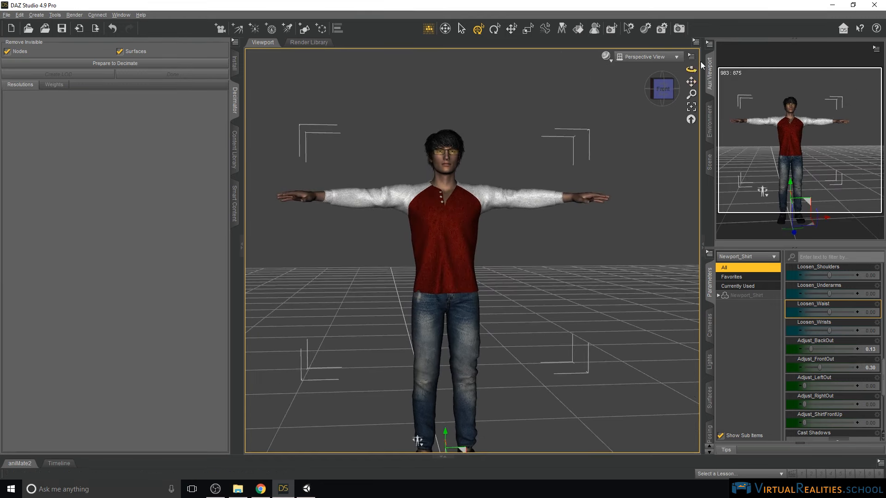
left_click_drag(691, 69, 692, 91)
left_click(761, 258)
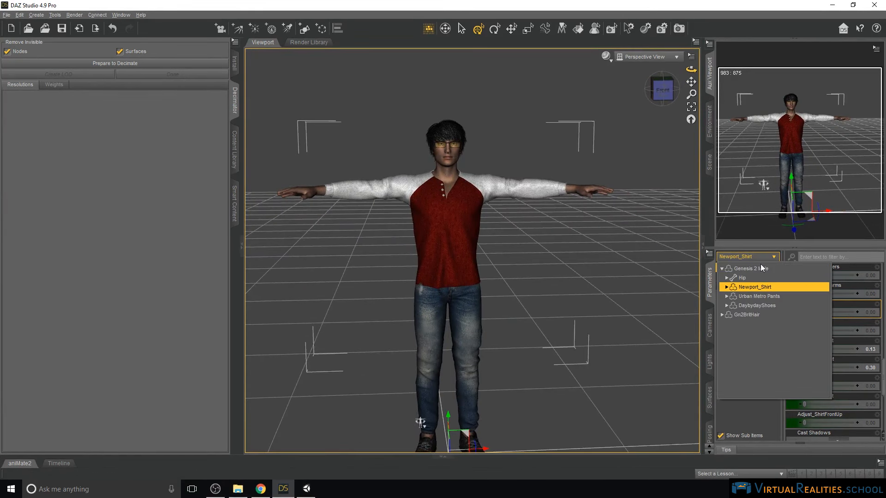
left_click(722, 269)
left_click(750, 276)
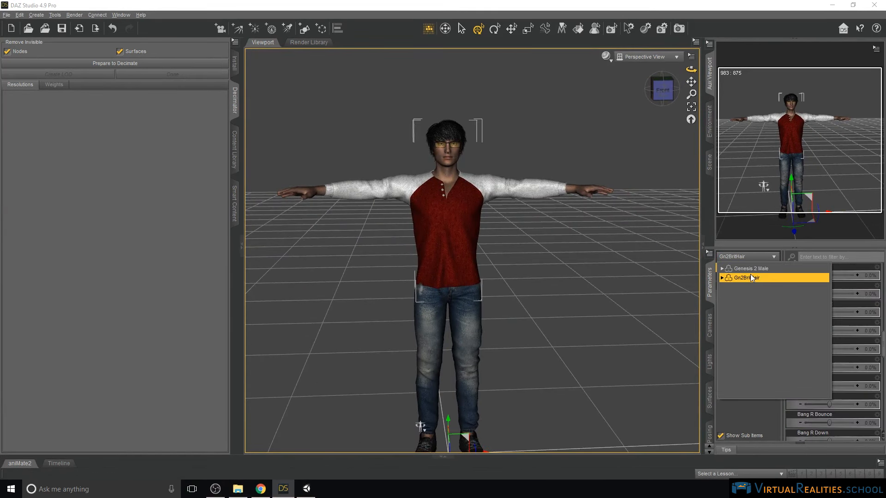
left_click(122, 63)
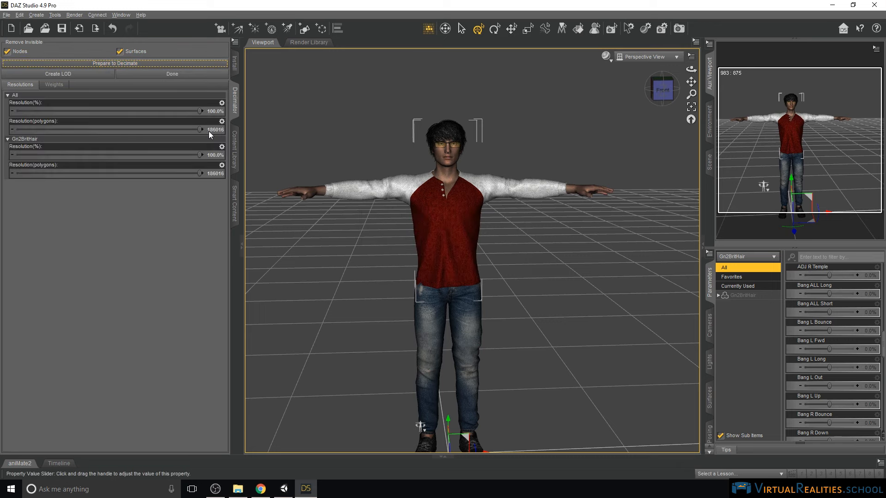
left_click(213, 176)
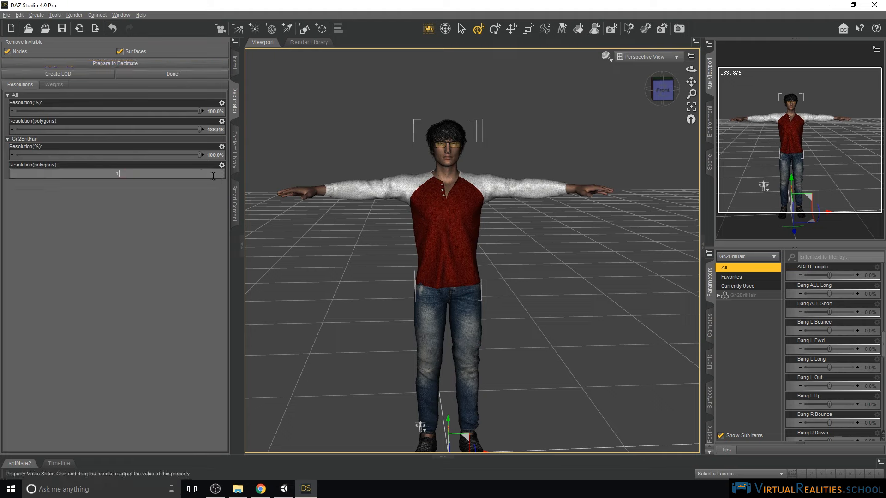
key("Return")
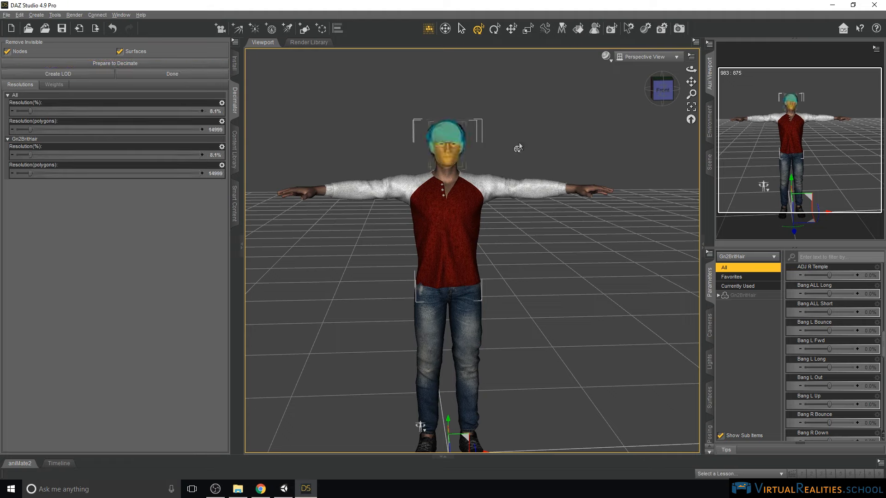
Step: Check the reduced hair from above and from the front, and finish the decimation
left_click_drag(691, 69, 660, 111)
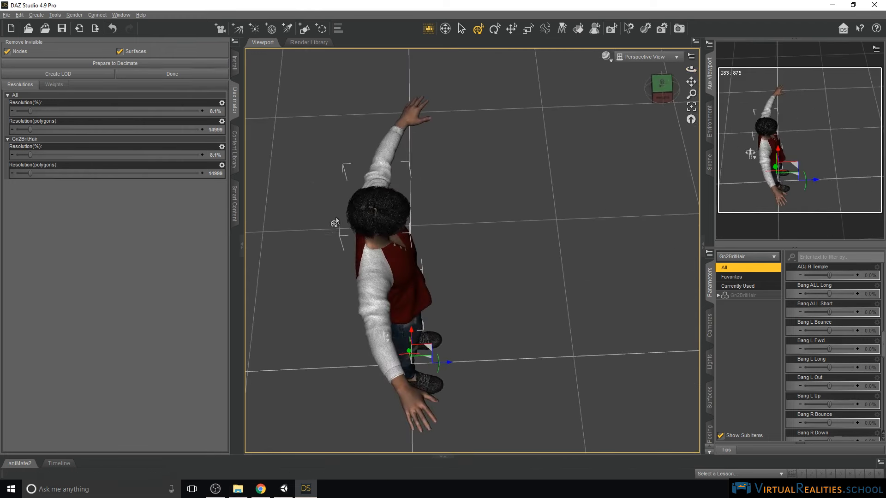
scroll(337, 224, "down", 2)
scroll(339, 225, "up", 5)
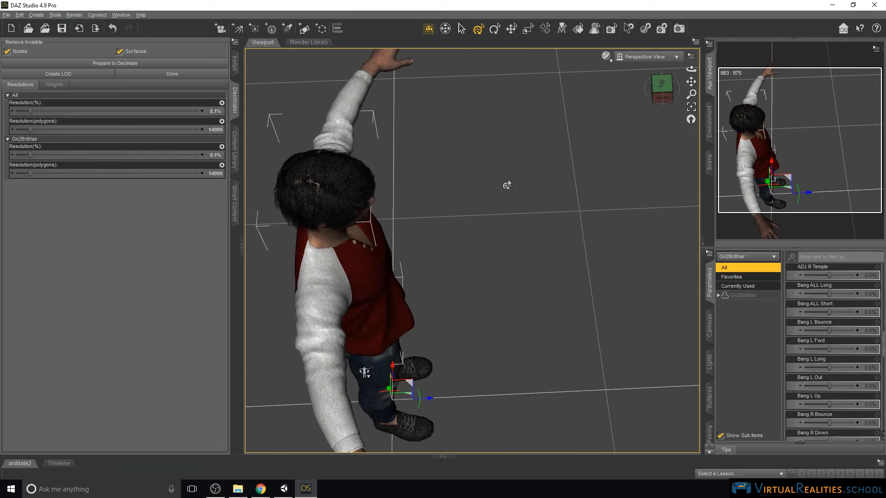
mouse_move(692, 82)
left_mouse_down()
mouse_move(702, 84)
mouse_move(692, 82)
left_mouse_up()
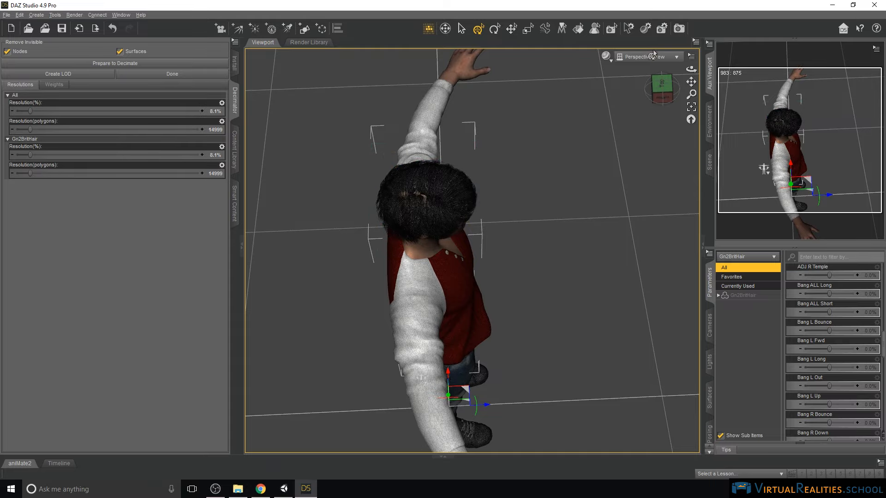
left_click_drag(689, 70, 639, 142)
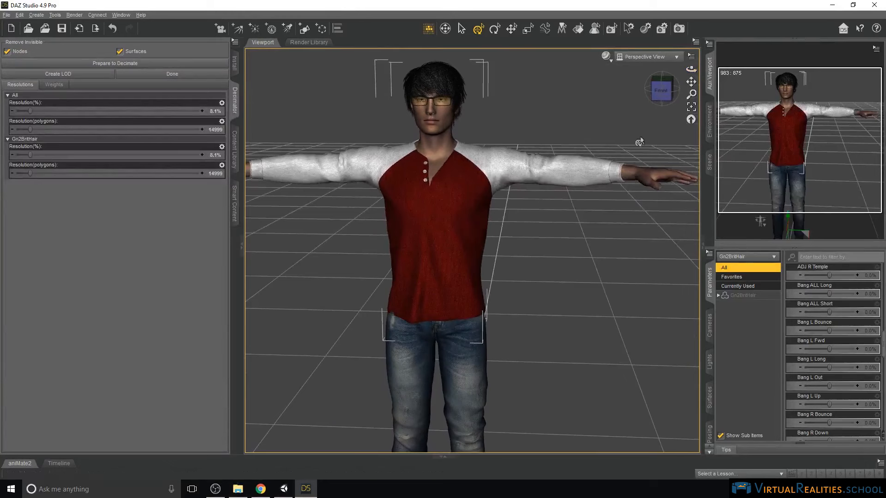
left_click(160, 76)
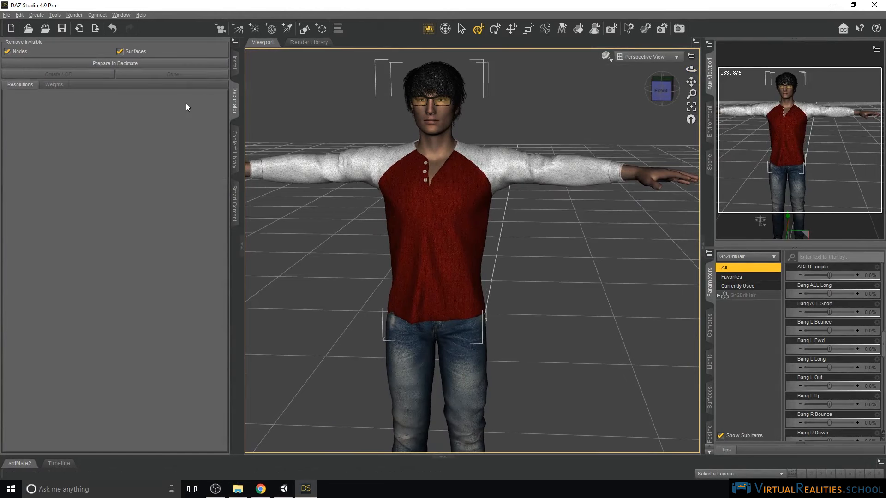
Step: Save the scene as daz1_gen2.duf in the project's Assets/Characters folder
left_click(7, 15)
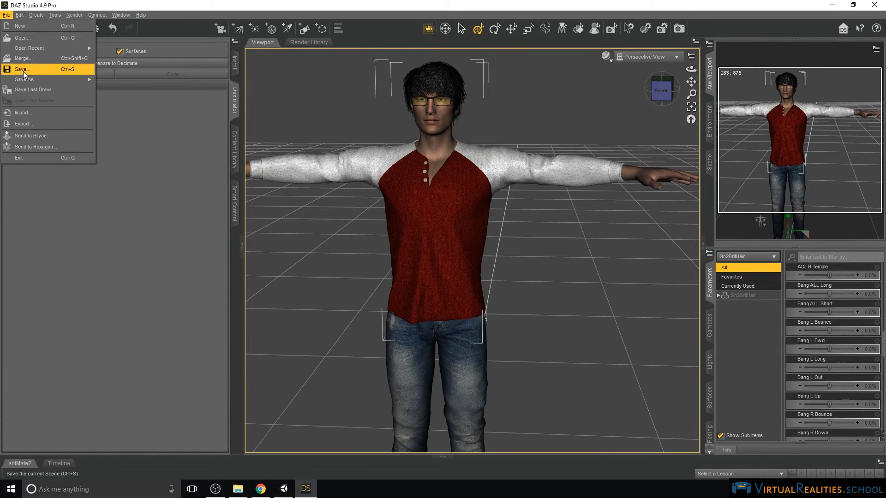
mouse_move(90, 82)
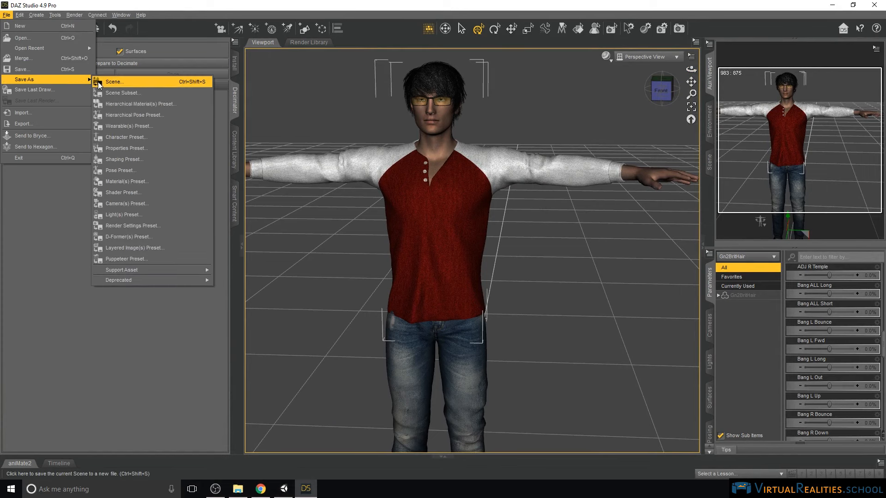
left_click(133, 84)
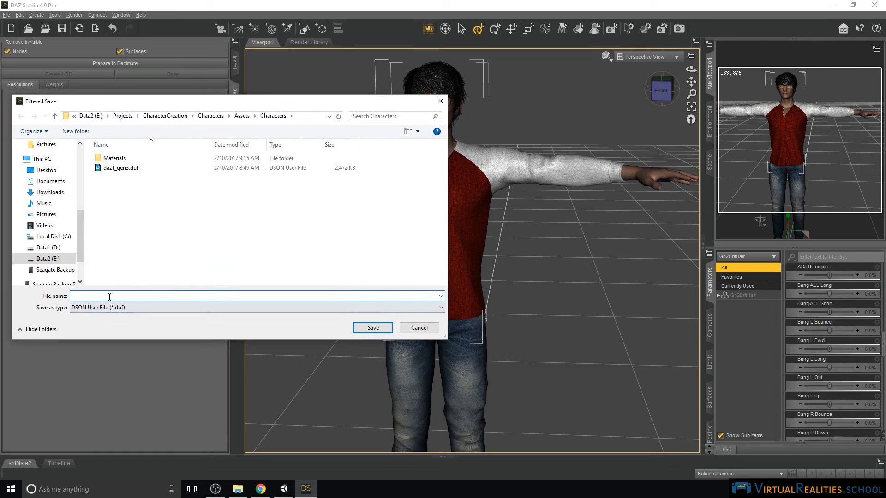
type("daz1_gen")
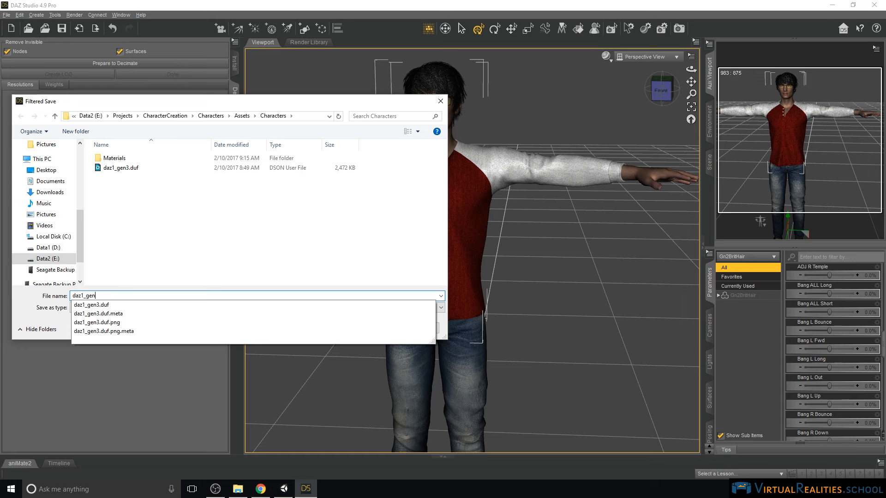
key("Return")
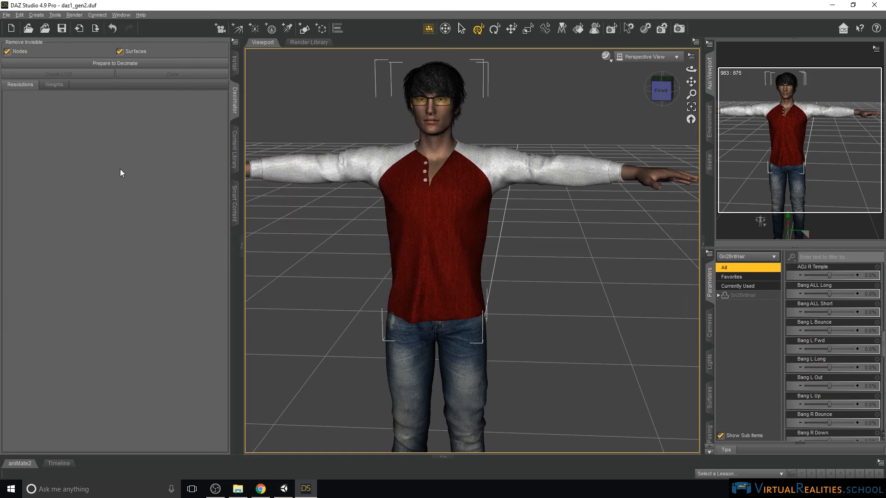
Step: Start an Autodesk FBX export of the character as daz1_gen2 in the project's Assets/Characters folder
left_click(6, 15)
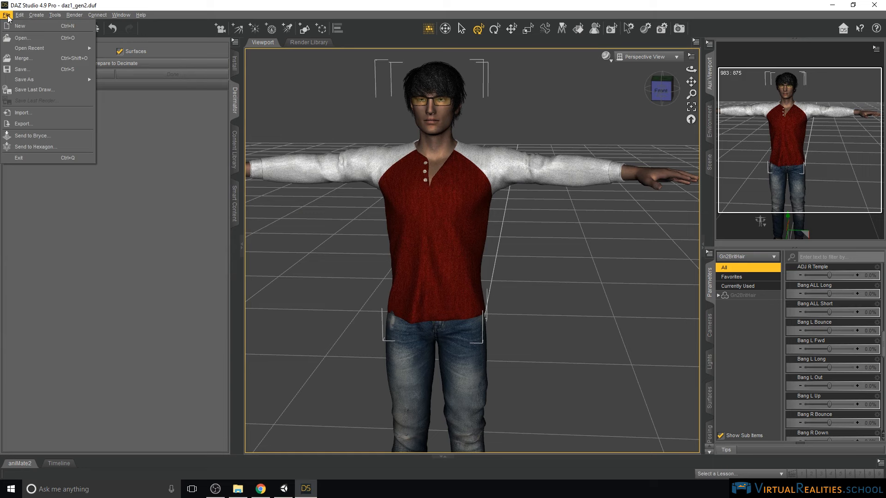
left_click(33, 124)
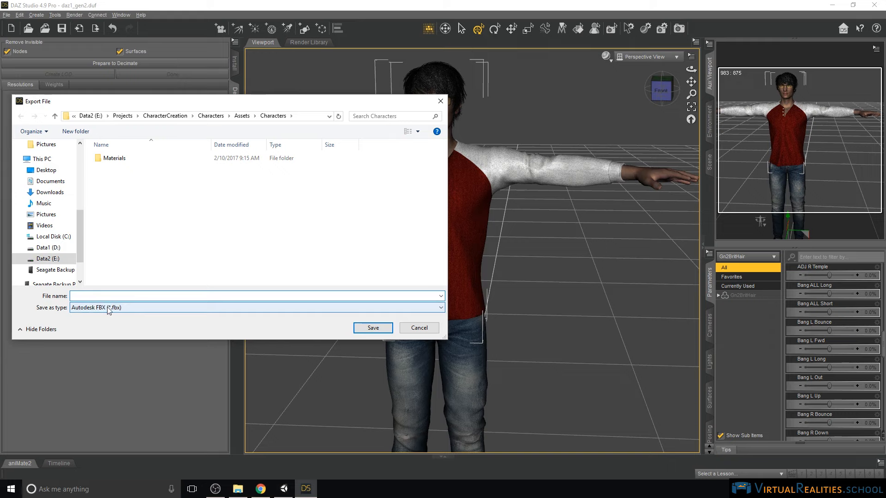
left_click(106, 295)
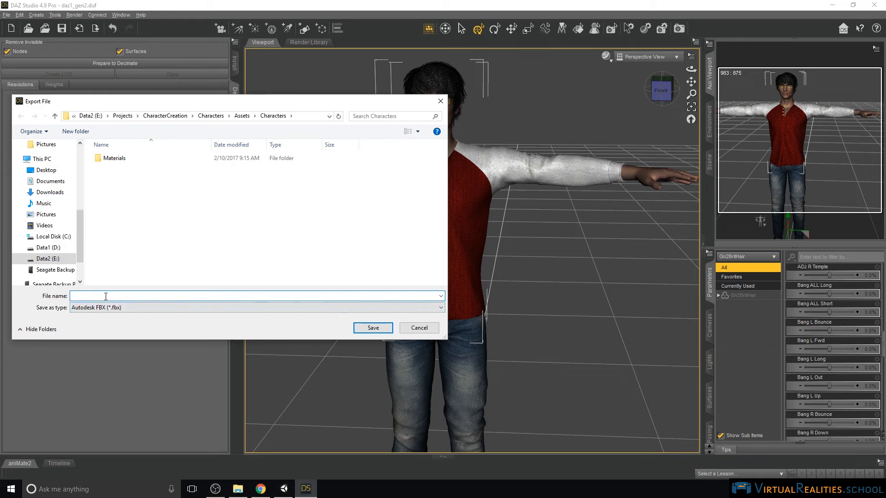
type("daz")
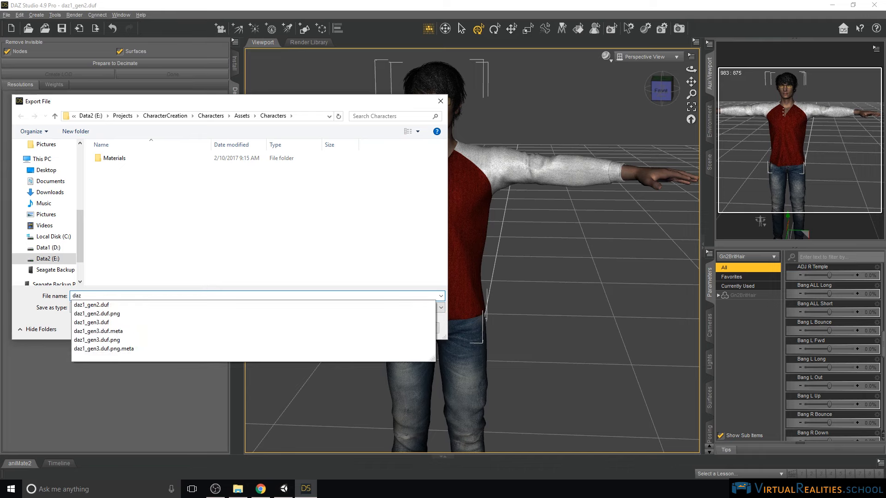
type("1_gen2")
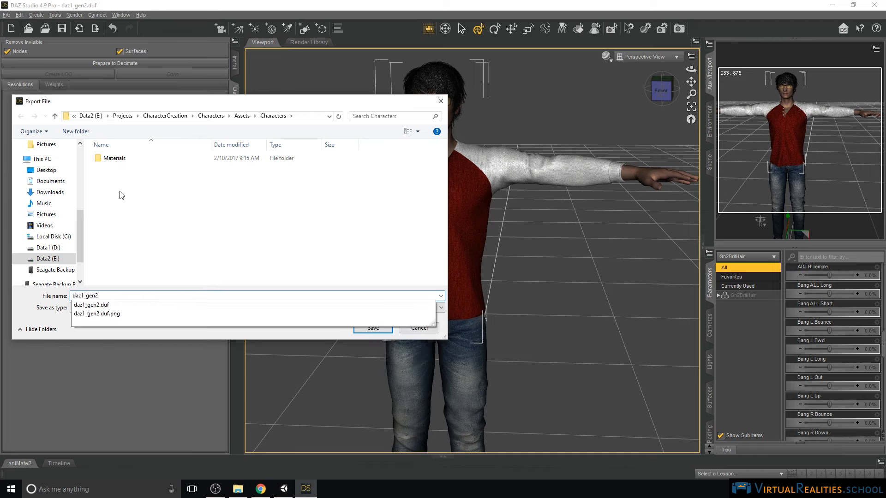
left_click(105, 248)
left_click(373, 328)
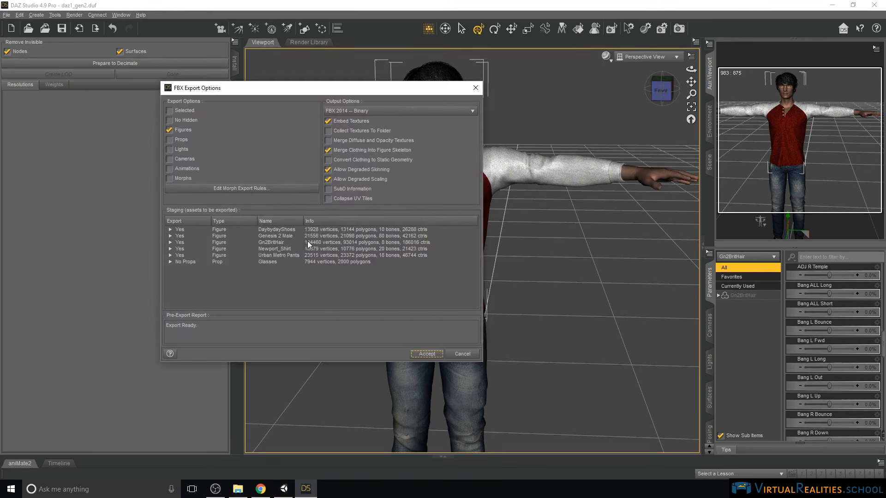
Step: Export in FBX 2014 -- Binary format with Figures, Embed Textures and Merge Clothing Into Figure Skeleton enabled
left_click_drag(322, 92, 270, 81)
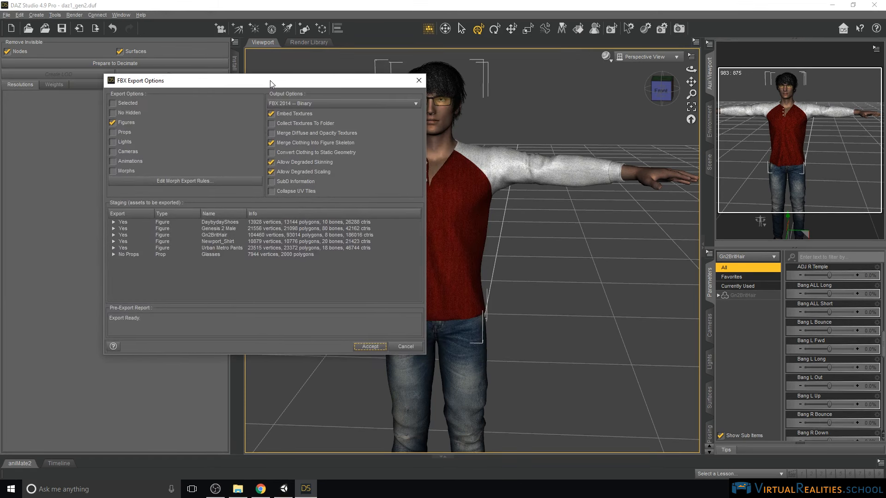
left_click(320, 104)
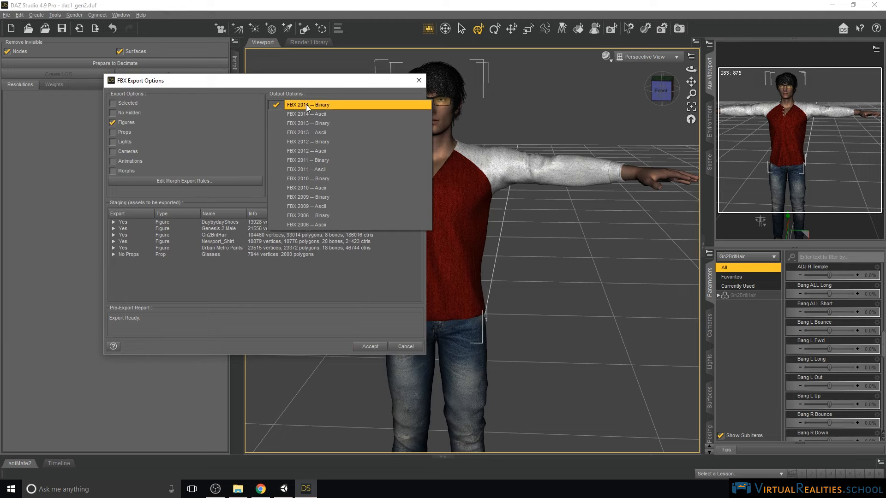
left_click(320, 84)
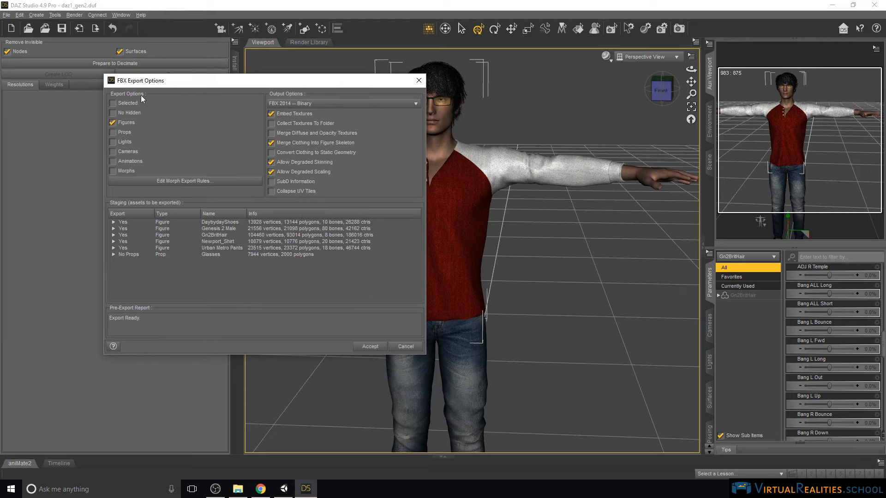
left_click(117, 124)
left_click(290, 115)
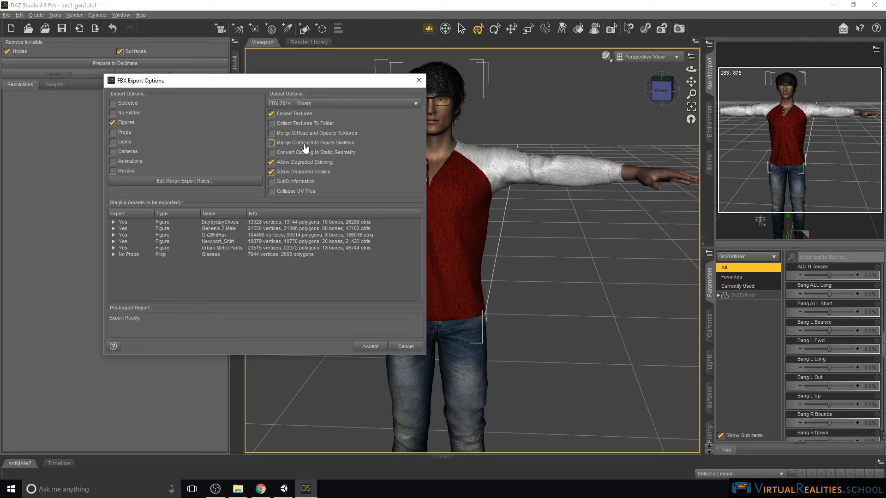
left_click(370, 346)
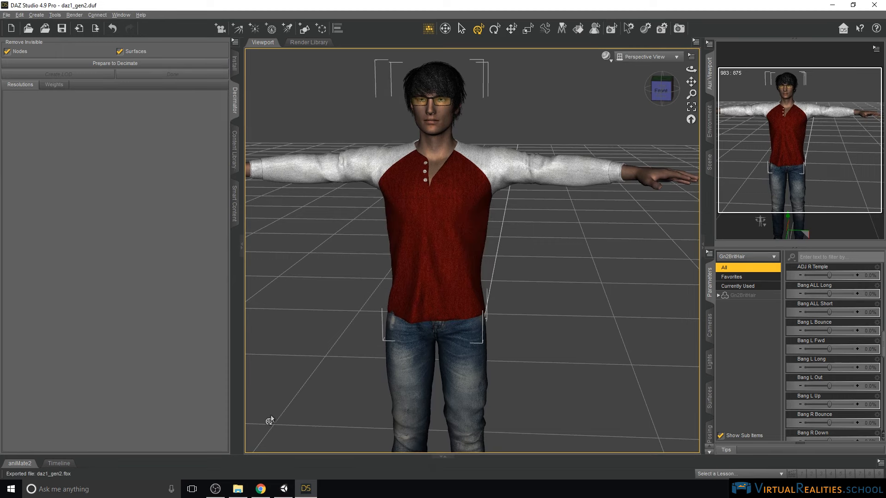
Step: Switch to Unity and add the daz1_gen2 model from the Characters folder to the daz scene
left_click(284, 489)
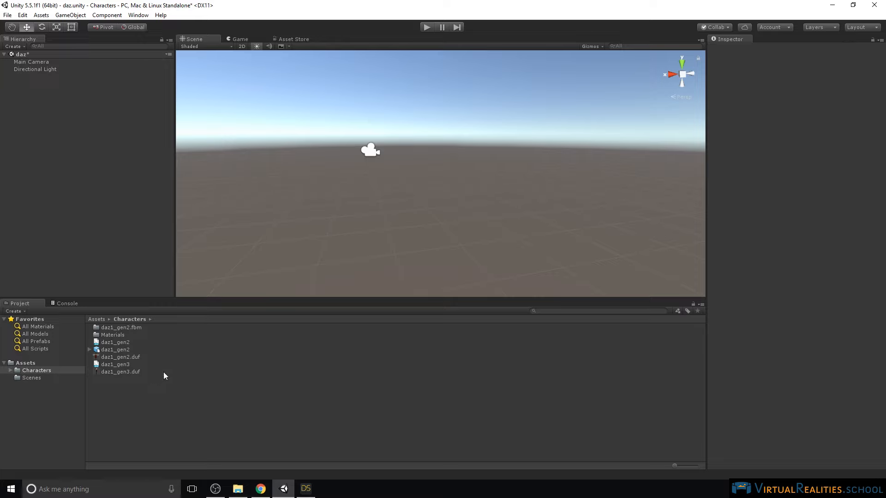
left_click_drag(117, 353, 60, 153)
left_click_drag(50, 93, 50, 94)
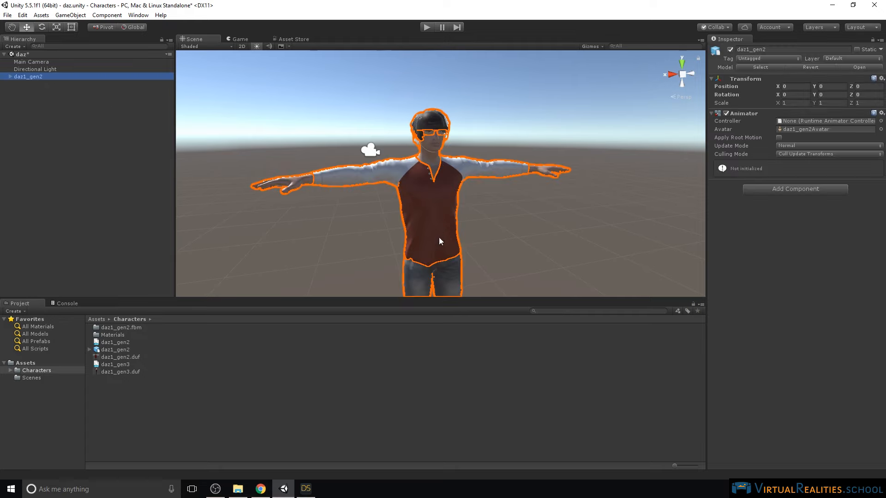
Step: Set the daz1_gen2 model's rig to Humanoid, then save the scene and apply the import settings to configure its avatar
left_click(117, 350)
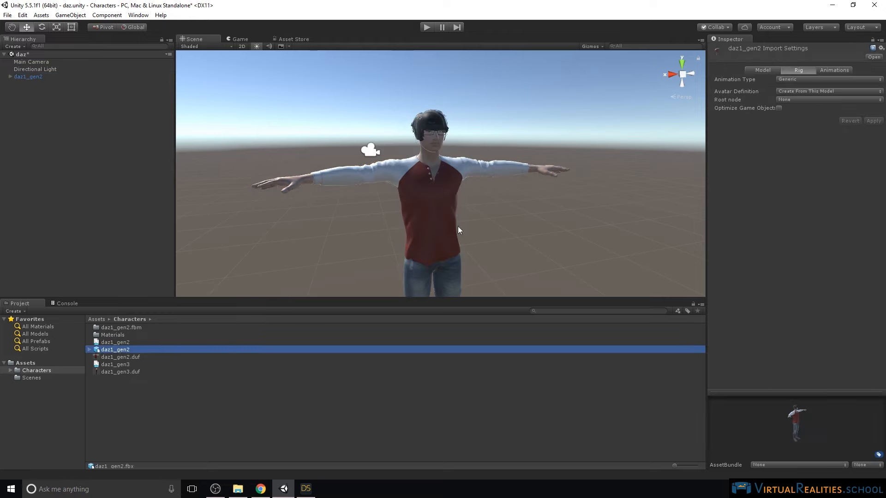
left_click(761, 71)
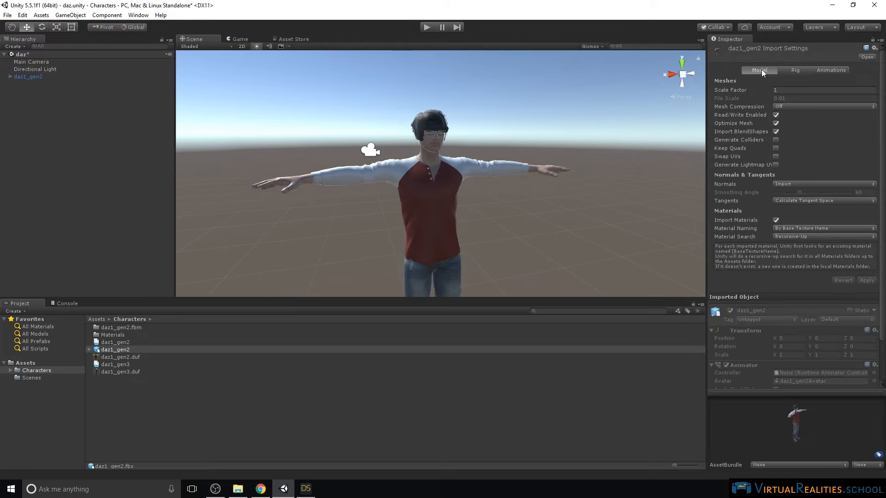
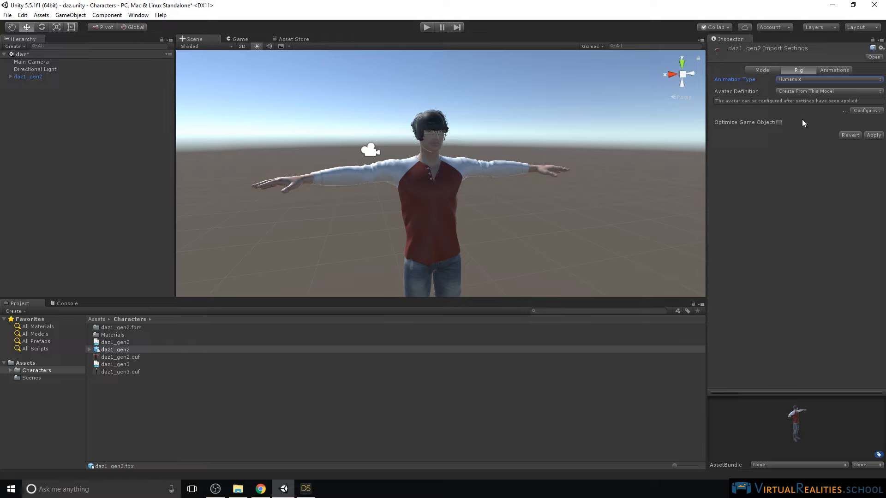
left_click(867, 110)
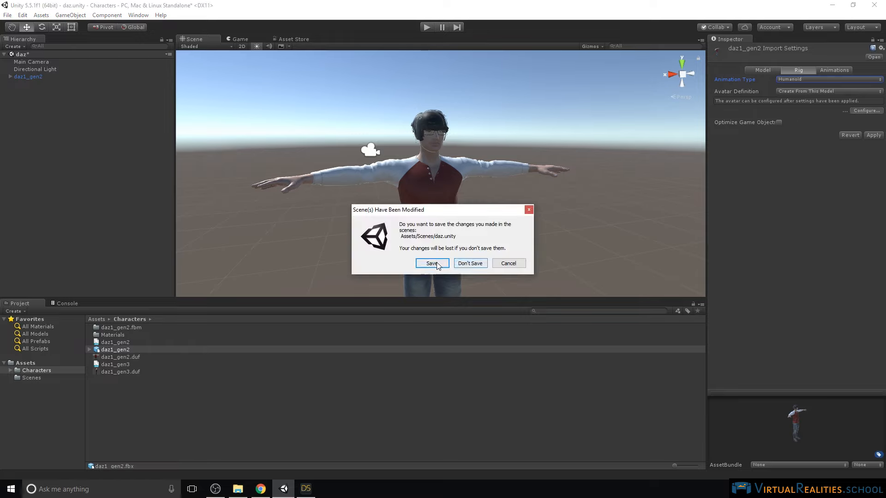
left_click(434, 264)
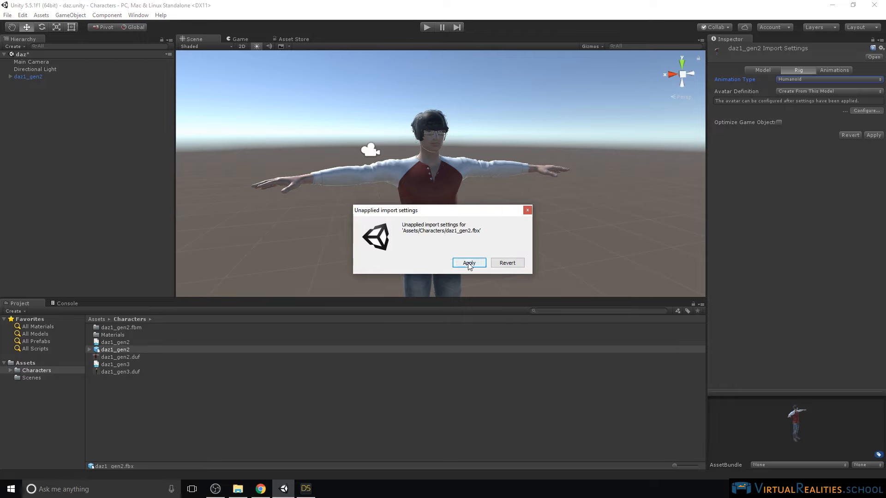
left_click(469, 263)
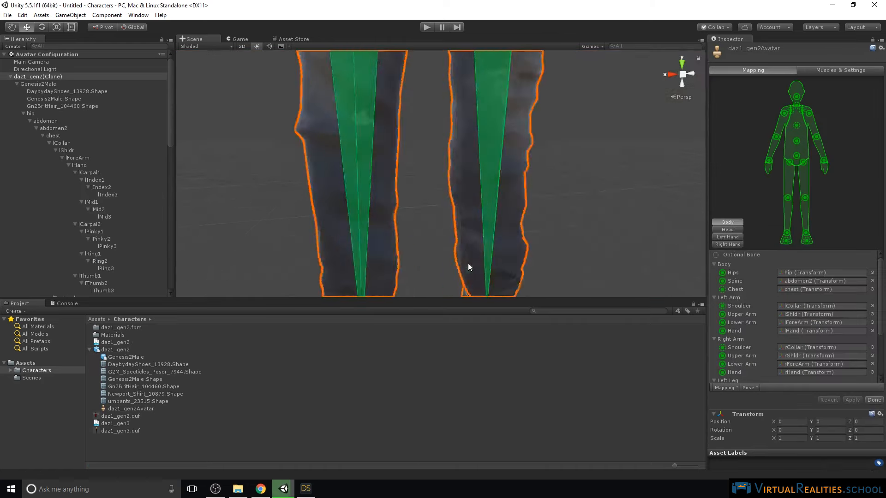
Step: Check the avatar's full-body bone mapping from hips to toes and finish the avatar configuration
middle_click_drag(452, 139, 425, 231)
right_click_drag(467, 196, 444, 203)
middle_click_drag(444, 203, 425, 205)
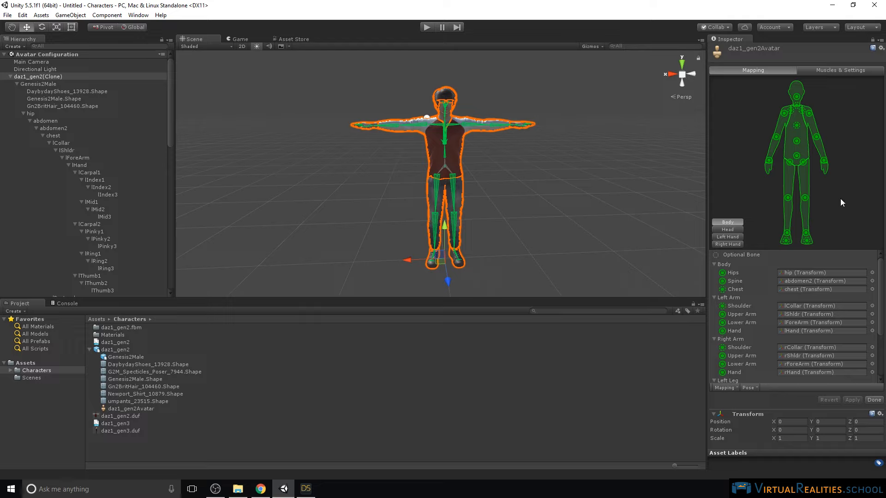
scroll(802, 273, "down", 3)
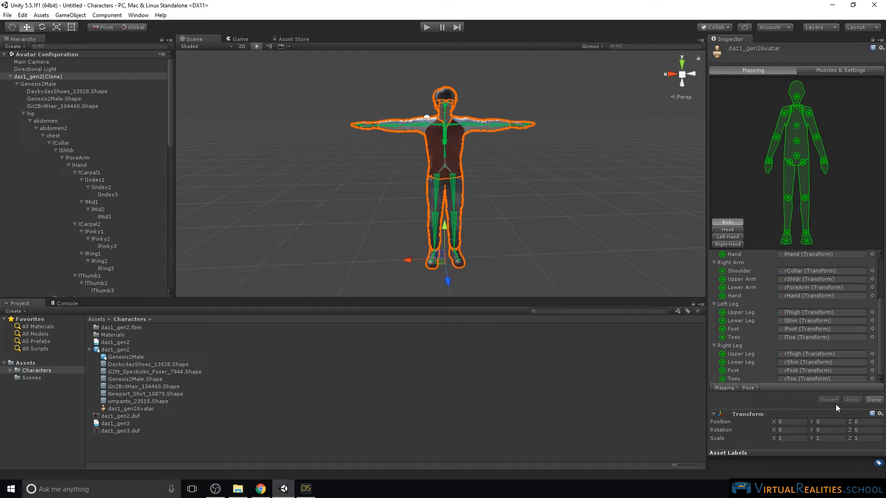
left_click(873, 400)
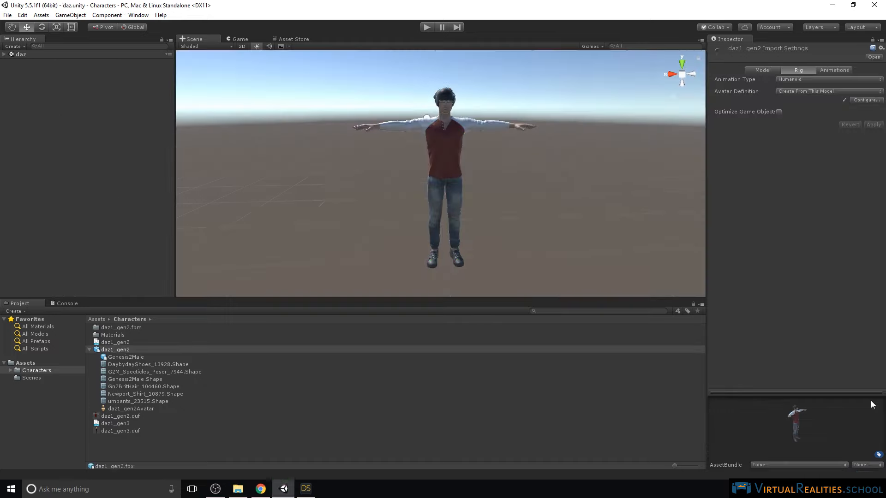
Step: Expand the daz1_gen2 hierarchy through hip, abdomen, chest and neck to the head, and select the G2M_Specticles_Poser_7944 glasses
left_click(4, 54)
left_click(11, 76)
left_click(19, 76)
left_click(17, 84)
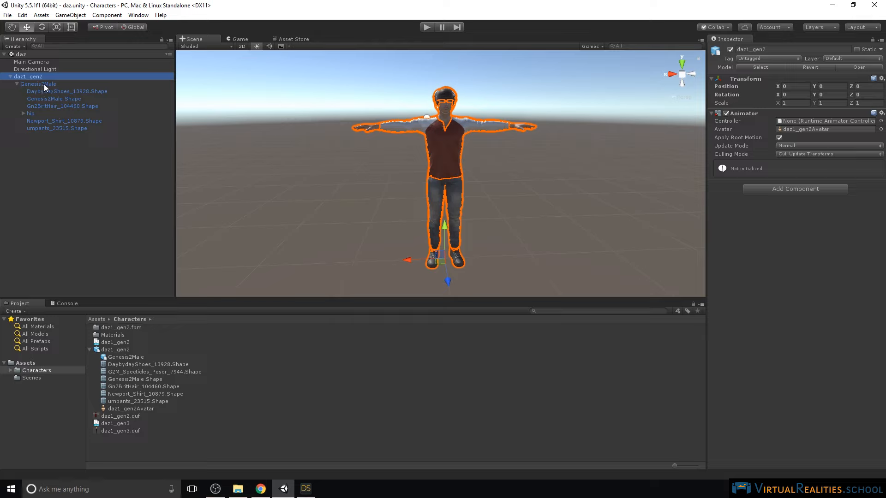
left_click(22, 113)
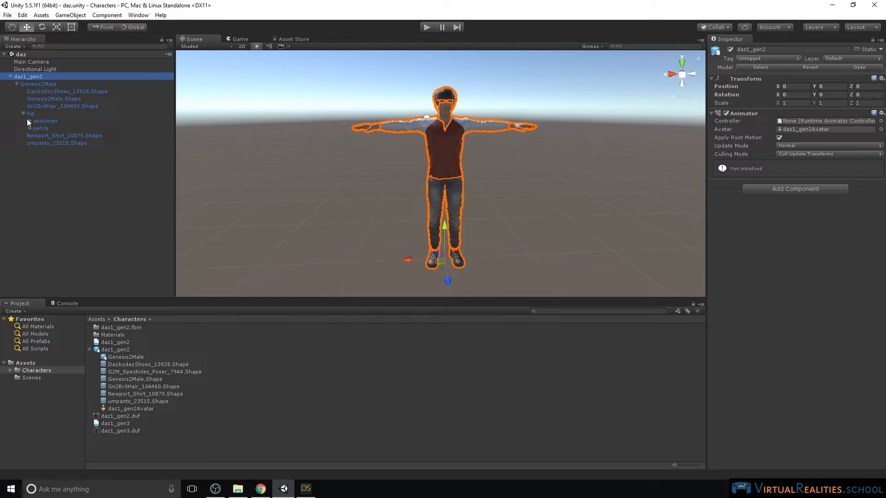
left_click(30, 120)
left_click(36, 129)
left_click(42, 135)
left_click(48, 158)
left_click(56, 164)
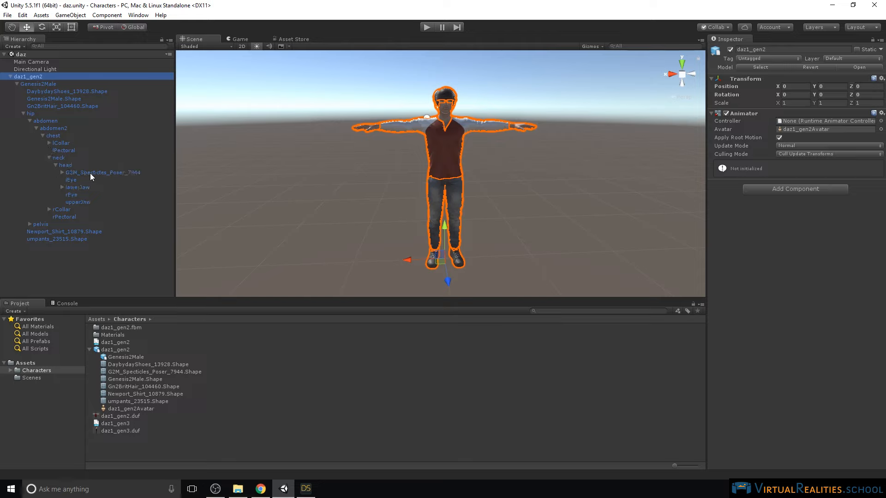
left_click(106, 173)
Step: Examine the selected glasses, face and hair up close from the side and the front
right_click_drag(471, 120, 584, 126)
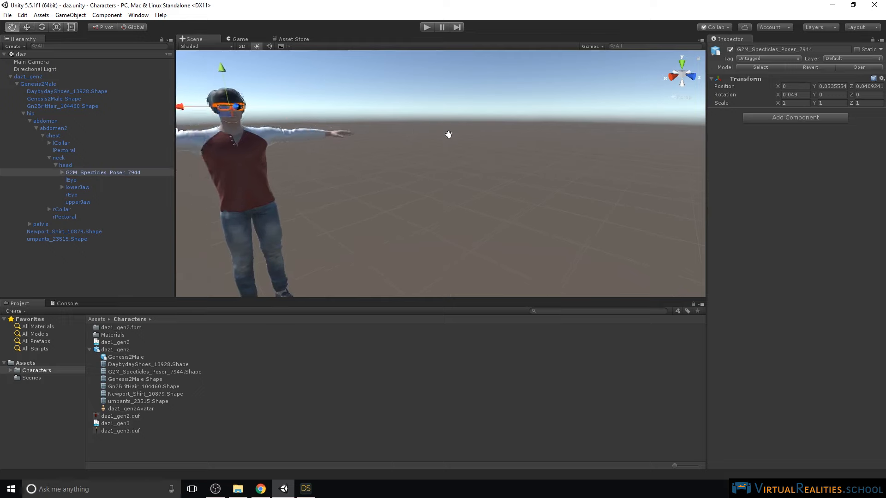
middle_click_drag(447, 135, 547, 152)
scroll(452, 139, "up", 4)
scroll(452, 140, "up", 5)
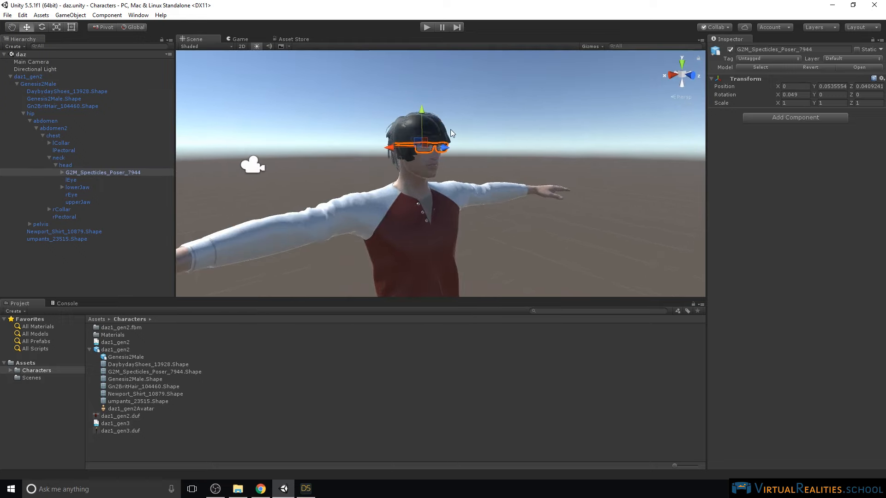
scroll(461, 137, "up", 3)
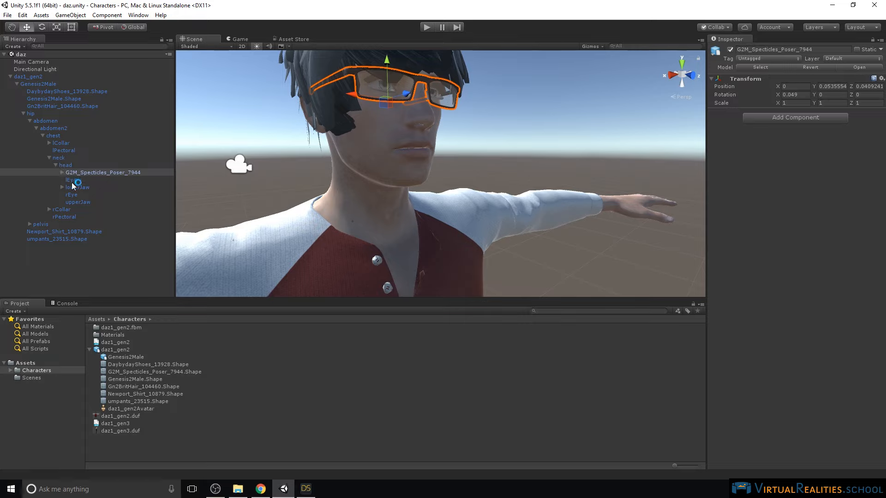
left_click_drag(436, 136, 400, 161, "alt")
middle_click_drag(400, 161, 382, 175)
left_click_drag(450, 159, 404, 161, "alt")
middle_click_drag(363, 146, 359, 168)
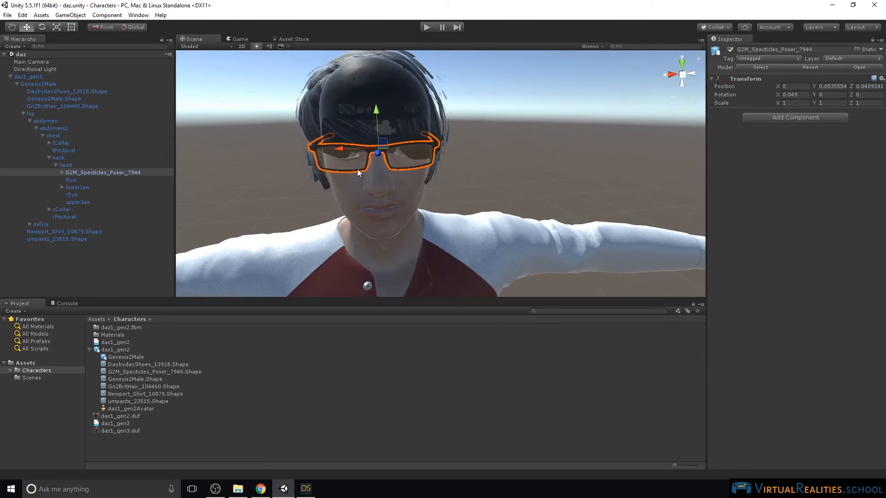
left_click_drag(318, 155, 390, 162, "alt")
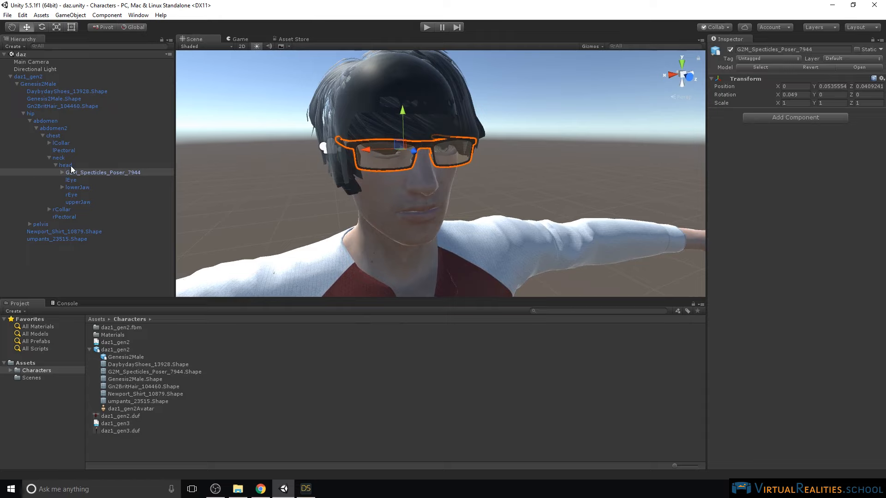
double_click(99, 172)
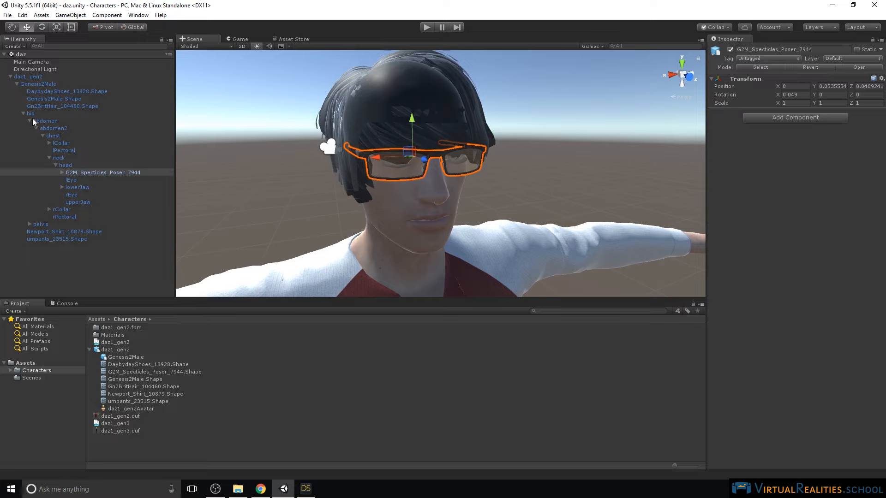
Step: Collapse the hip bones, view the whole character, and inspect the Genesis2Male.Shape and umpants_23515.Shape meshes
left_click(24, 114)
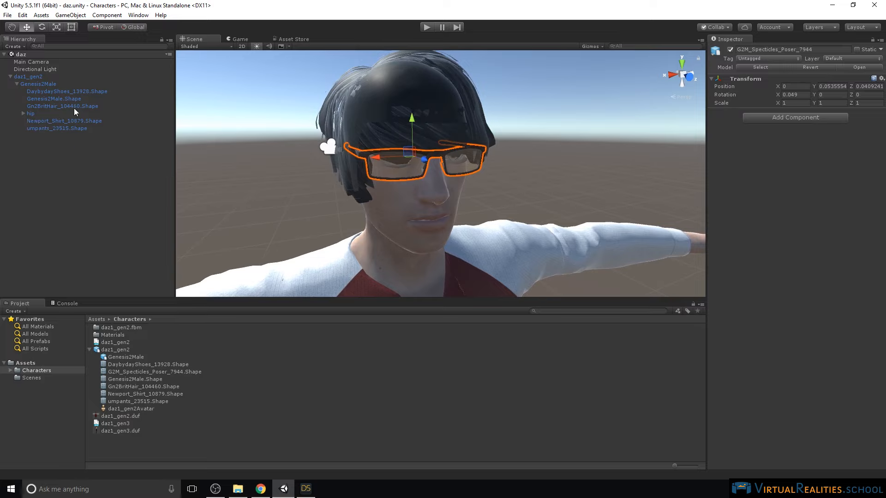
middle_click_drag(371, 158, 364, 144)
right_click_drag(363, 144, 310, 173)
scroll(309, 173, "down", 3)
middle_click_drag(425, 215, 405, 145)
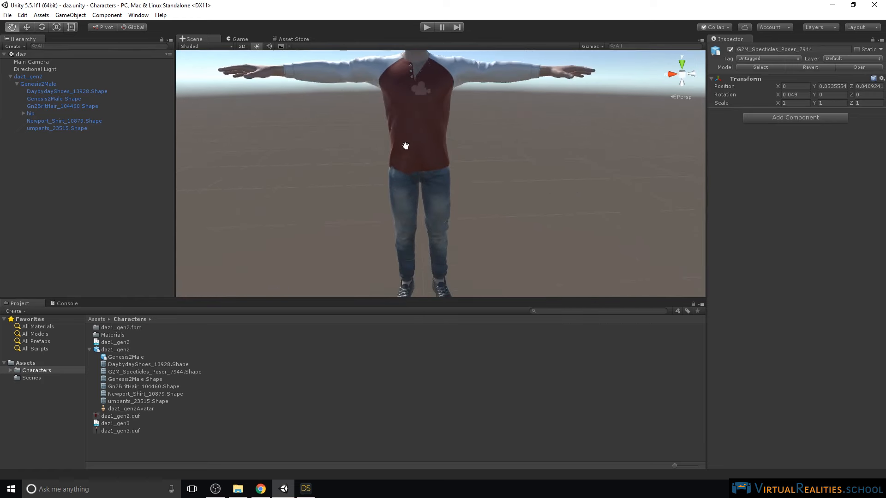
right_click_drag(406, 145, 412, 126)
left_click(44, 99)
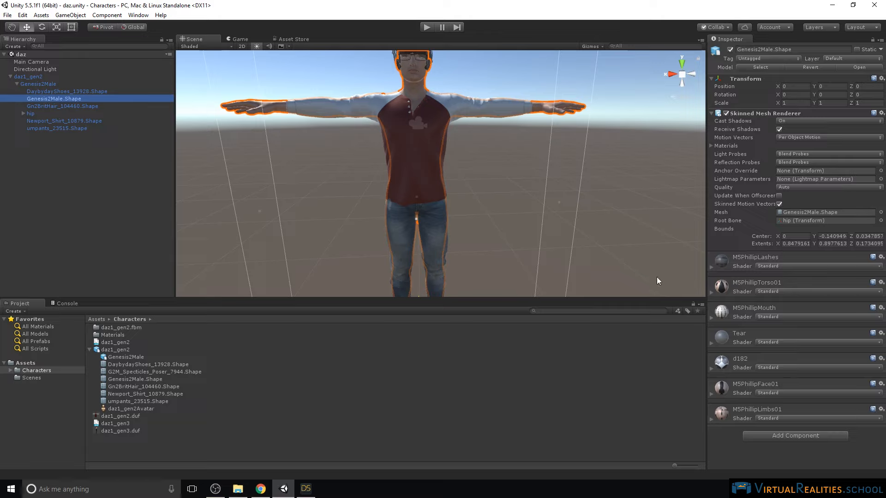
left_click(69, 129)
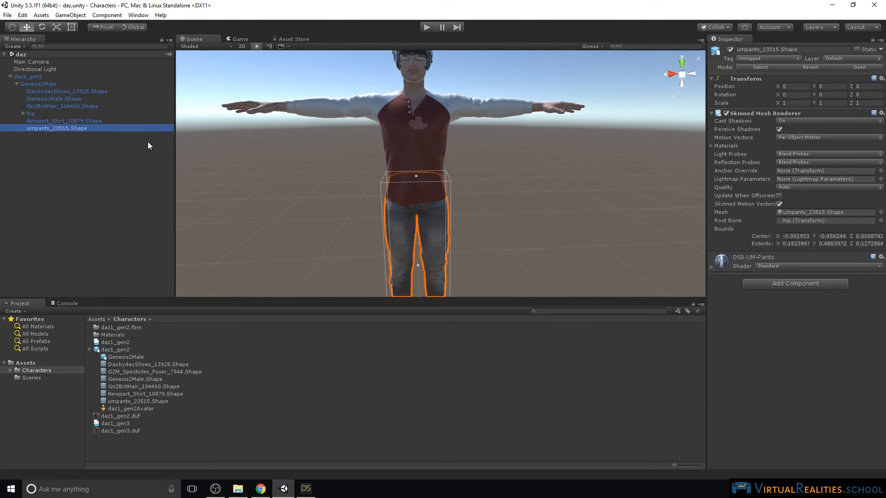
Step: Lower the smoothness of the pants' DSB-UM-Pants material to about 0.043 and check the denim up close
left_click(711, 268)
scroll(756, 296, "down", 2)
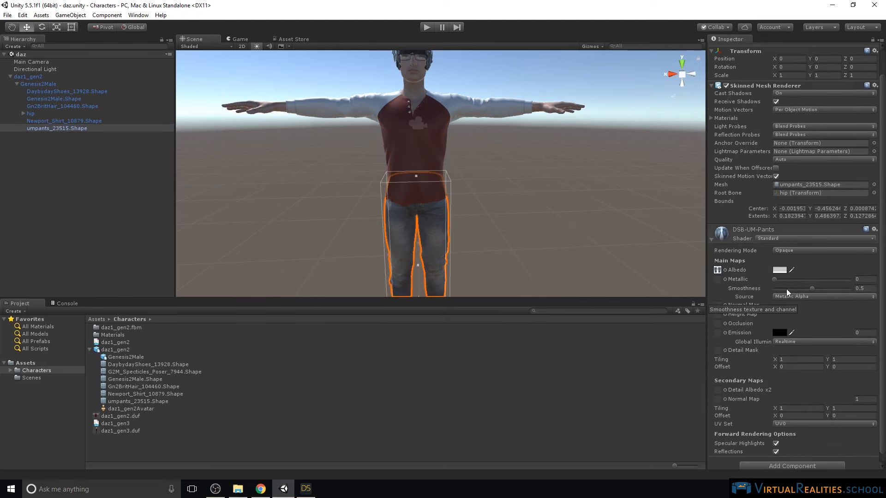
left_click_drag(815, 292, 777, 292)
middle_click_drag(501, 214, 510, 144)
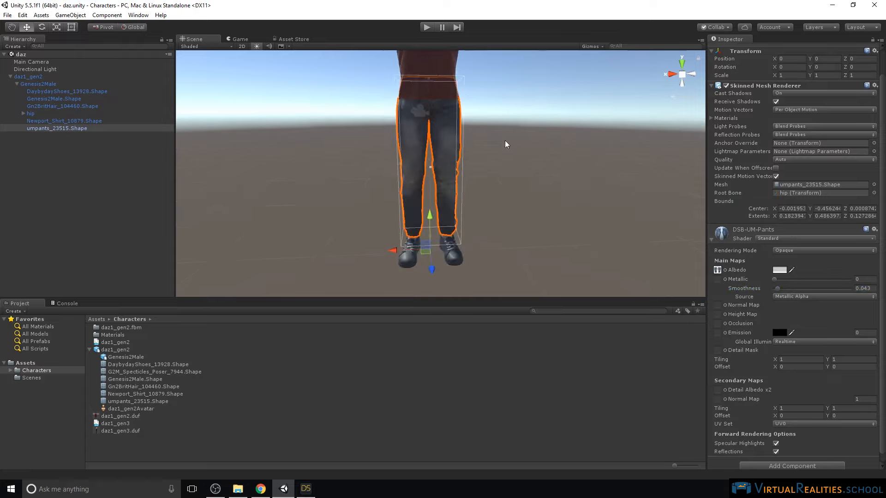
scroll(482, 148, "up", 5)
right_click_drag(447, 174, 469, 164)
middle_click_drag(469, 164, 504, 194)
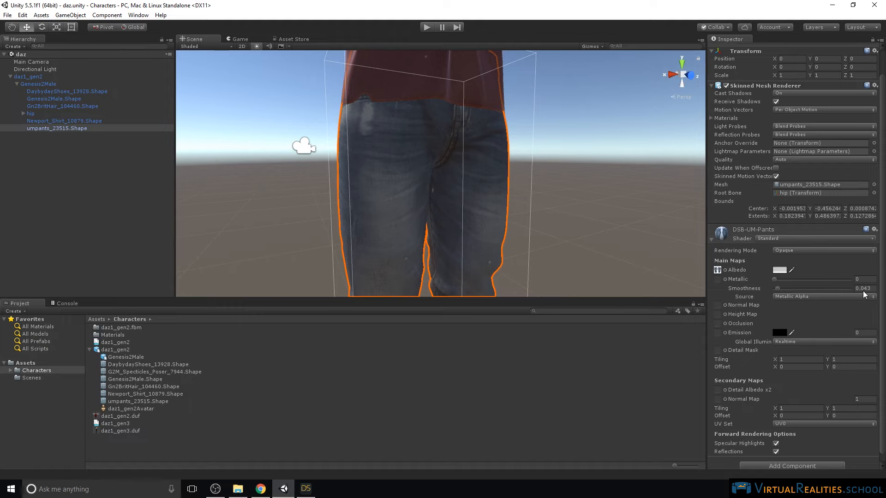
Step: Select the Newport shirt mesh and lower the smoothness of its sNewportShirt03 material to about 0.061
middle_click_drag(553, 183, 455, 172)
left_click(422, 156)
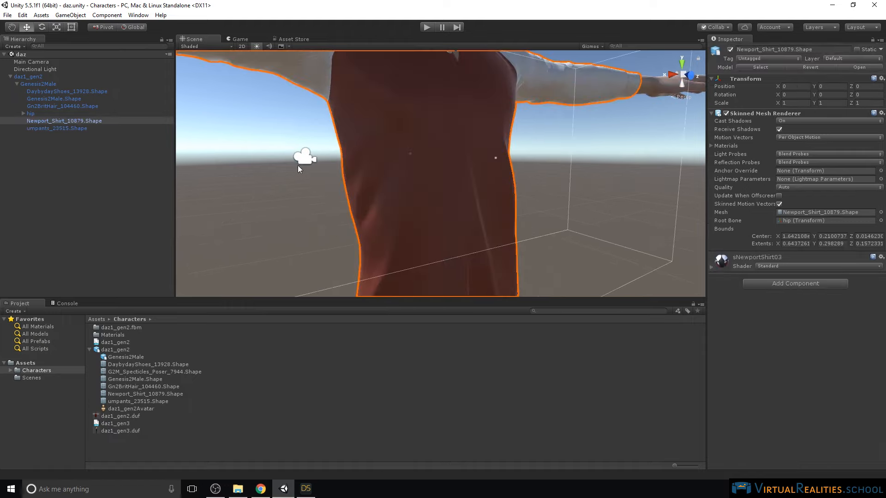
left_click(710, 267)
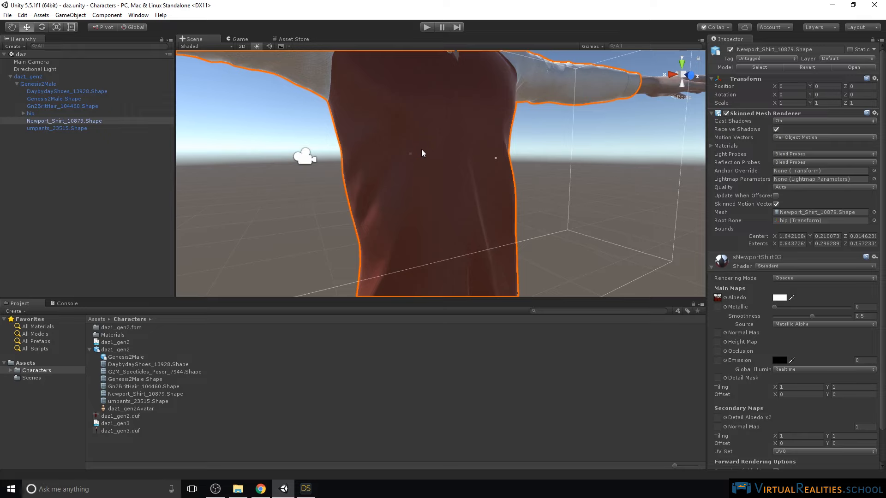
mouse_move(505, 188)
left_mouse_down("alt")
mouse_move(406, 140)
mouse_move(552, 206)
mouse_move(555, 226)
mouse_move(567, 233)
left_mouse_up("alt")
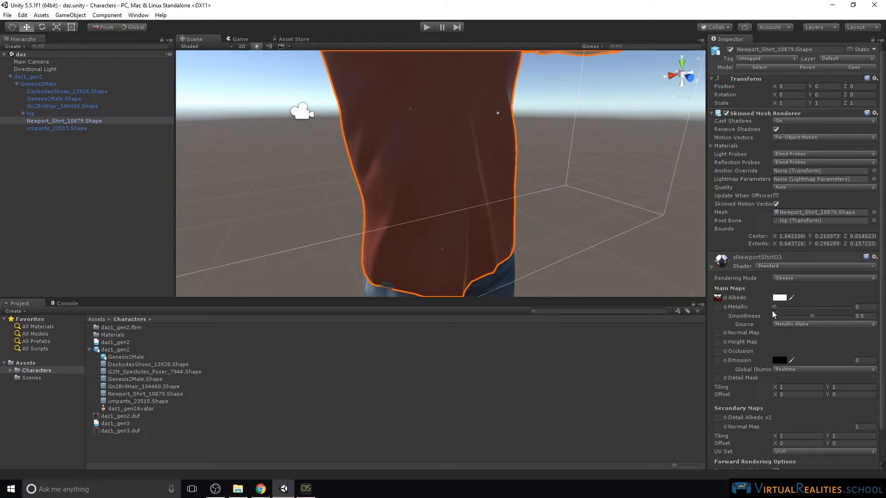
left_click_drag(814, 318, 779, 322)
middle_click_drag(478, 172, 475, 214)
key("w")
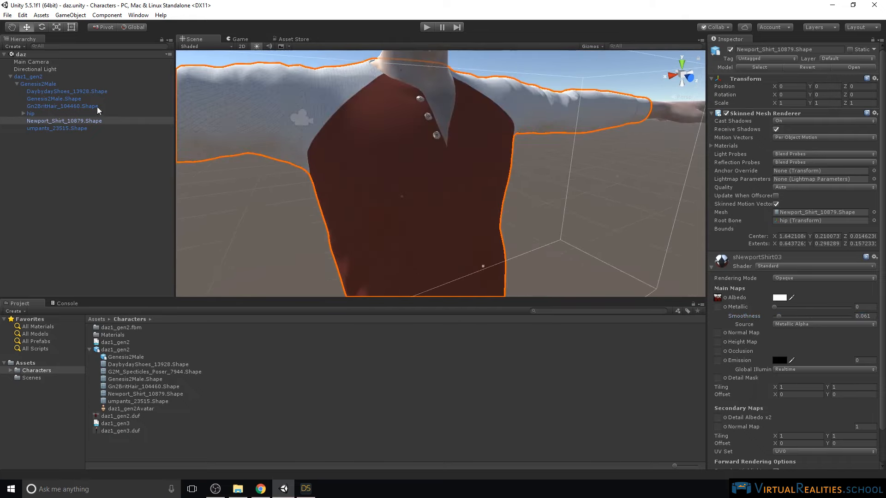
Step: Select the DaybydayShoes_13928.Shape mesh and set the smoothness of its Rings material to about 0.458
left_click(65, 100)
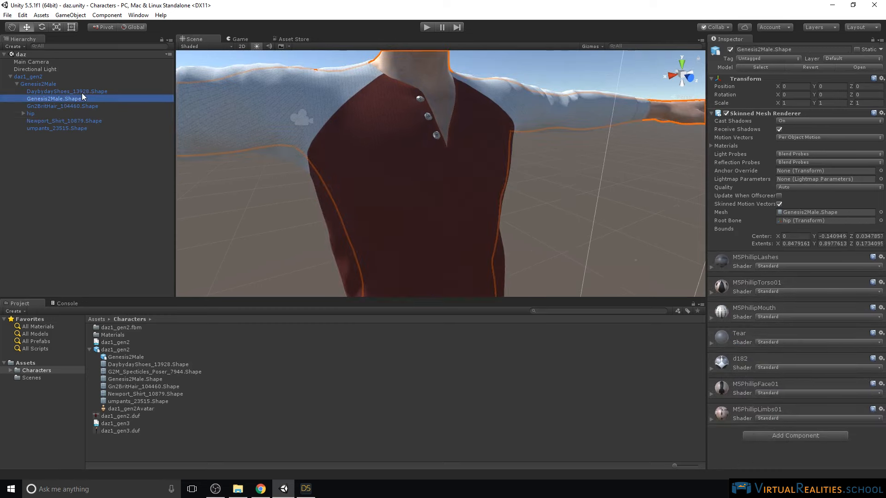
left_click(82, 93)
middle_click_drag(595, 286, 567, 83)
middle_click_drag(483, 253, 468, 81)
left_click(711, 292)
left_click_drag(812, 344, 801, 319)
left_click(711, 268)
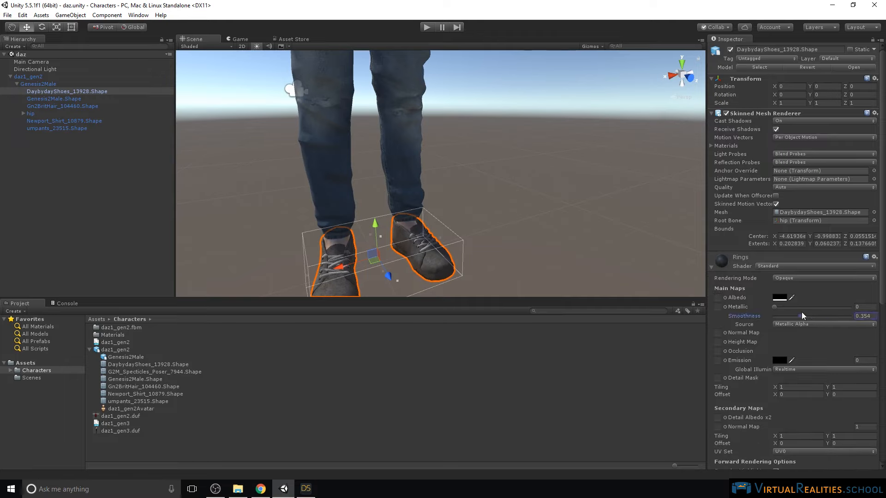
scroll(397, 227, "up", 5)
scroll(397, 228, "up", 10)
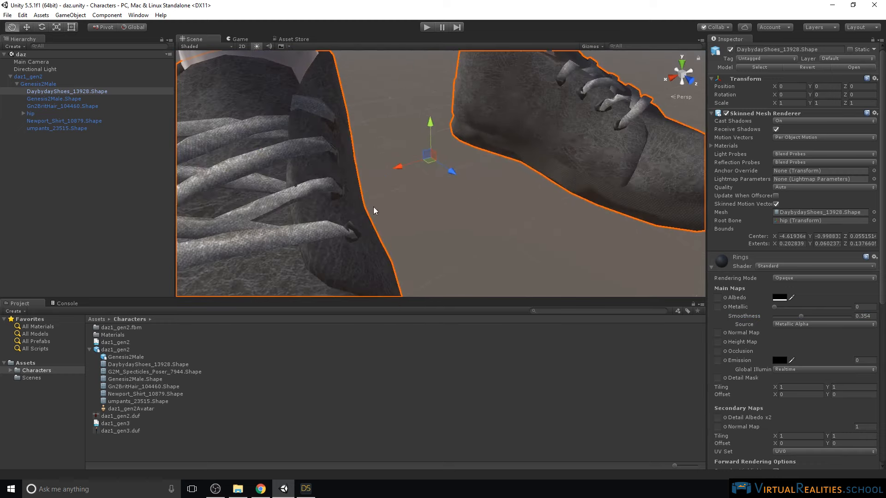
scroll(323, 192, "down", 15)
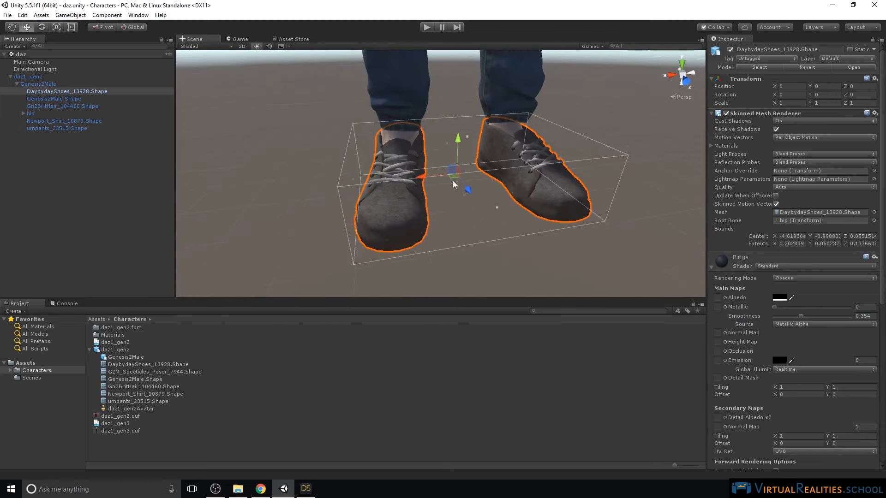
left_click(802, 318)
left_click_drag(802, 318, 809, 318)
Step: Select the Genesis2Male.Shape body mesh and lower the smoothness of its M5PhillipLimbs01 material to about 0.056
middle_click_drag(484, 110, 476, 181)
scroll(476, 181, "down", 6)
scroll(477, 182, "down", 3)
right_click_drag(476, 182, 480, 112)
middle_click_drag(480, 112, 481, 174)
scroll(480, 174, "up", 3)
mouse_move(485, 206)
middle_mouse_down()
mouse_move(491, 181)
mouse_move(491, 199)
middle_mouse_up()
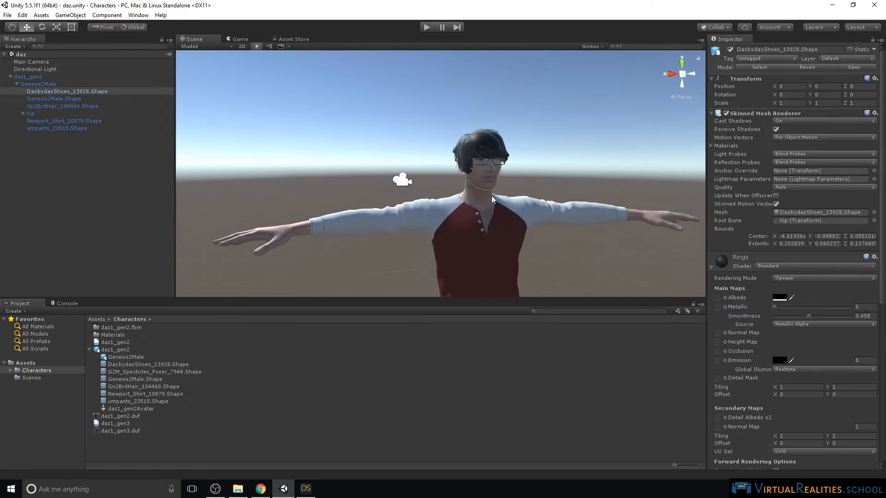
left_click(275, 234)
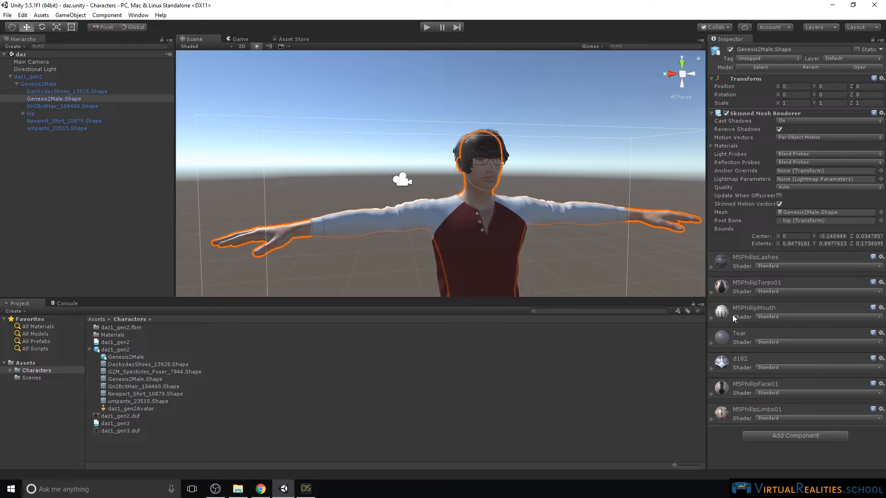
left_click(711, 420)
scroll(738, 407, "down", 4)
left_click_drag(790, 360, 779, 360)
Step: Lower the body's skin smoothness to about 0.037 on the M5PhillipFace01 material and about 0.031 on M5PhillipTorso01
left_click(711, 283)
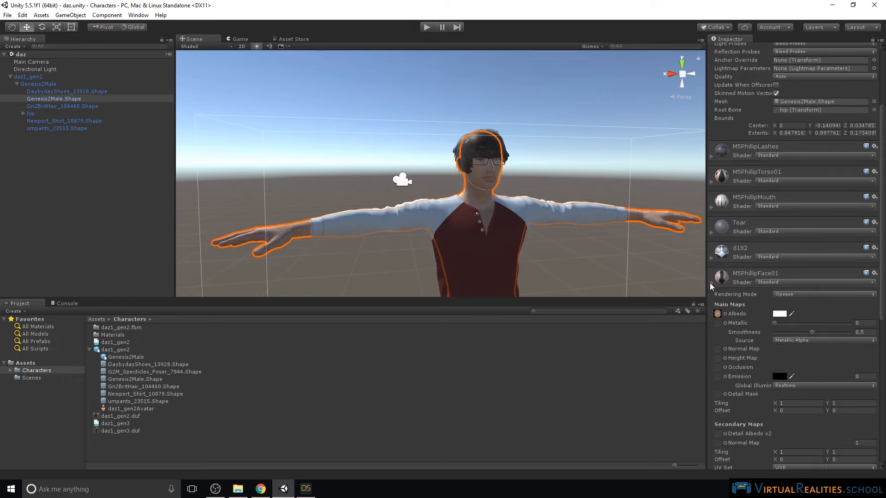
left_click_drag(805, 332, 777, 336)
left_click(711, 182)
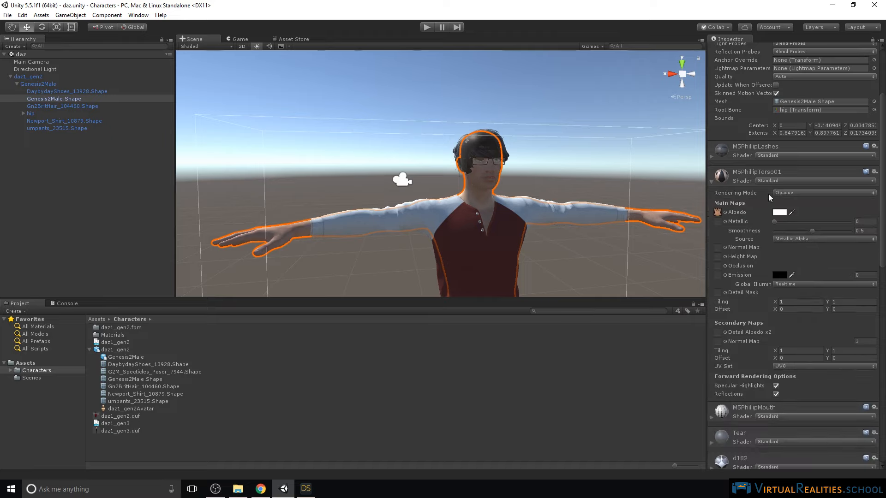
left_click_drag(800, 236, 778, 234)
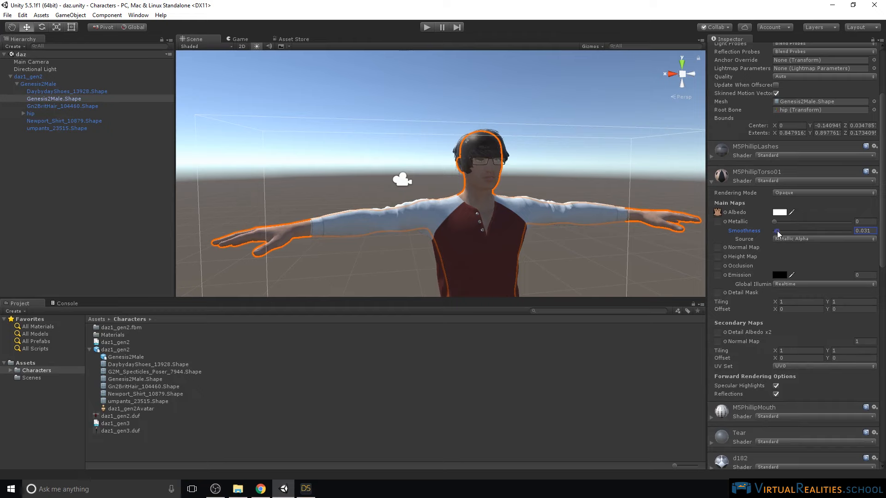
left_click(711, 182)
left_click(711, 284)
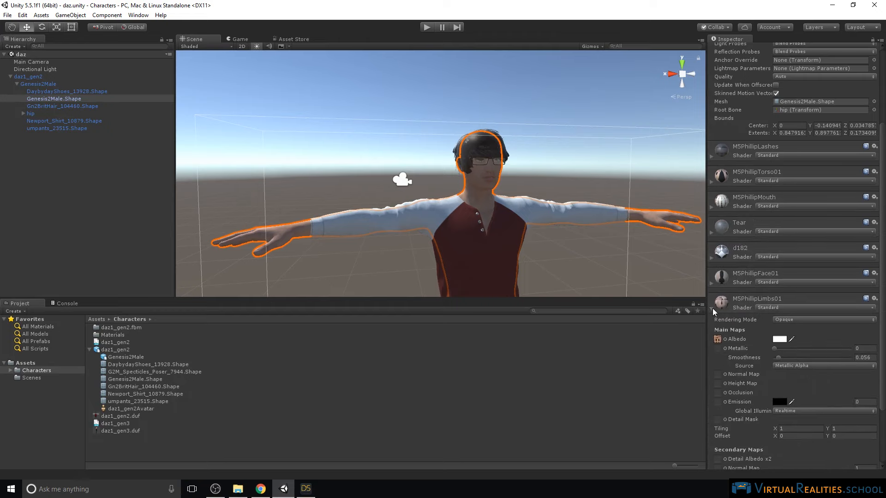
Step: Examine the character's head up close from the side and front, including the hair, glasses and eyelashes
scroll(733, 170, "up", 5)
scroll(535, 160, "up", 6)
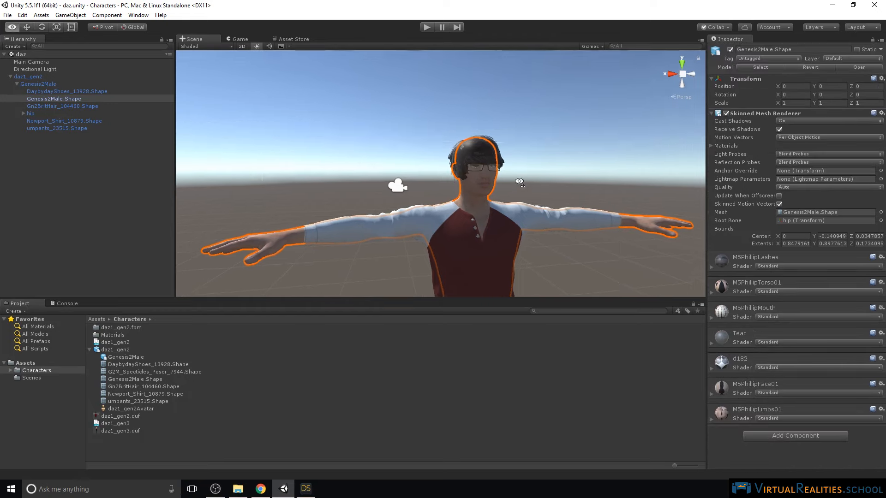
scroll(512, 173, "up", 5)
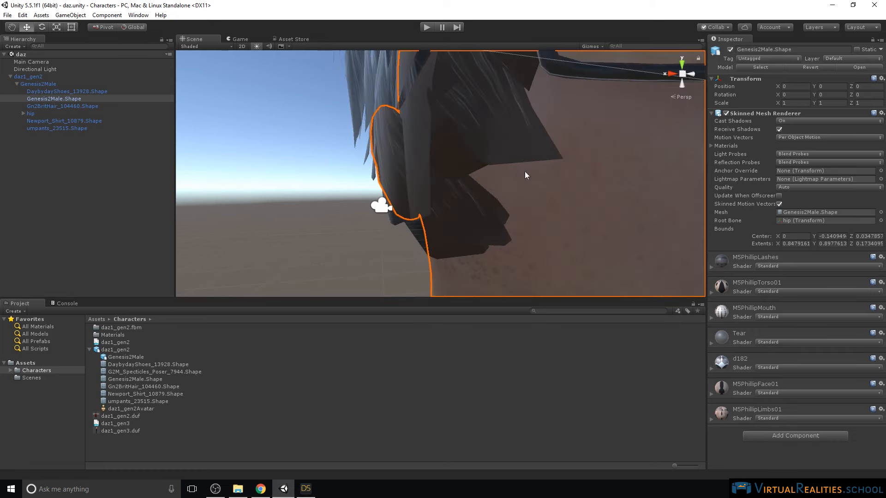
right_click_drag(512, 172, 607, 158)
scroll(607, 158, "down", 5)
middle_click_drag(558, 153, 508, 150)
right_click_drag(508, 150, 364, 131)
middle_click_drag(364, 131, 335, 128)
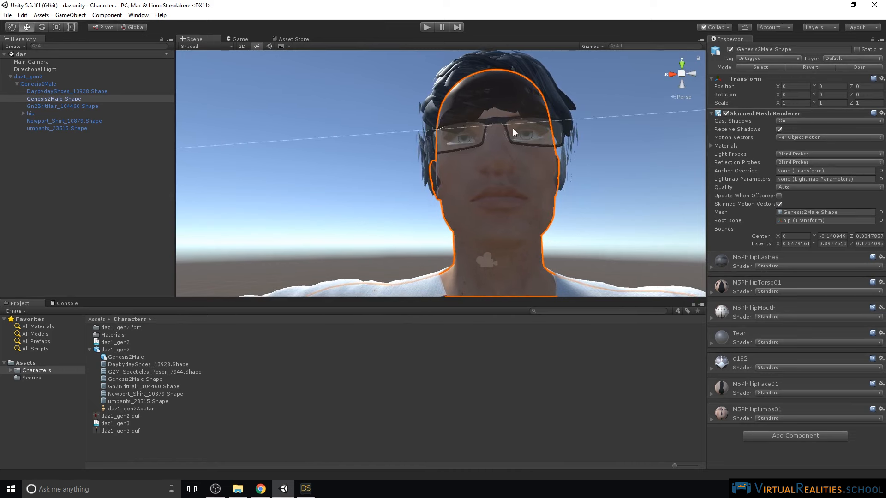
Step: Locate the albedo texture of the M5PhillipLashes material in the project and inspect its import settings
left_click(710, 268)
left_click(717, 299)
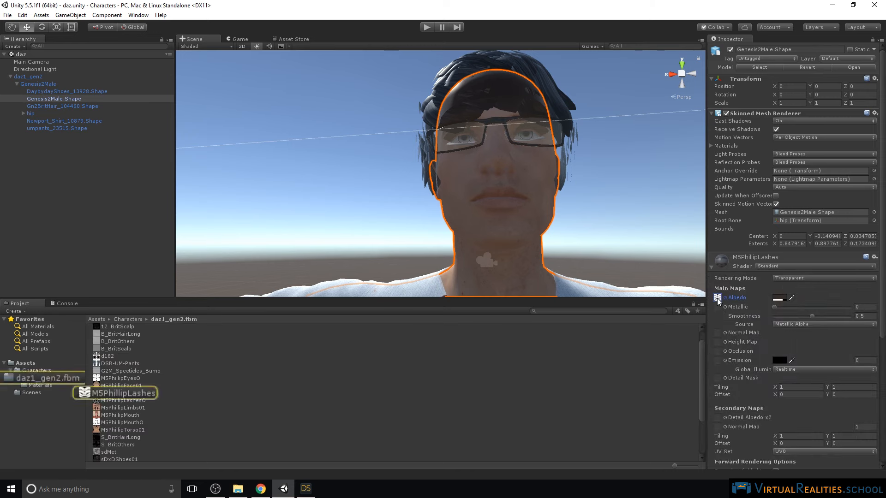
left_click(121, 394)
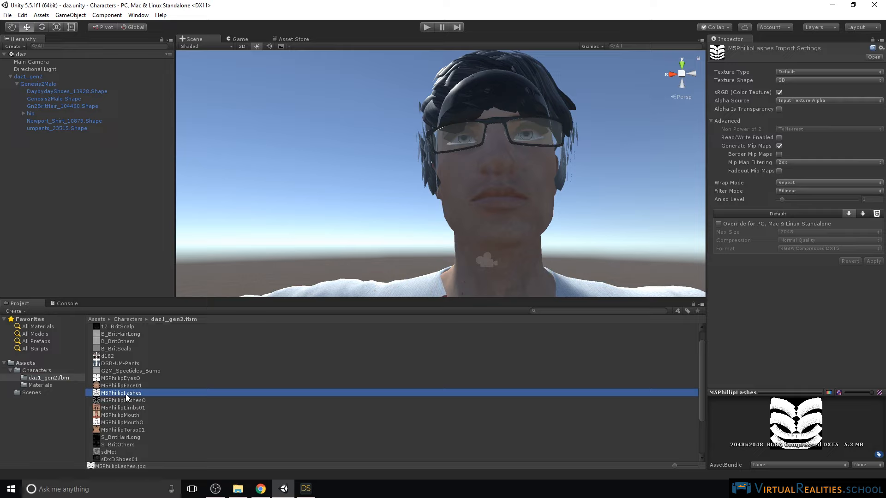
Step: Set the M5PhillipLashesO texture's alpha source to From Gray Scale, enable Alpha Is Transparency, and apply the import settings
left_click(123, 401)
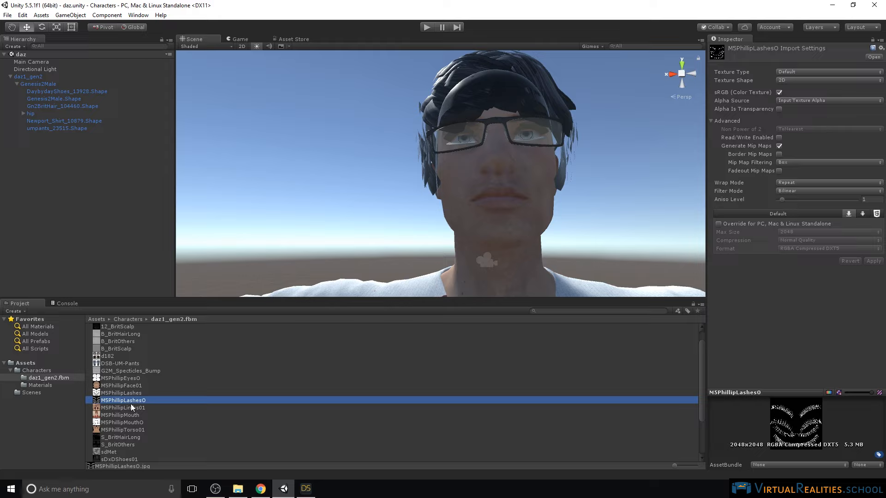
left_click(808, 101)
left_click(809, 131)
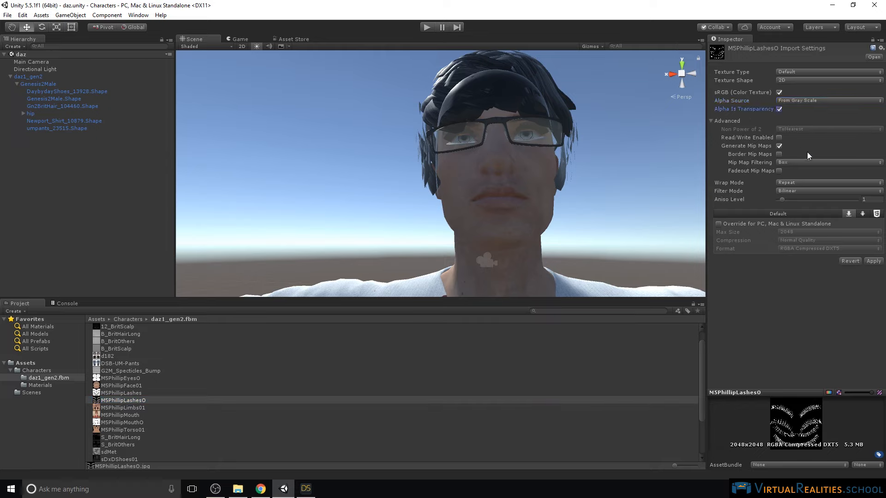
left_click(873, 261)
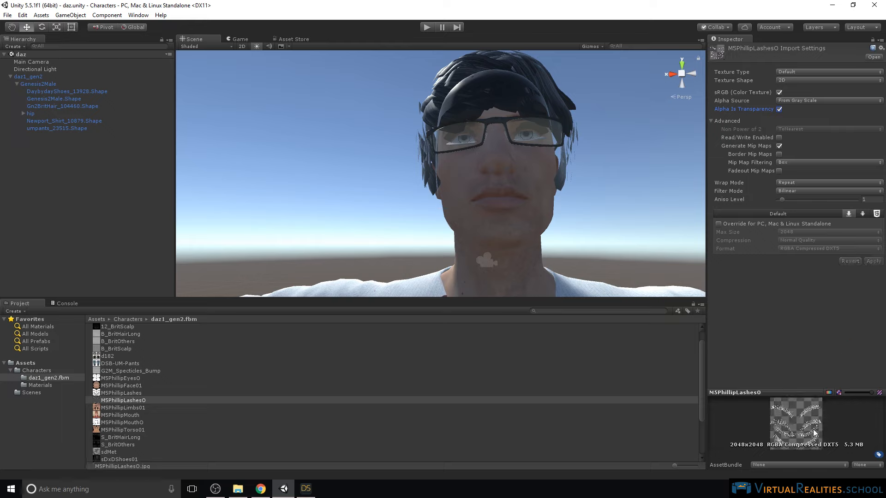
Step: Assign the M5PhillipLashesO texture as the albedo map of the body's M5PhillipLashes material and check the eye from the side
left_click(465, 173)
left_click_drag(123, 403, 719, 300)
right_click_drag(524, 146, 402, 165)
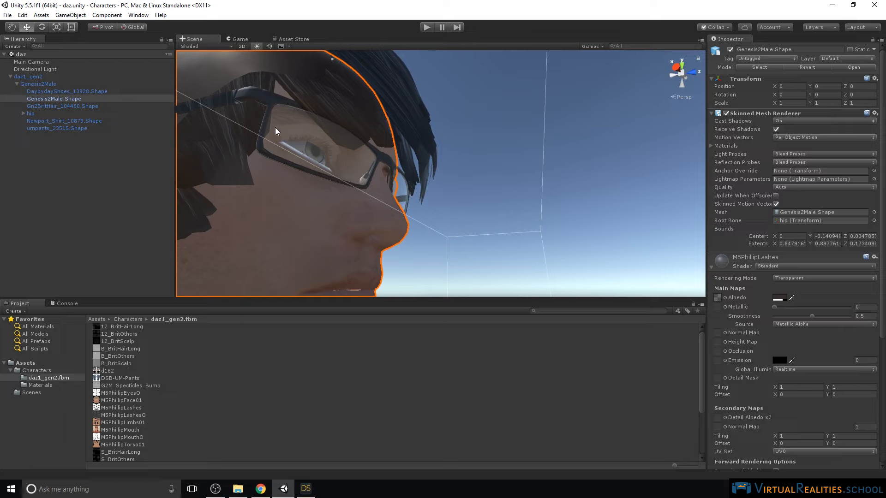
Step: Change the rendering mode of the M5PhillipLashes material to Fade and collapse its settings
left_click(801, 279)
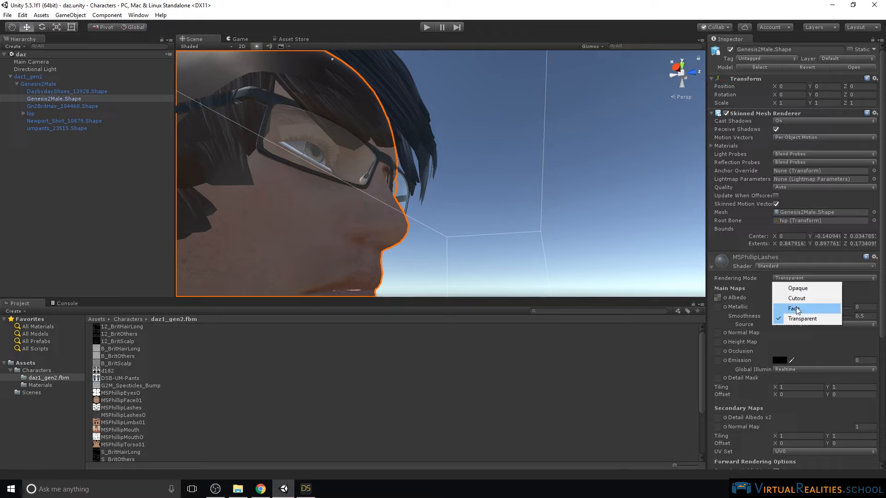
left_click(806, 312)
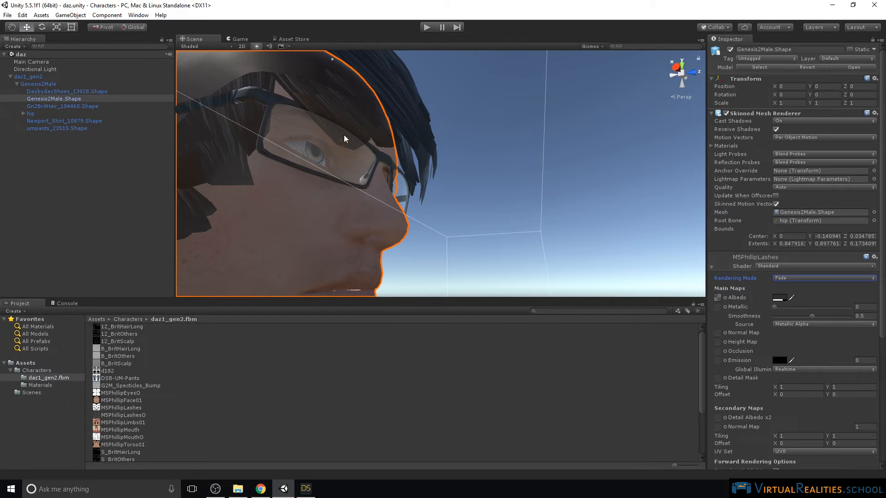
left_click_drag(595, 179, 580, 199, "alt")
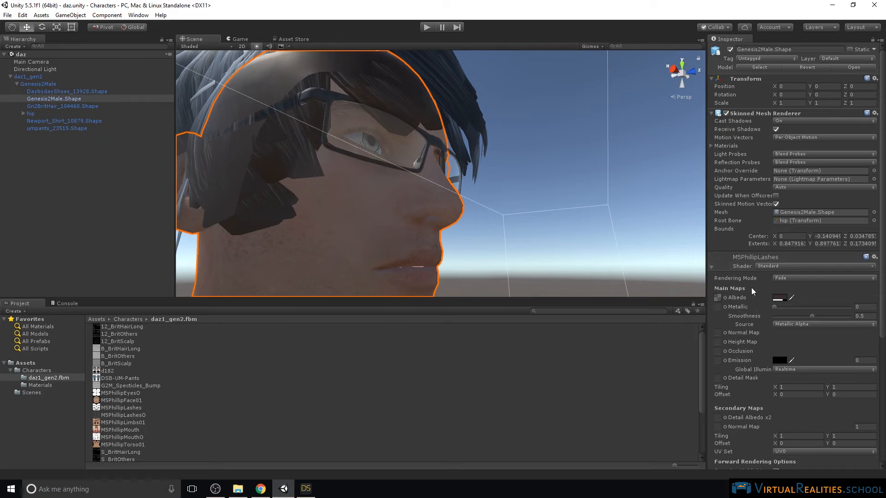
left_click(712, 267)
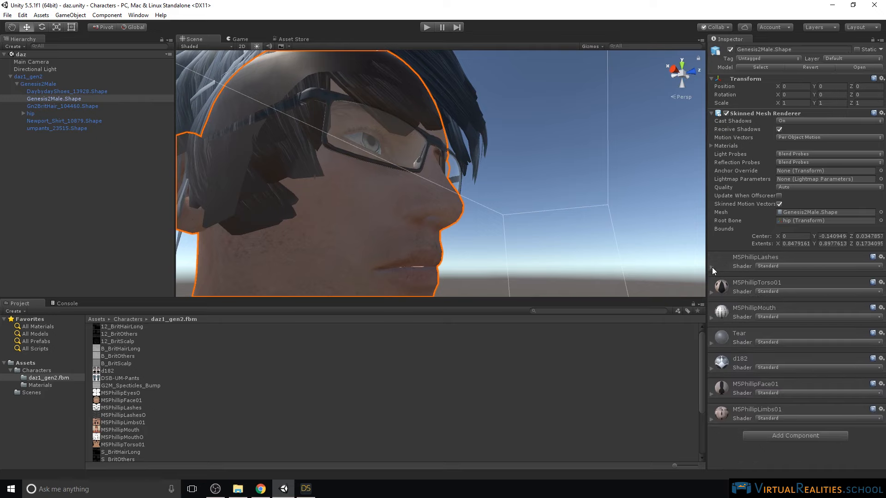
Step: Review the body's skin materials, examining the M5PhillipFace01 map settings against the face up close
right_click_drag(535, 176, 505, 233)
right_click_drag(475, 199, 502, 172)
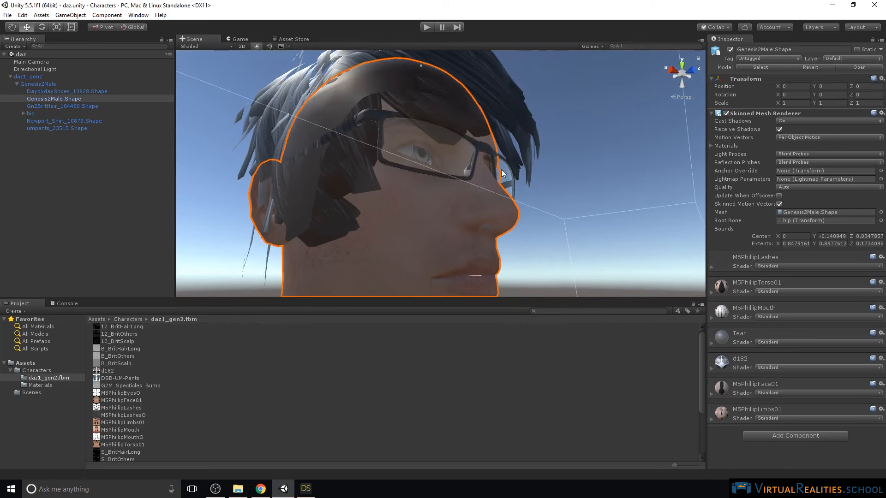
left_click(715, 294)
left_click(715, 294)
left_click(713, 420)
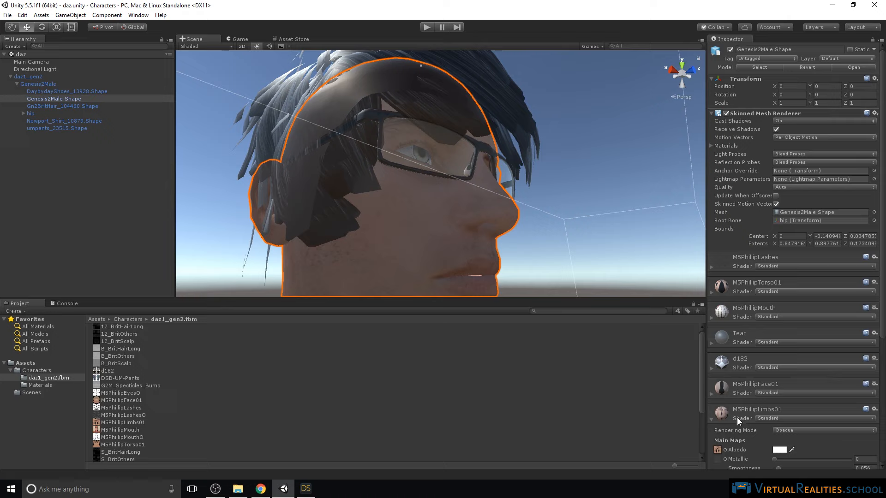
left_click(713, 420)
left_click(712, 395)
scroll(715, 402, "down", 7)
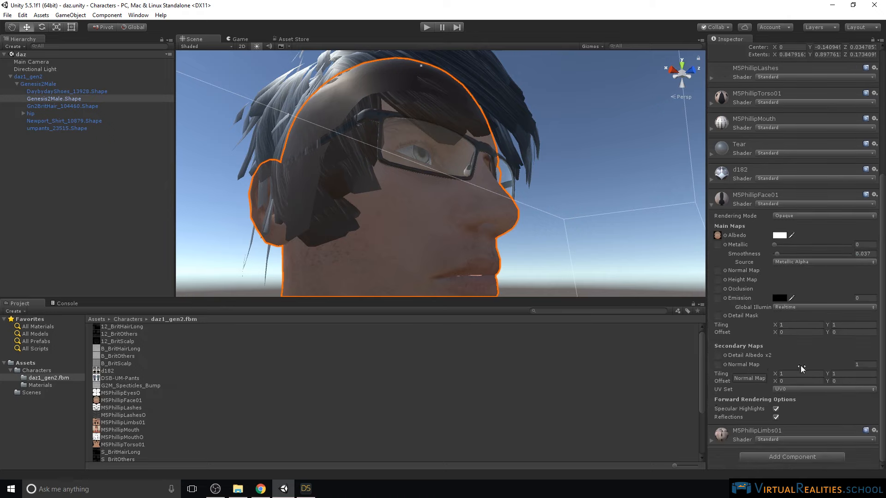
mouse_move(449, 200)
right_mouse_down()
mouse_move(435, 212)
mouse_move(453, 211)
right_mouse_up()
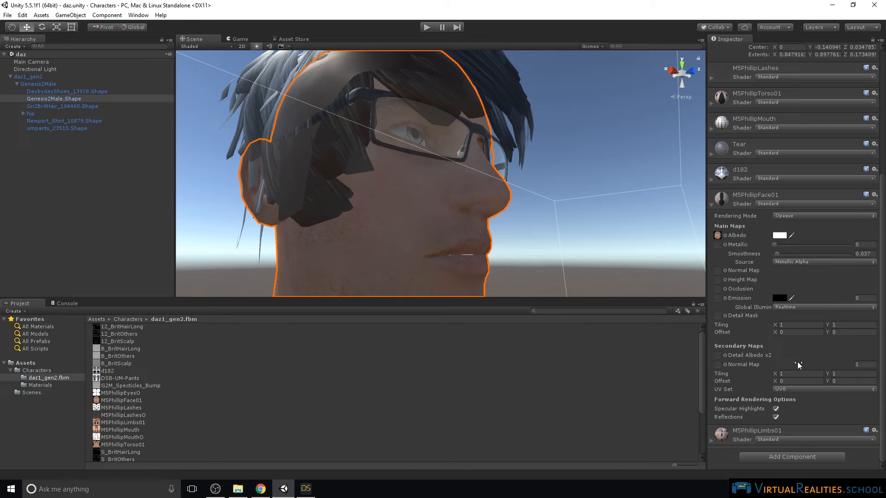
right_click_drag(553, 229, 561, 247)
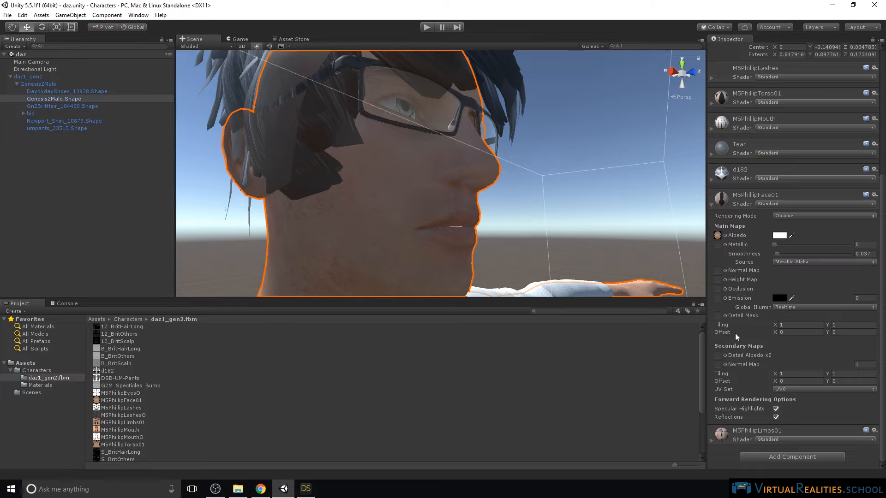
Step: Select the hair mesh on the character's head and examine its 12_BritOthers material settings
right_click_drag(560, 193, 539, 194)
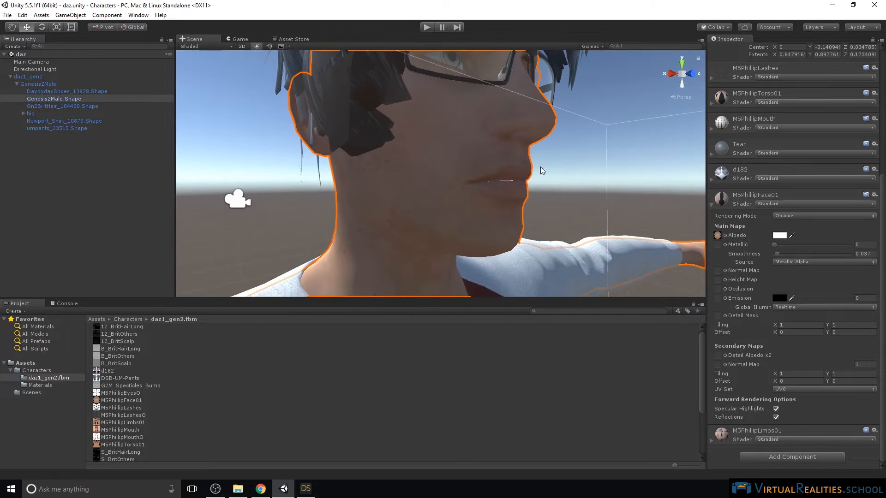
middle_click_drag(543, 161, 531, 178)
scroll(531, 178, "down", 5)
scroll(531, 180, "up", 5)
scroll(531, 180, "down", 5)
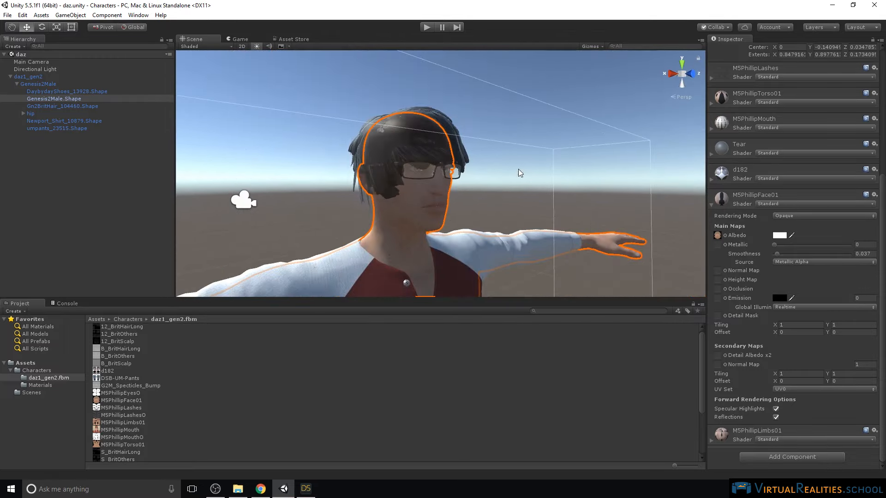
left_click(434, 118)
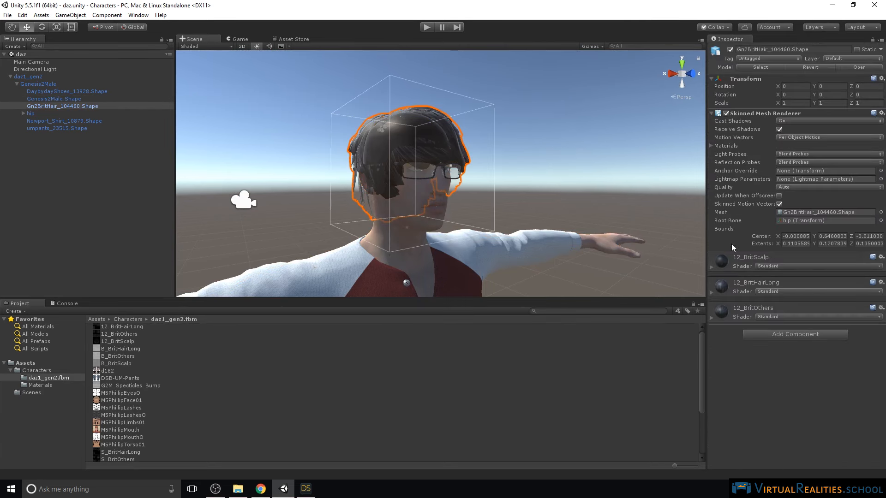
left_click(711, 319)
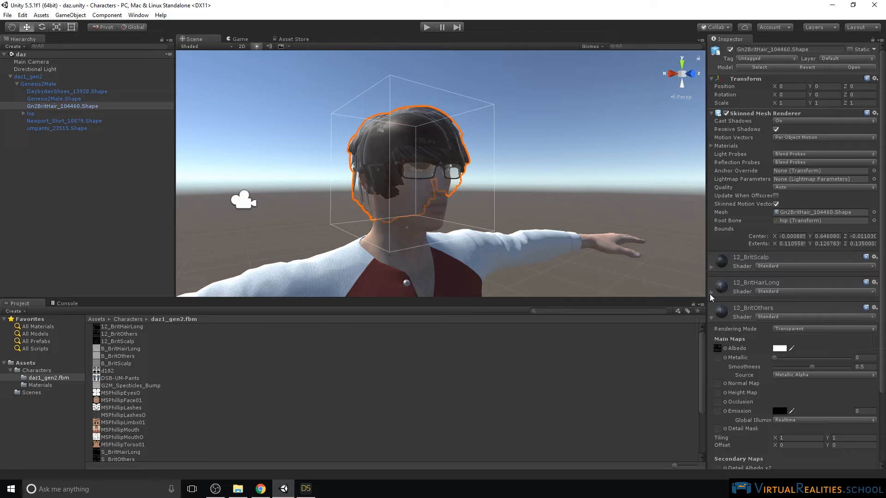
left_click(711, 318)
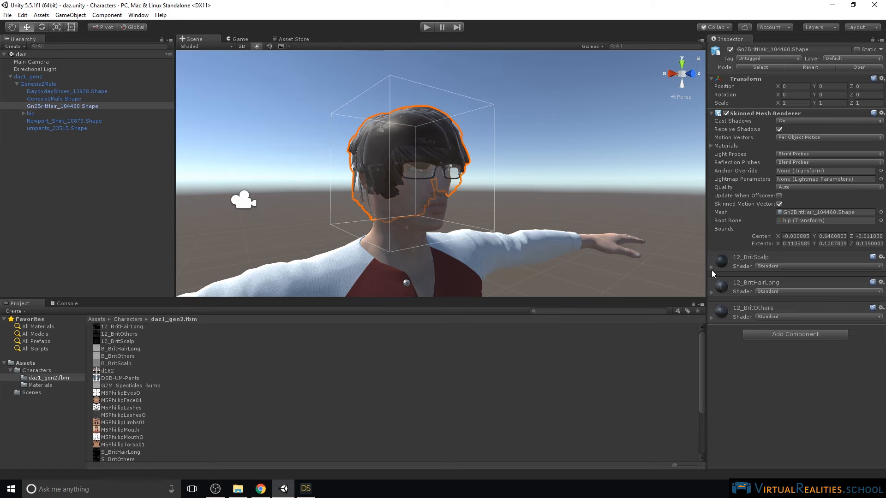
Step: Set the alpha source of T_BritHairLong, T_BritOthers and T_BritScalp to From Gray Scale, enable Alpha Is Transparency, and apply
left_click(135, 371)
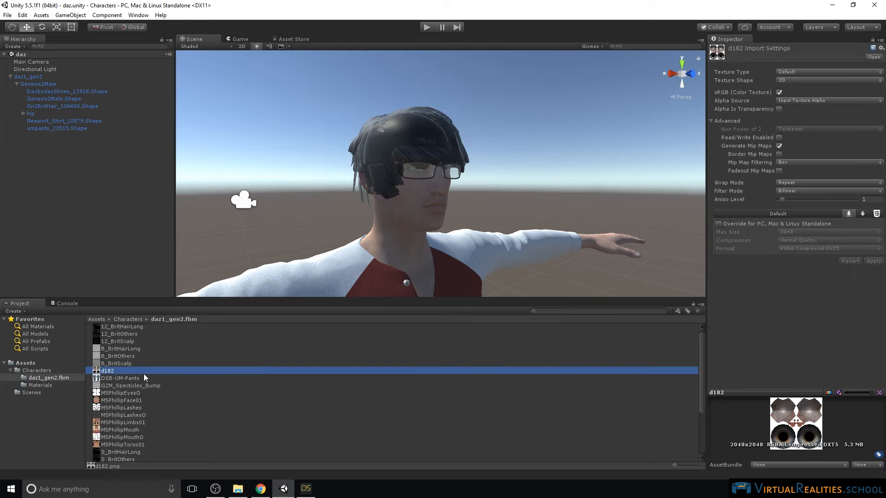
scroll(132, 383, "down", 3)
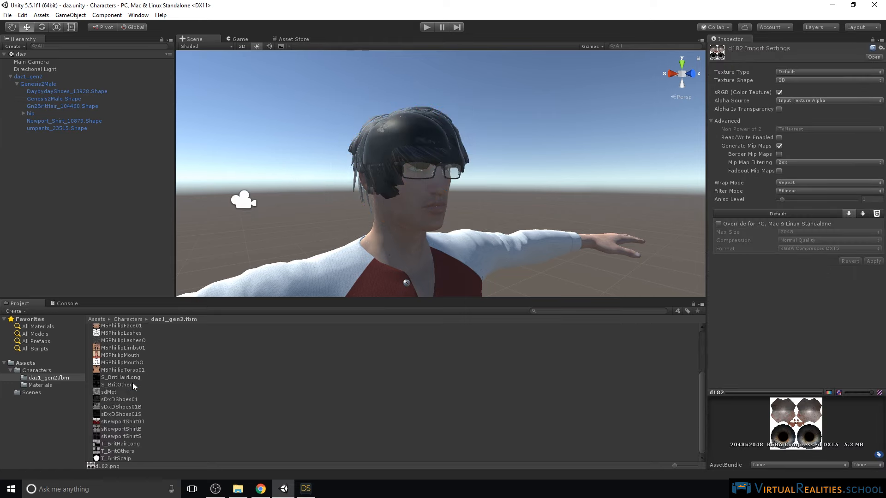
left_click(118, 445)
left_click(121, 459, "shift")
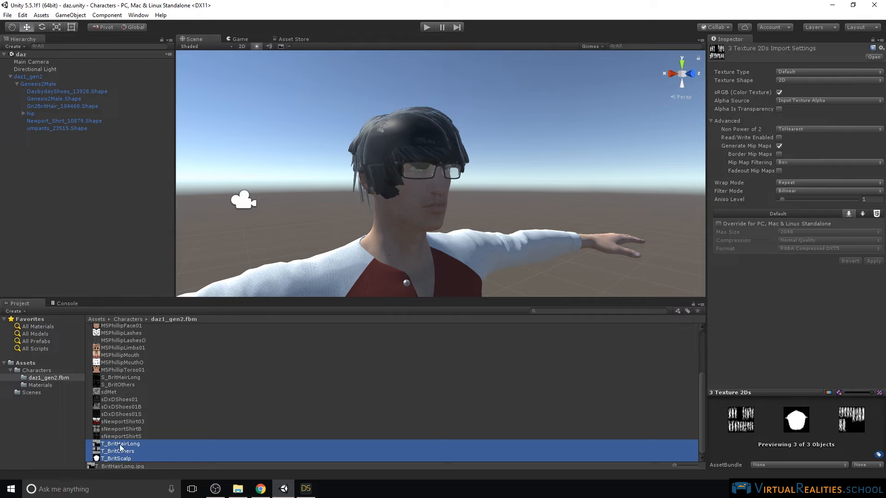
left_click(789, 102)
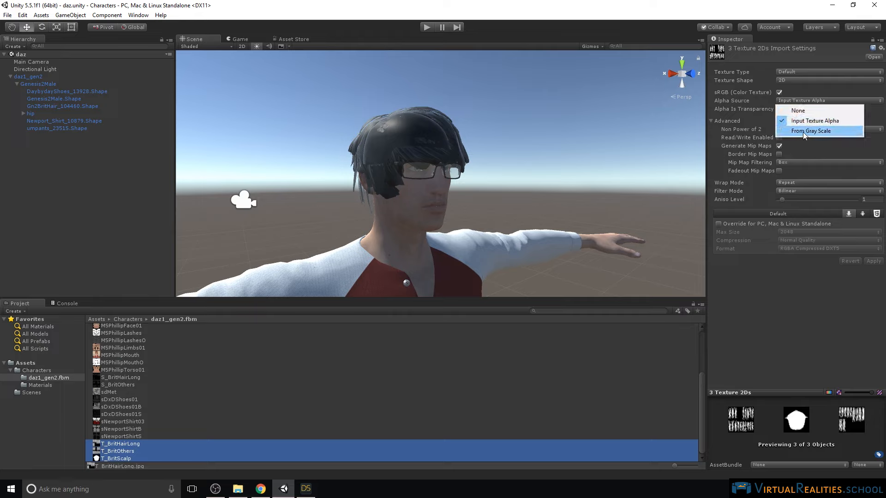
left_click(804, 132)
left_click(779, 109)
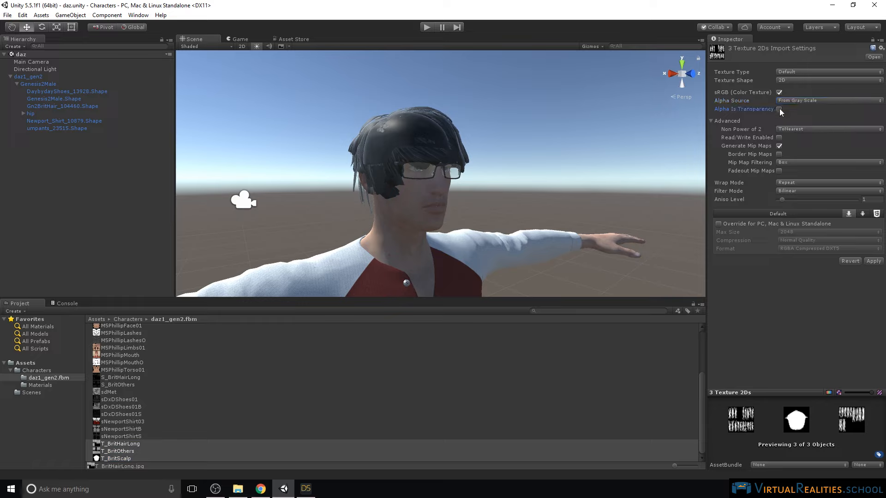
left_click(874, 261)
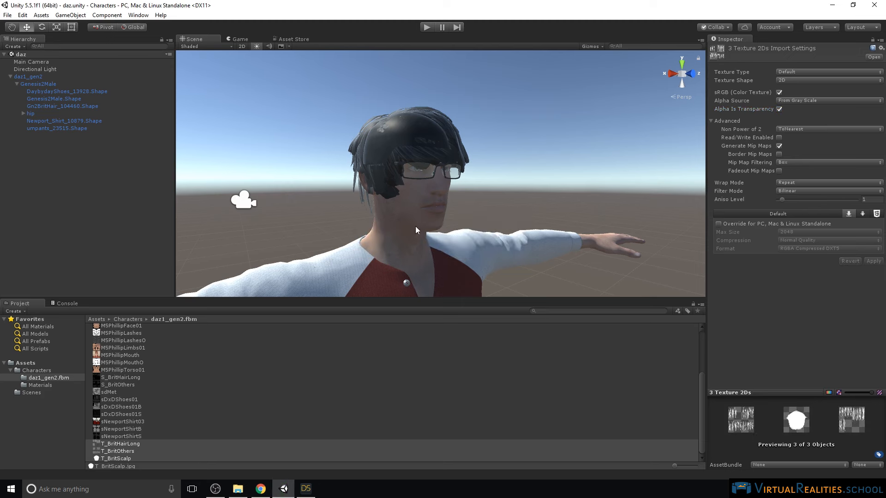
Step: Assign the T_BritScalp texture as the albedo map of the hair's 12_BritScalp material
left_click(410, 142)
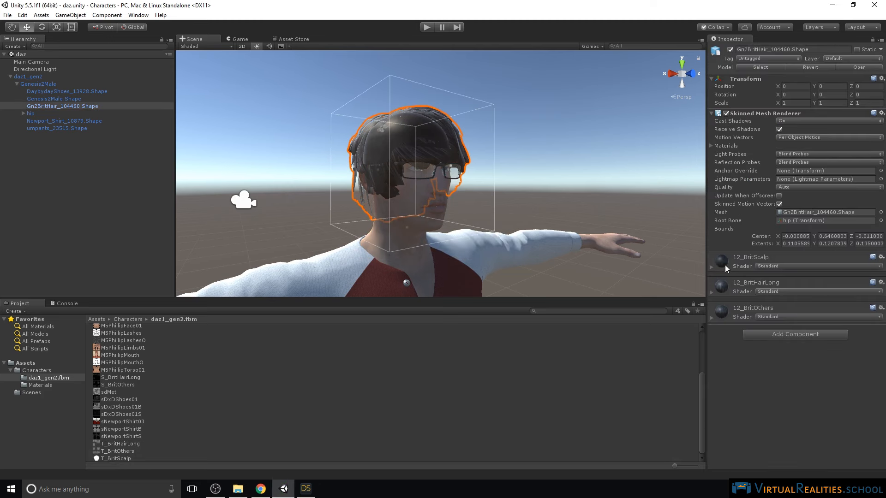
left_click(712, 266)
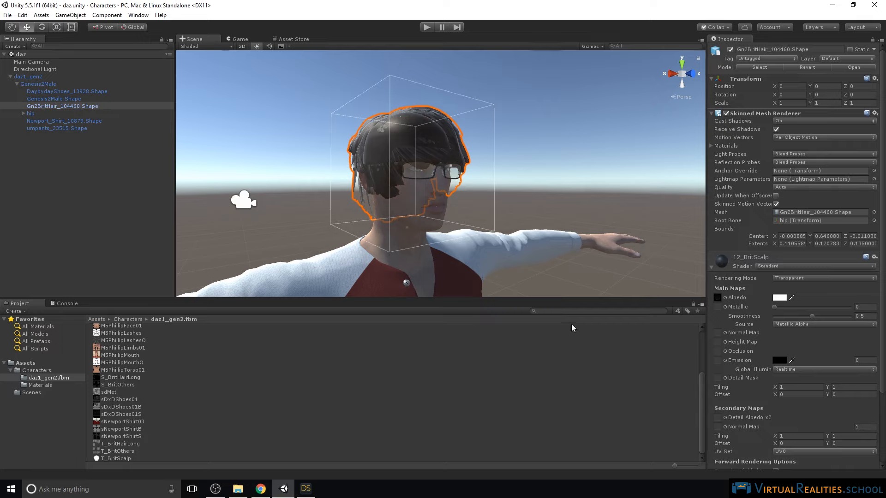
left_click_drag(123, 461, 718, 299)
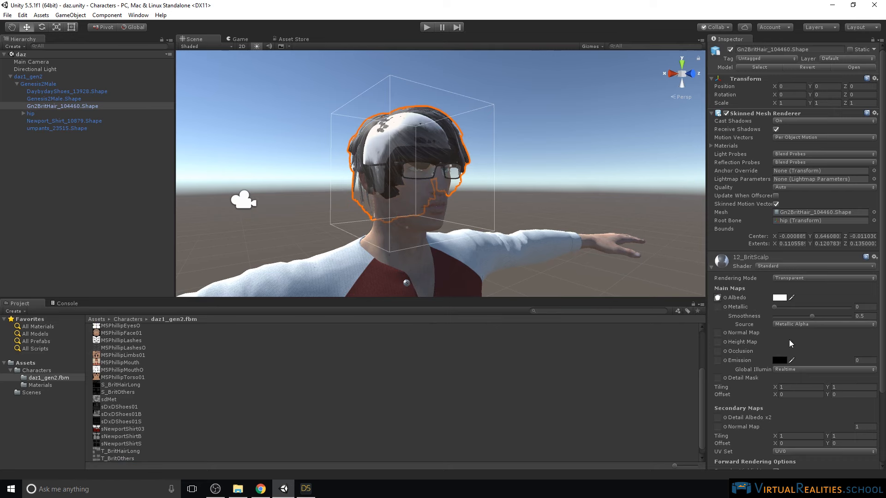
Step: Assign the T_BritHairLong texture as the albedo map of the 12_BritHairLong material
scroll(788, 340, "down", 4)
left_click(711, 417)
scroll(728, 408, "down", 6)
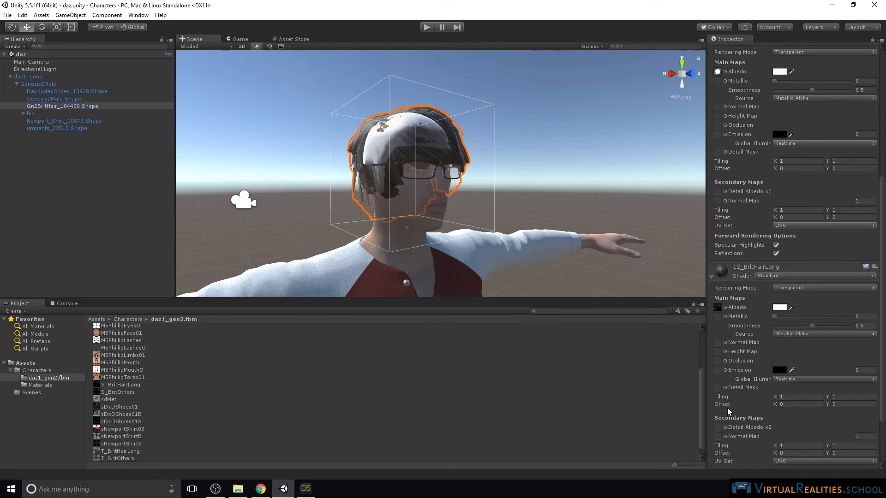
left_click_drag(123, 456, 718, 308)
scroll(720, 323, "down", 3)
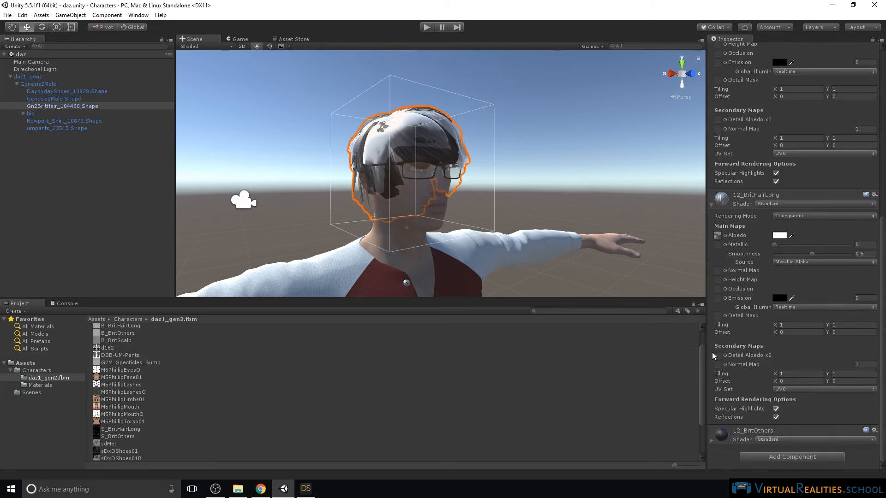
Step: Assign the T_BritOthers texture as the albedo map of the 12_BritOthers material and check the hair from the side
left_click(711, 441)
scroll(713, 439, "down", 9)
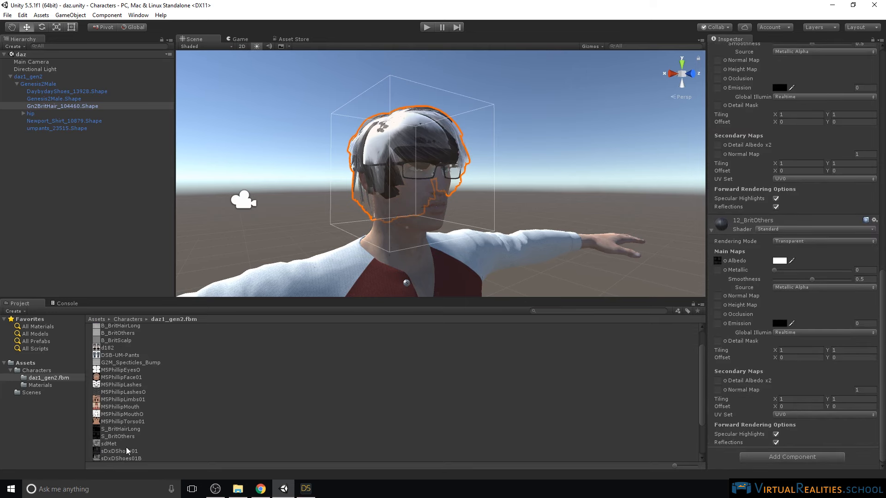
scroll(116, 455, "down", 2)
left_click_drag(115, 458, 721, 266)
right_click_drag(463, 183, 539, 174)
middle_click_drag(369, 162, 443, 158)
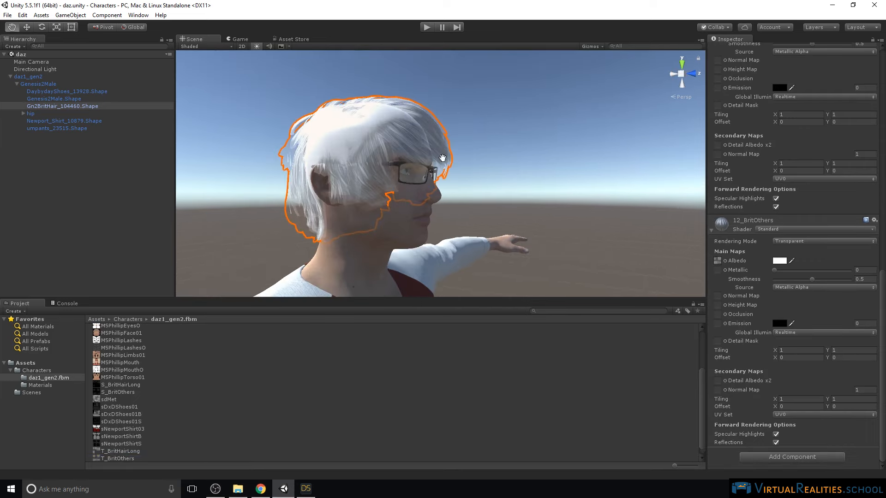
scroll(387, 166, "up", 3)
scroll(387, 166, "down", 3)
right_click_drag(382, 165, 476, 161)
middle_click_drag(396, 163, 419, 160)
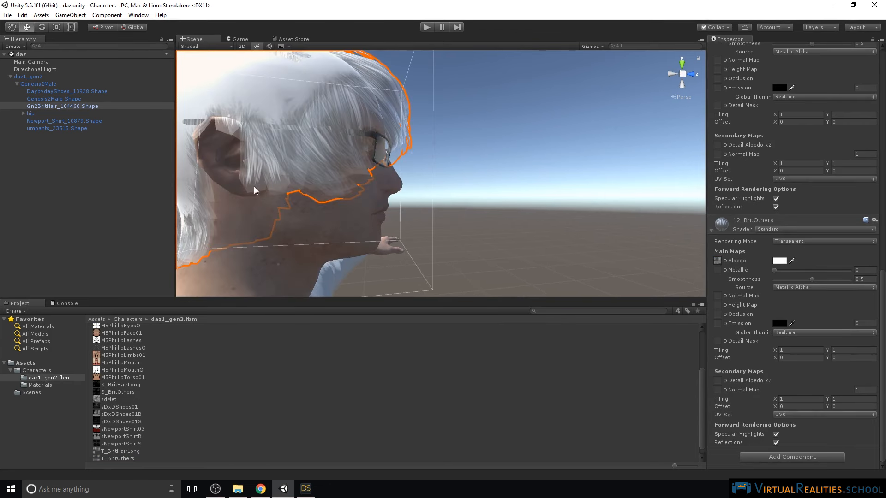
Step: Change the rendering mode of the 12_BritOthers, 12_BritHairLong and 12_BritScalp materials to Fade
left_click(794, 242)
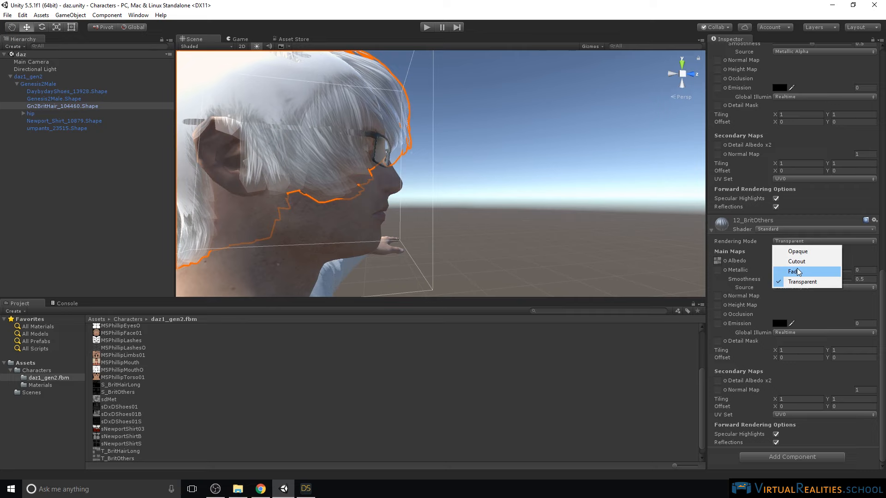
left_click(798, 272)
scroll(782, 184, "up", 3)
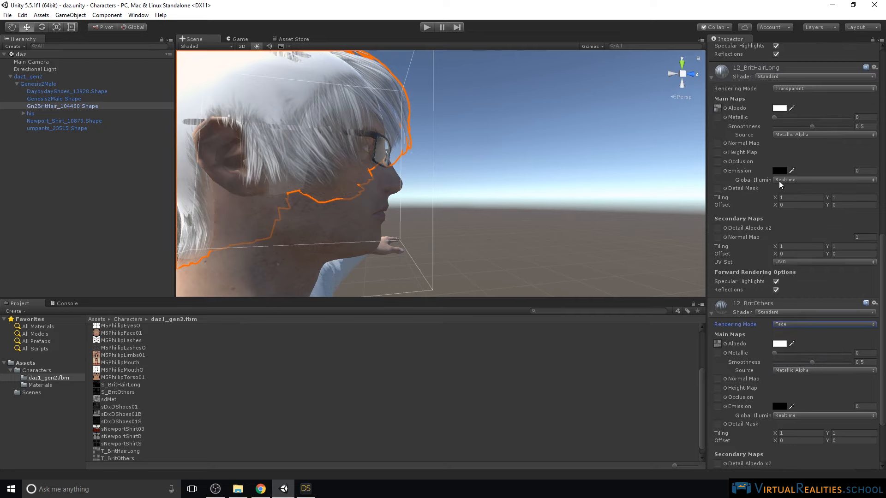
left_click(803, 88)
left_click(794, 117)
scroll(799, 151, "up", 6)
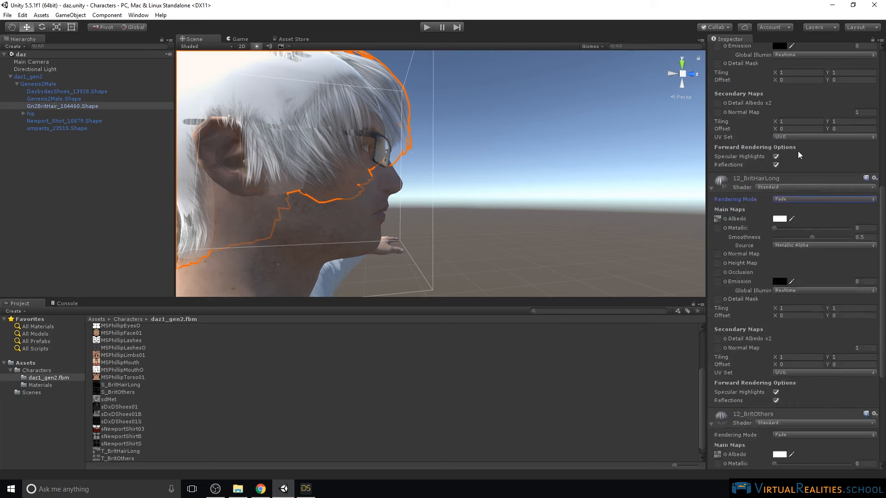
scroll(790, 105, "up", 3)
left_click(794, 101)
left_click(800, 132)
left_click_drag(607, 159, 574, 160, "alt")
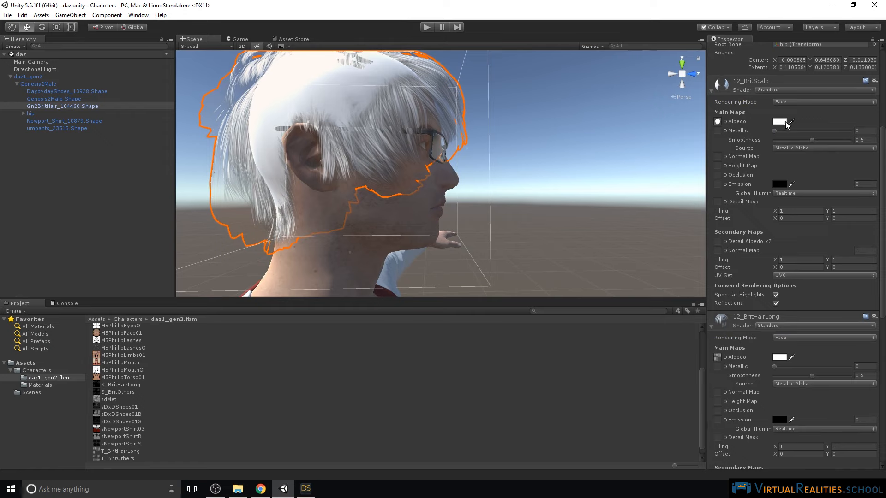
Step: Assign the 12_BritScalp texture as the Detail Albedo x2 map of the 12_BritScalp material
scroll(790, 157, "down", 3)
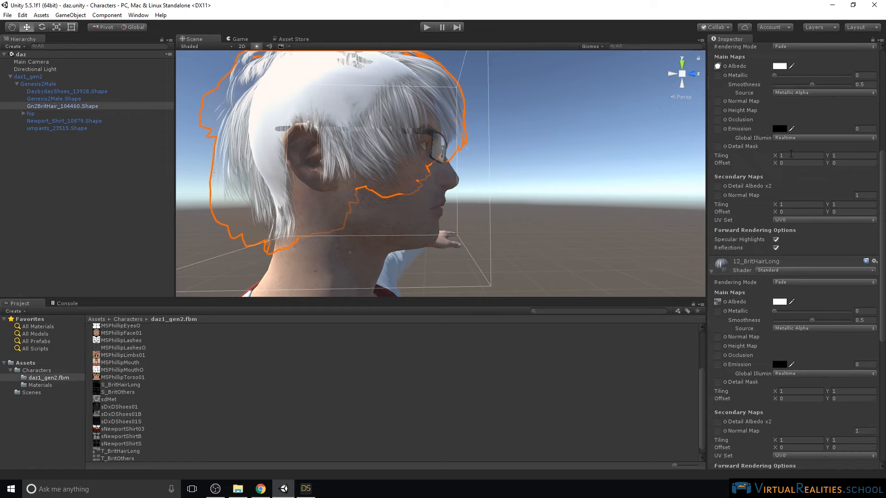
scroll(136, 349, "up", 3)
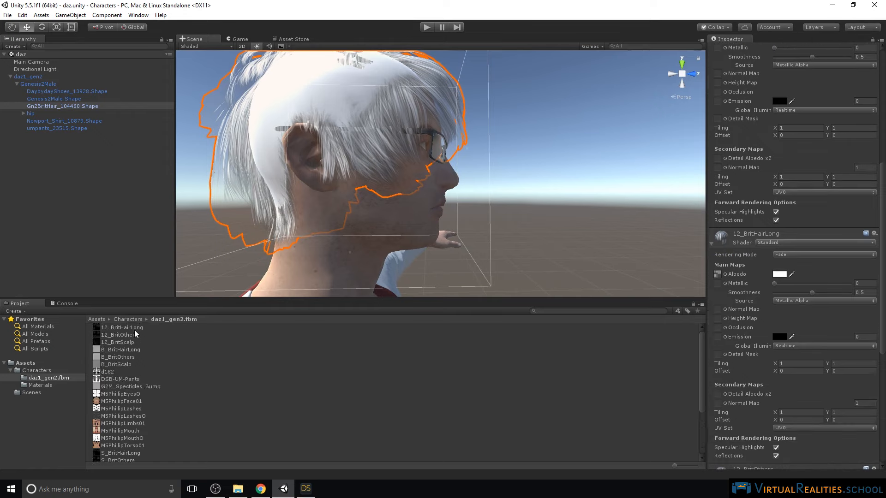
scroll(779, 253, "up", 10)
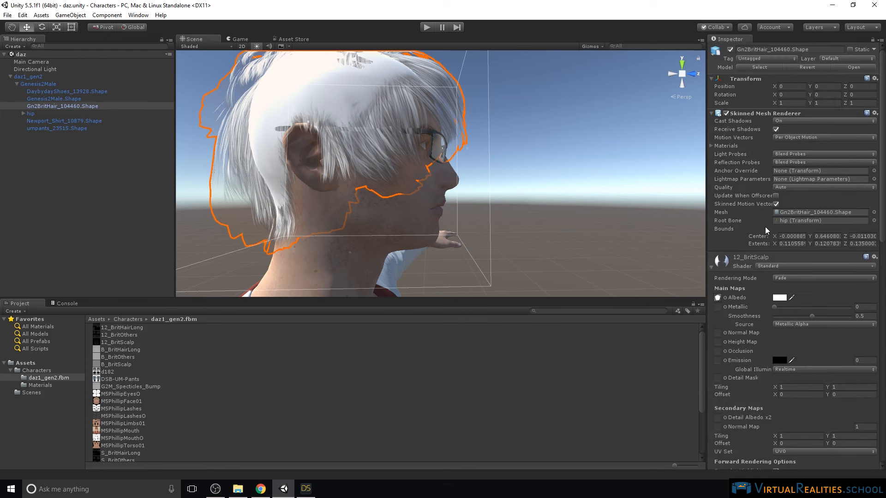
scroll(773, 261, "down", 5)
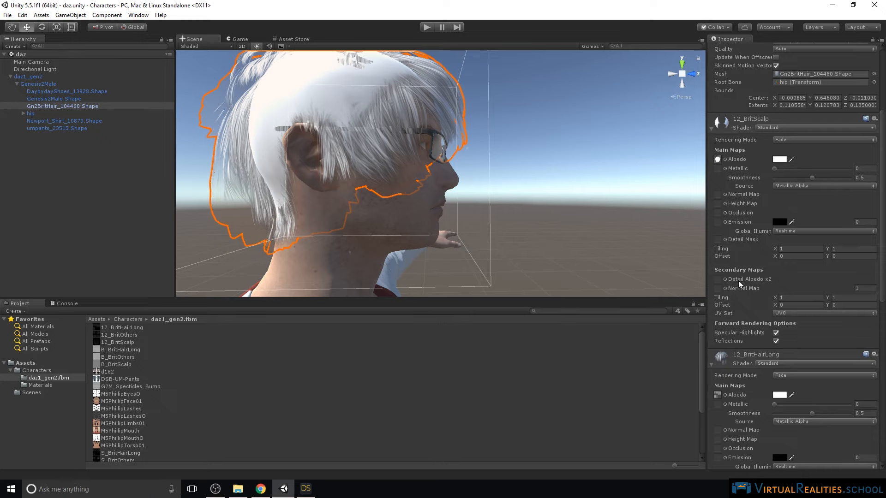
left_click_drag(130, 344, 718, 282)
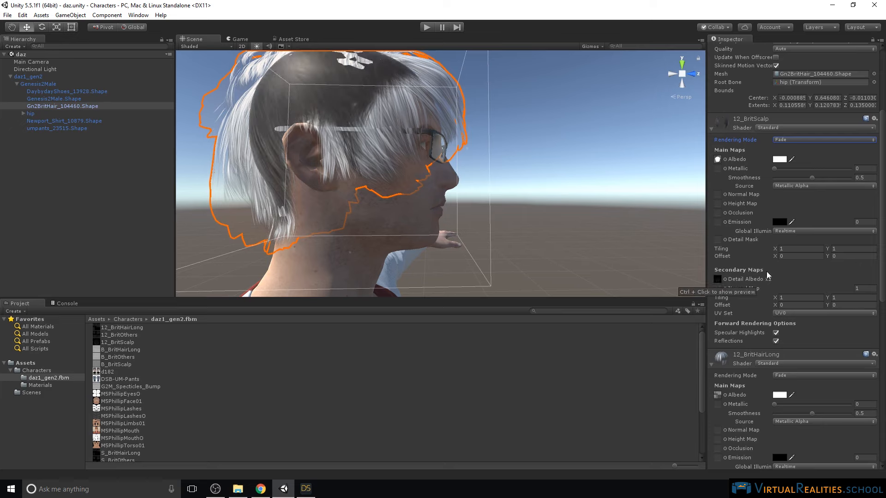
Step: Assign the 12_BritHairLong and 12_BritOthers textures as Detail Albedo x2 maps of their matching hair materials, then deselect the hair
scroll(767, 271, "down", 7)
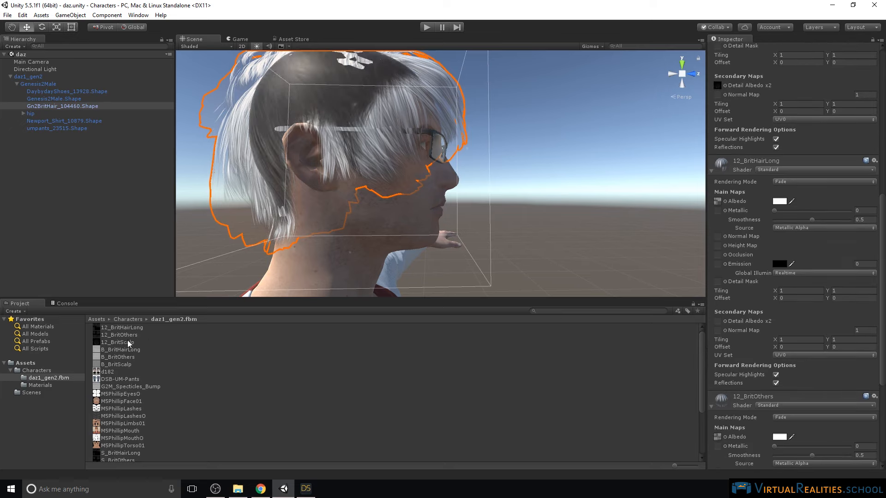
left_click_drag(700, 275, 718, 325)
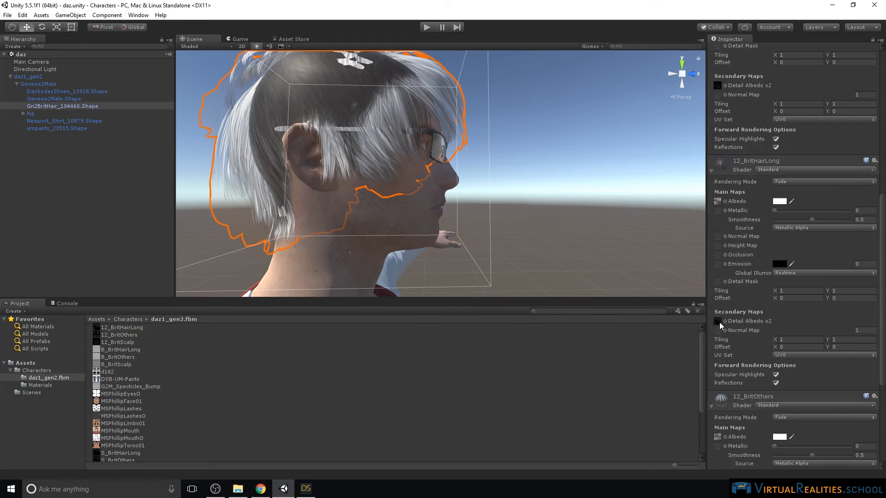
scroll(779, 328, "down", 5)
left_click_drag(138, 338, 723, 383)
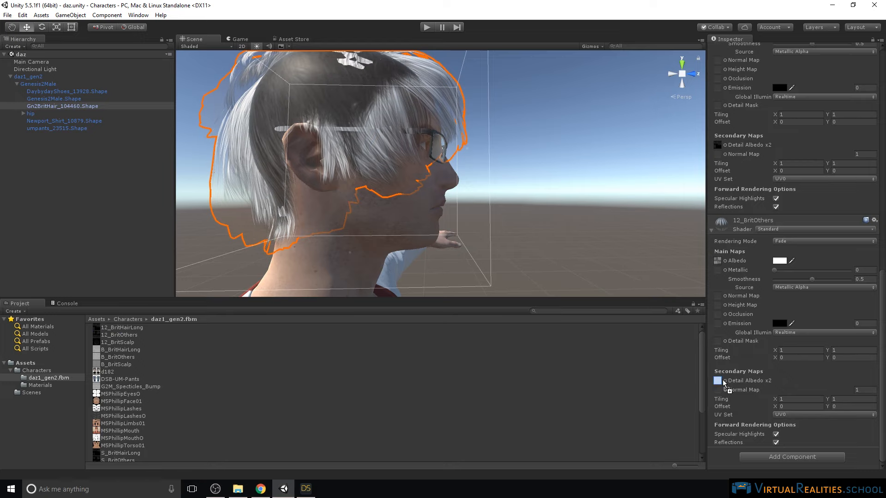
scroll(572, 134, "up", 3)
left_click(593, 146)
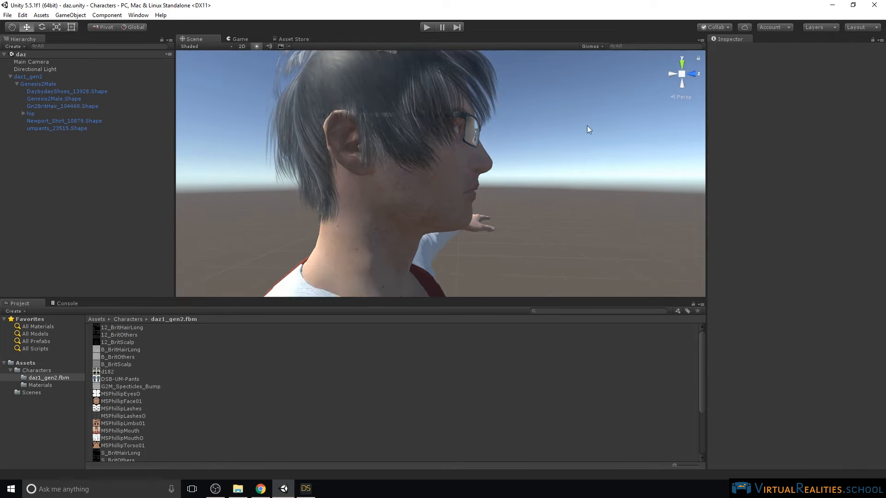
Step: Examine the textured hair all around the head, from the front to the back
middle_click_drag(590, 133, 569, 141)
right_click_drag(570, 140, 513, 139)
scroll(512, 138, "down", 3)
mouse_move(516, 173)
middle_mouse_down()
mouse_move(513, 162)
mouse_move(502, 173)
middle_mouse_up()
right_click_drag(502, 173, 403, 174)
middle_click_drag(403, 174, 374, 173)
right_click_drag(479, 195, 376, 201)
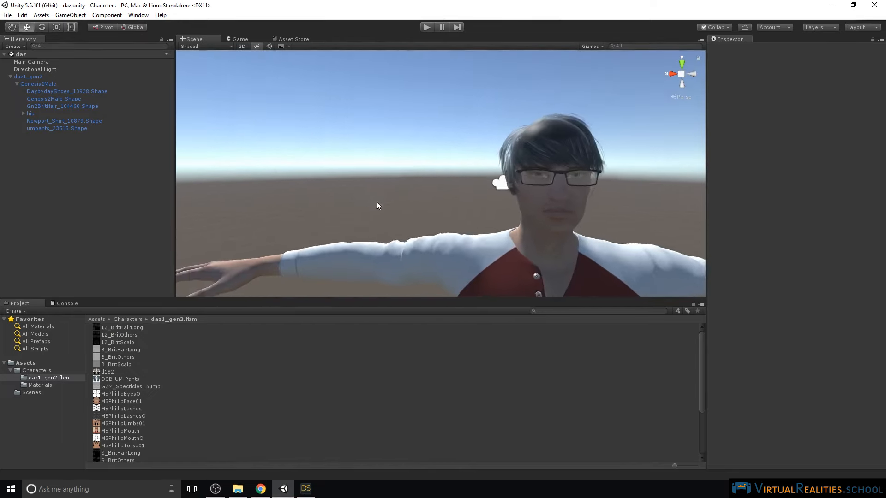
middle_click_drag(375, 201, 333, 200)
right_click_drag(370, 201, 322, 200)
middle_click_drag(322, 200, 274, 200)
right_click_drag(385, 199, 323, 198)
right_click_drag(412, 141, 393, 177)
middle_click_drag(423, 173, 357, 174)
right_click_drag(425, 175, 342, 172)
middle_click_drag(342, 173, 280, 173)
right_click_drag(457, 177, 368, 171)
middle_click_drag(368, 171, 389, 150)
right_click_drag(394, 140, 427, 137)
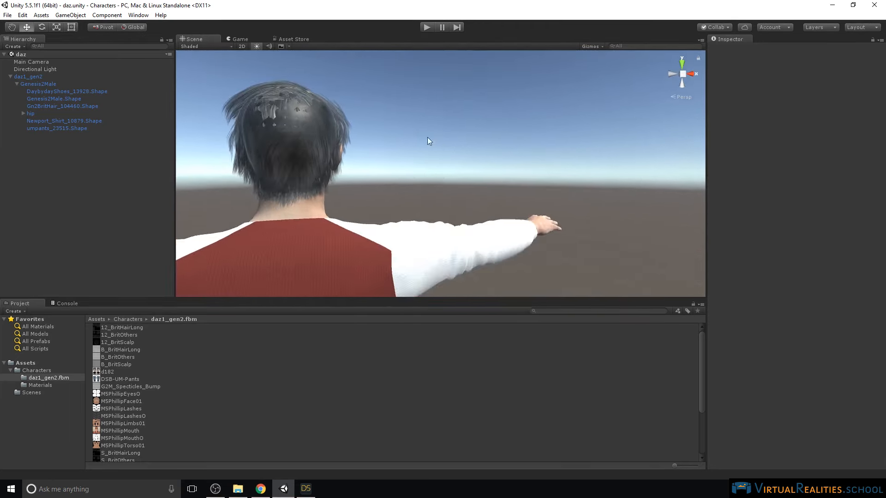
middle_click_drag(427, 137, 438, 138)
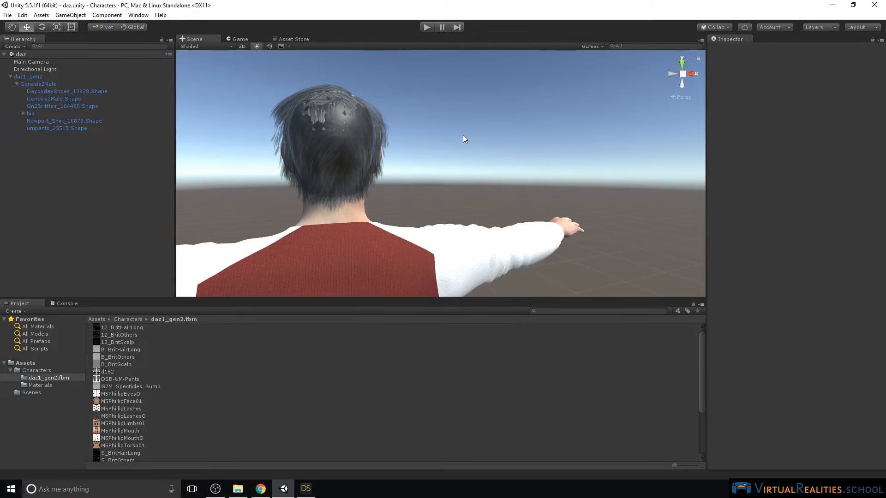
Step: Examine the back of the hair from several angles and the whole clothed character from the front
left_click_drag(463, 135, 352, 159, "alt")
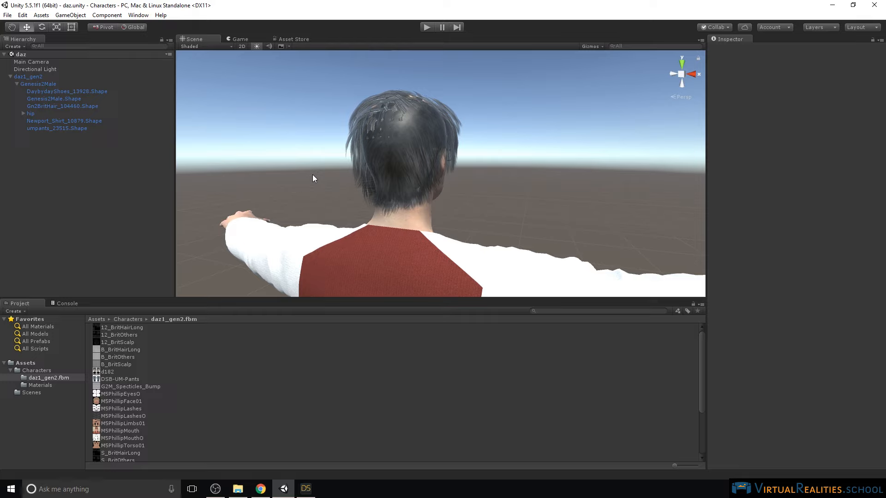
right_click_drag(311, 174, 366, 184)
middle_click_drag(366, 184, 405, 181)
scroll(461, 179, "down", 3)
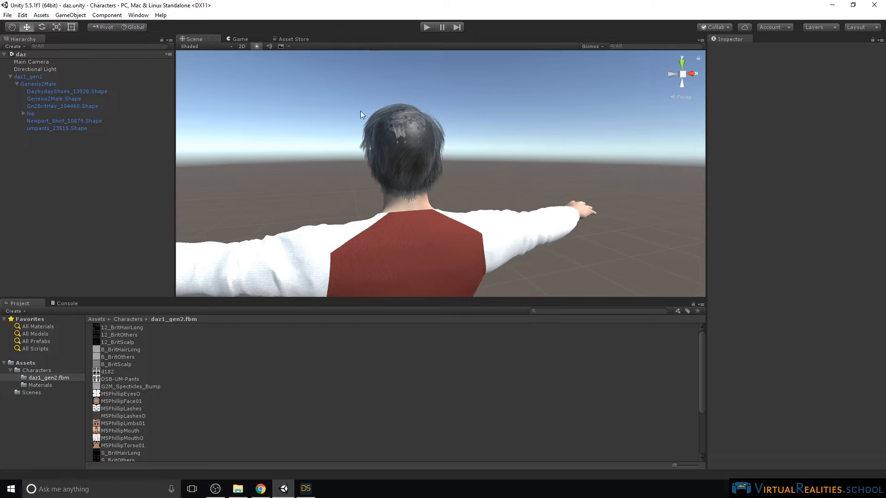
right_click_drag(467, 222, 448, 226)
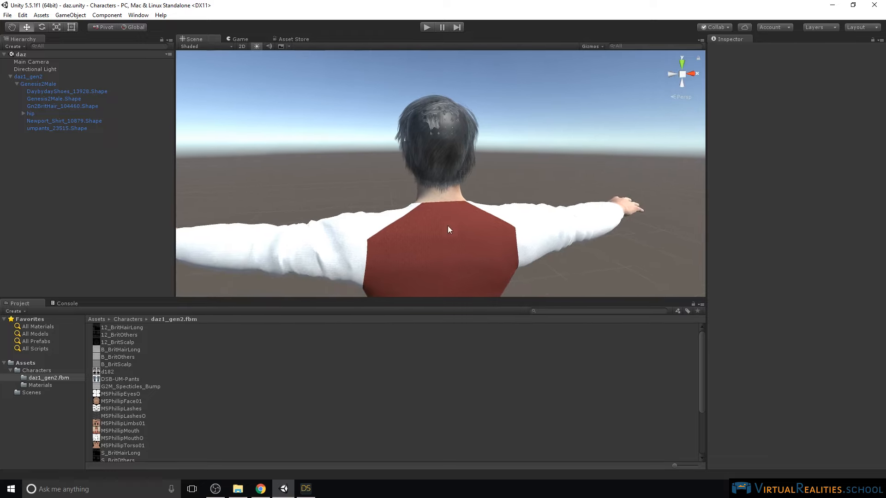
mouse_move(436, 192)
right_mouse_down()
mouse_move(445, 202)
mouse_move(516, 193)
mouse_move(461, 193)
mouse_move(420, 213)
mouse_move(494, 195)
mouse_move(692, 192)
mouse_move(559, 184)
mouse_move(607, 206)
mouse_move(449, 199)
right_mouse_up()
middle_click_drag(450, 199, 498, 195)
right_click_drag(498, 185, 508, 193)
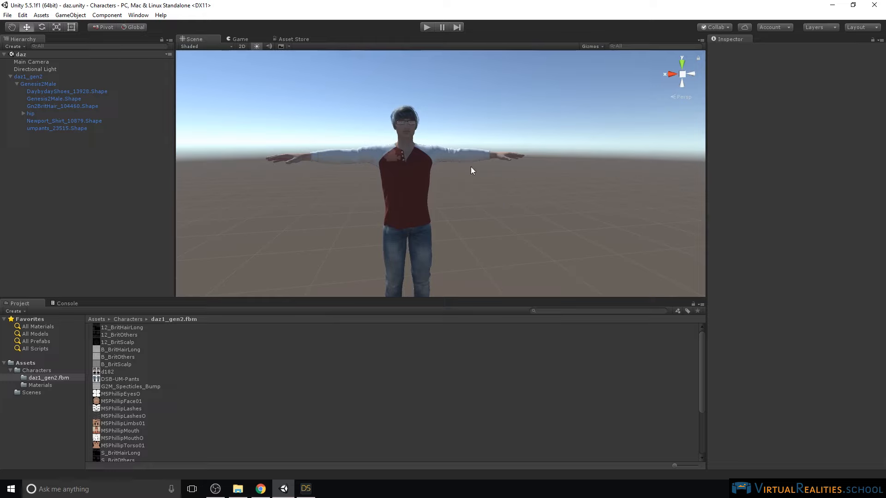
middle_click_drag(470, 167, 485, 171)
right_click_drag(485, 171, 493, 189)
middle_click_drag(497, 203, 494, 194)
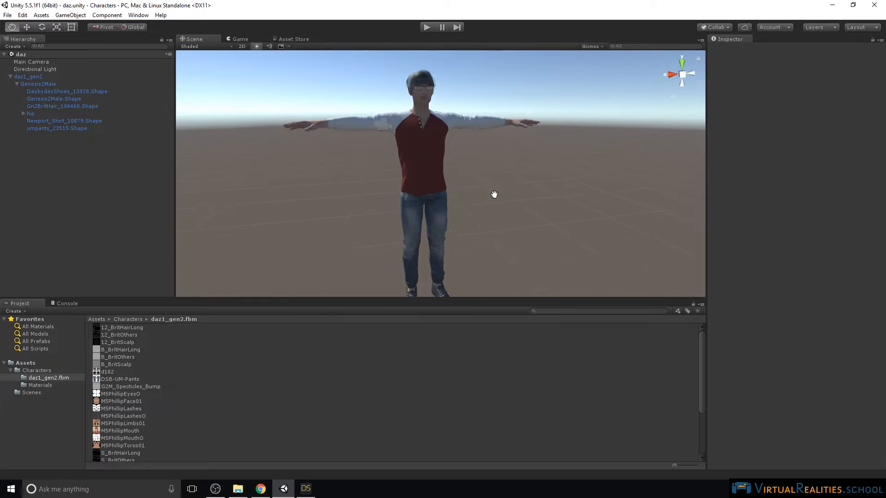
Step: Select and collapse the daz1_gen2 character in the scene hierarchy, and select the Genesis2Male.Shape mesh in the Characters asset folder
left_click(21, 77)
left_click(11, 77)
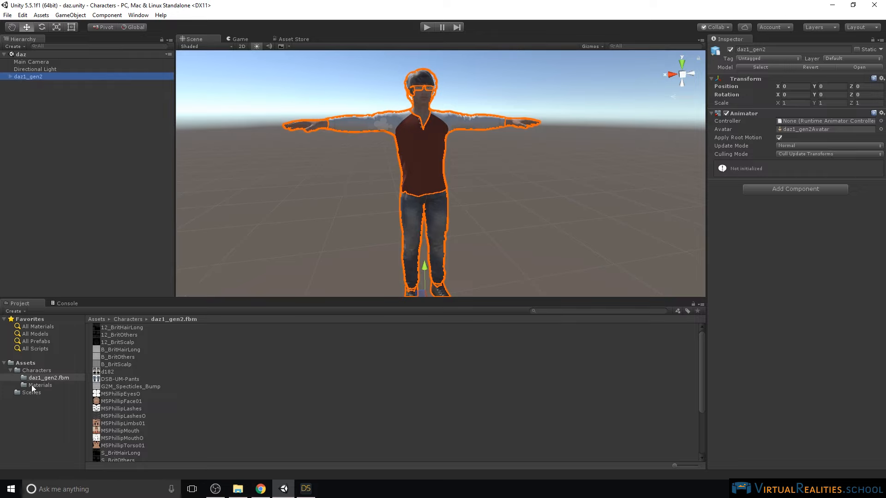
left_click(27, 371)
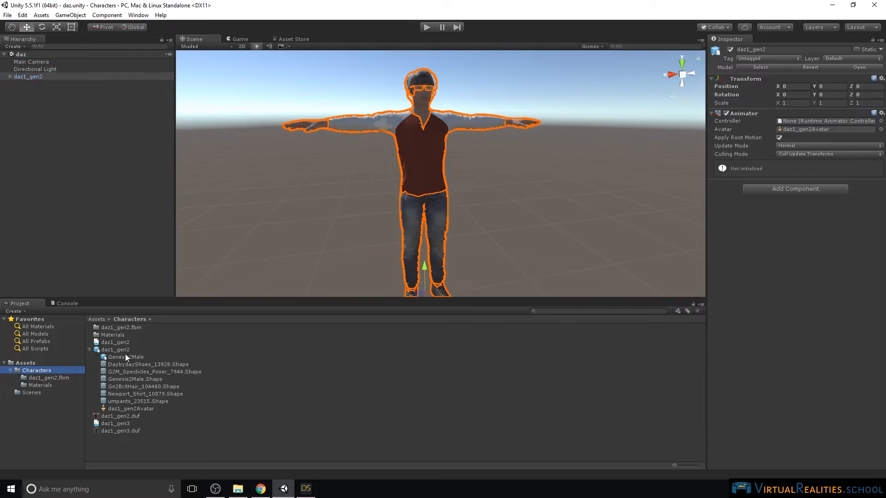
left_click(134, 379)
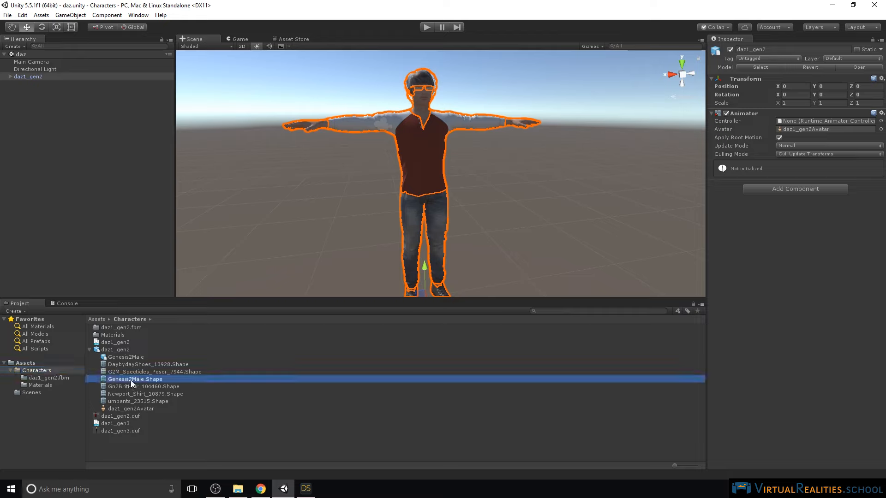